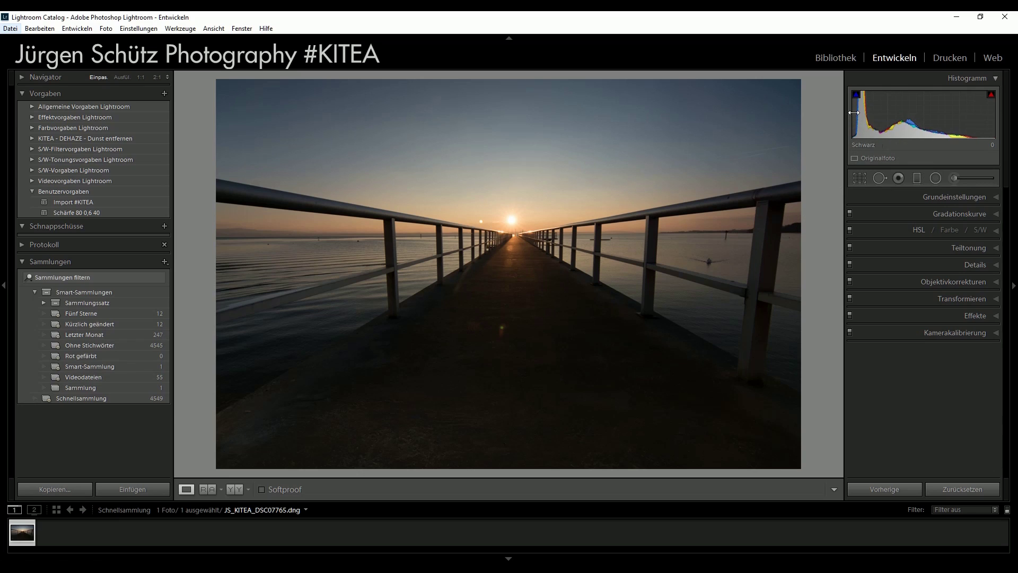
- Toggle the shadow and highlight clipping warnings to check the jetty photo's blown-out areas
click(856, 96)
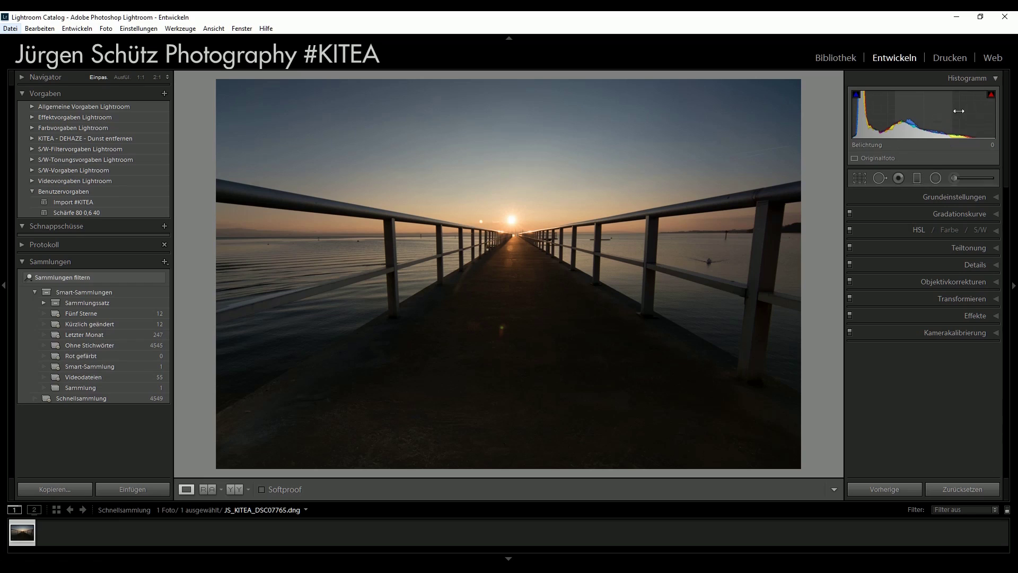
click(990, 95)
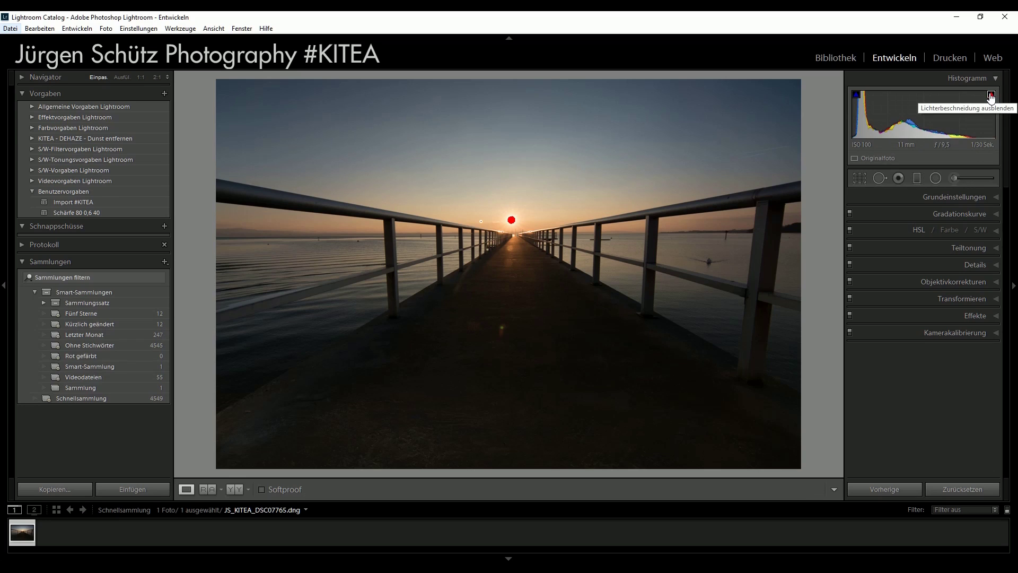
click(921, 199)
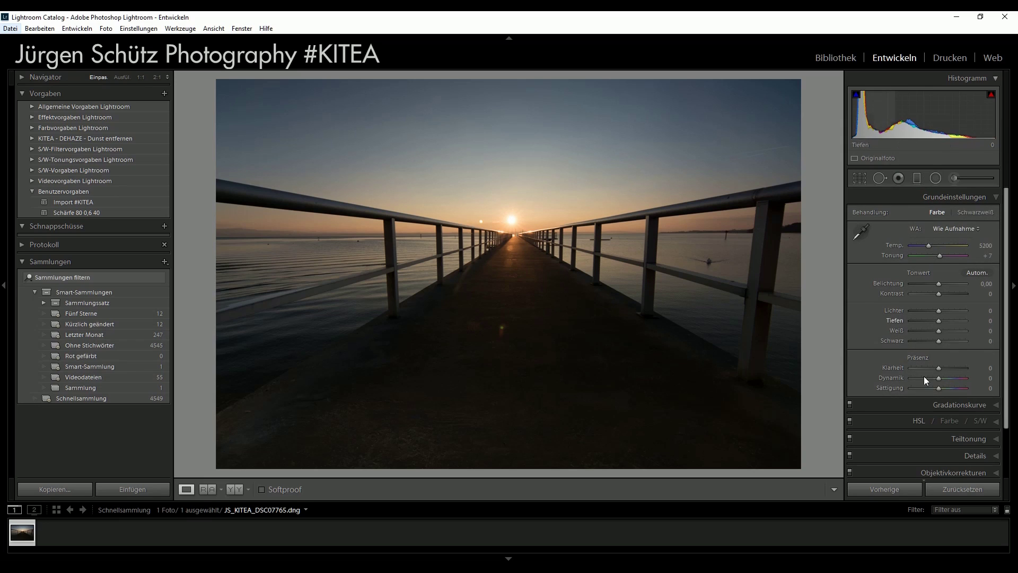
- Set Basic temperature 5000, highlights -30, shadows +50 and vibrance +13, then collapse the section
click(979, 247)
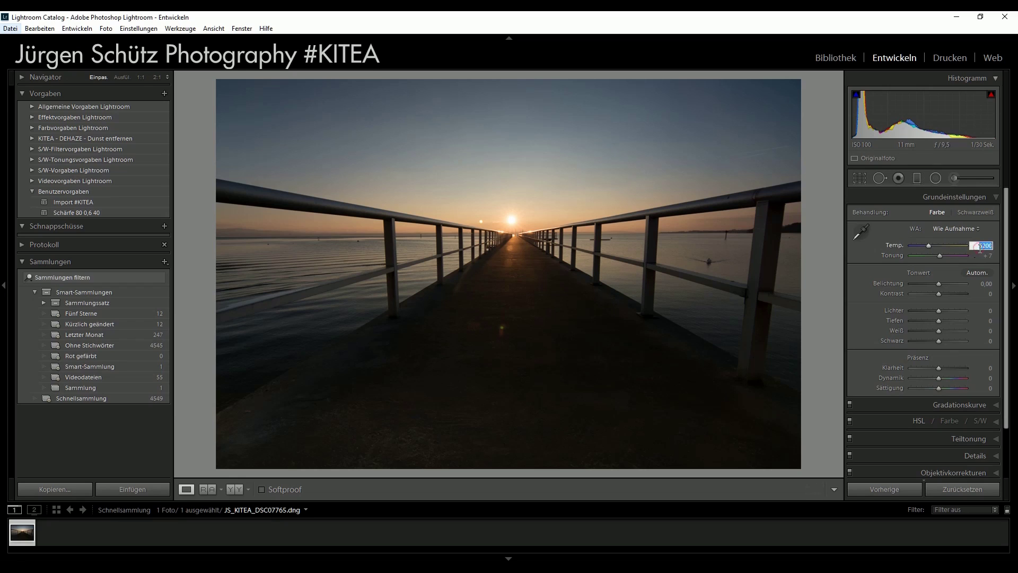
text(50)
drag(939, 311, 905, 316)
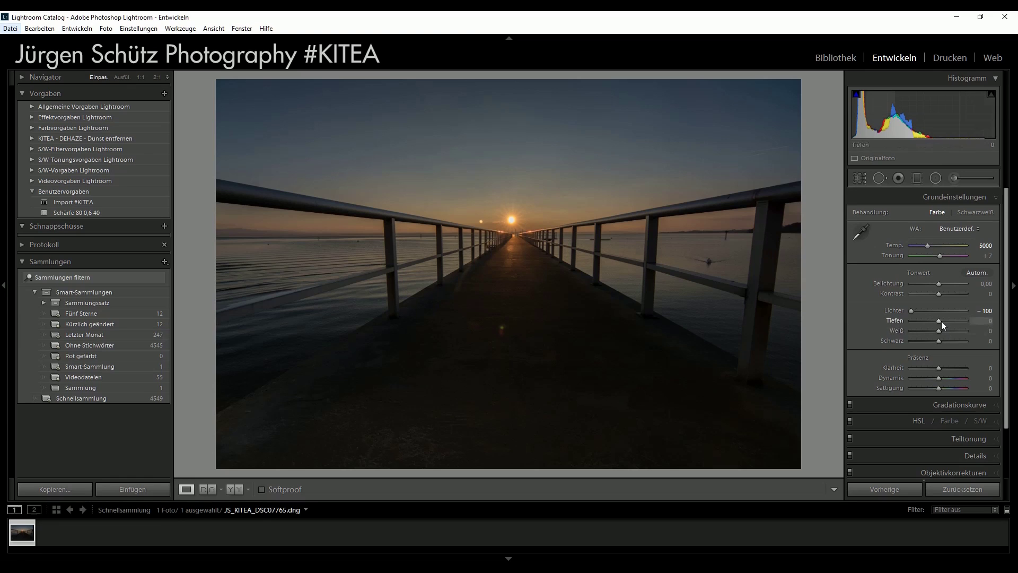
drag(940, 320, 980, 316)
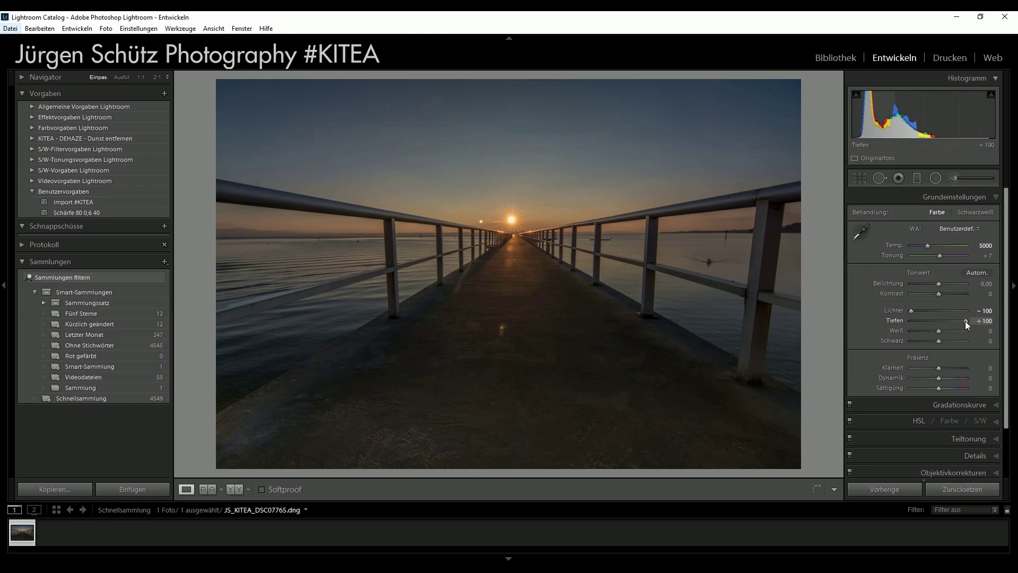
double_click(965, 320)
drag(923, 309, 930, 309)
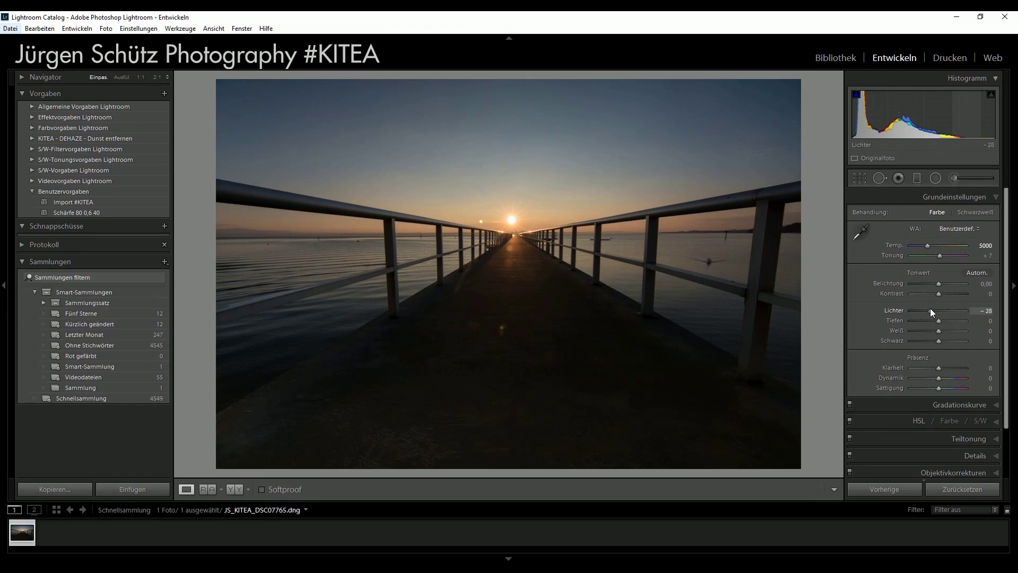
drag(932, 312, 953, 317)
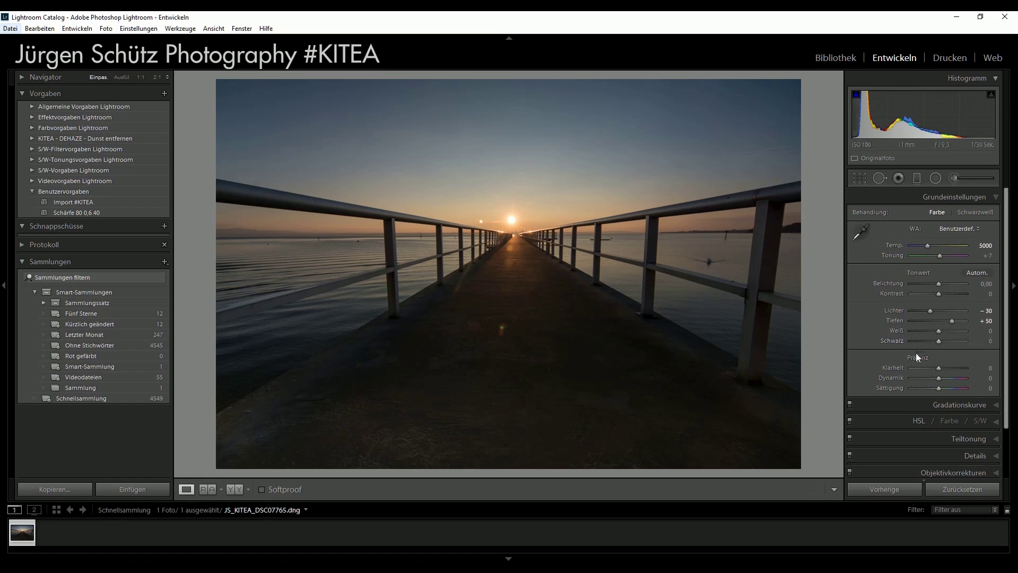
drag(938, 377, 941, 377)
click(902, 193)
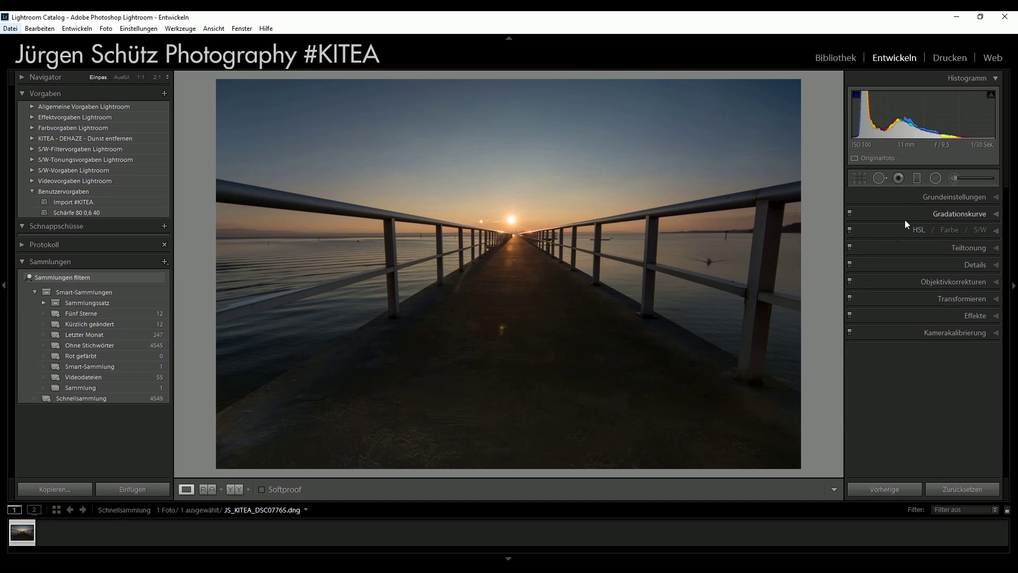
- Darken blue luminance to -30 in the HSL panel
click(904, 232)
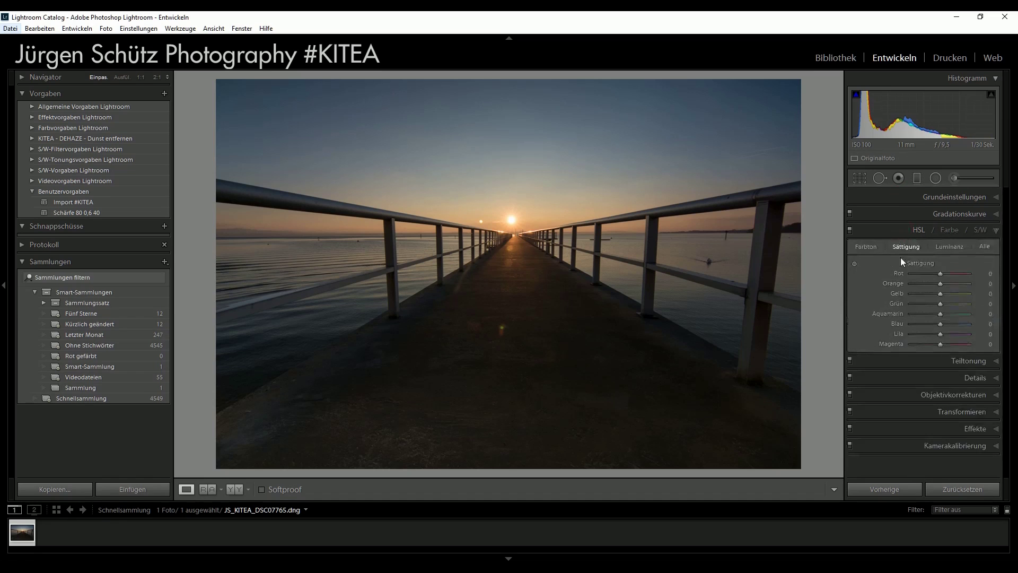
click(942, 249)
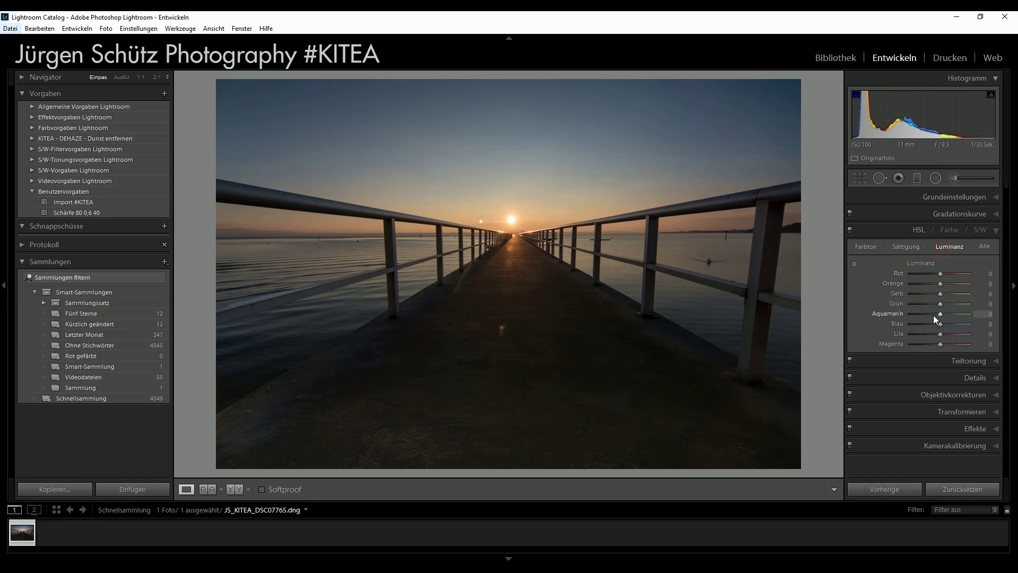
drag(936, 322, 933, 321)
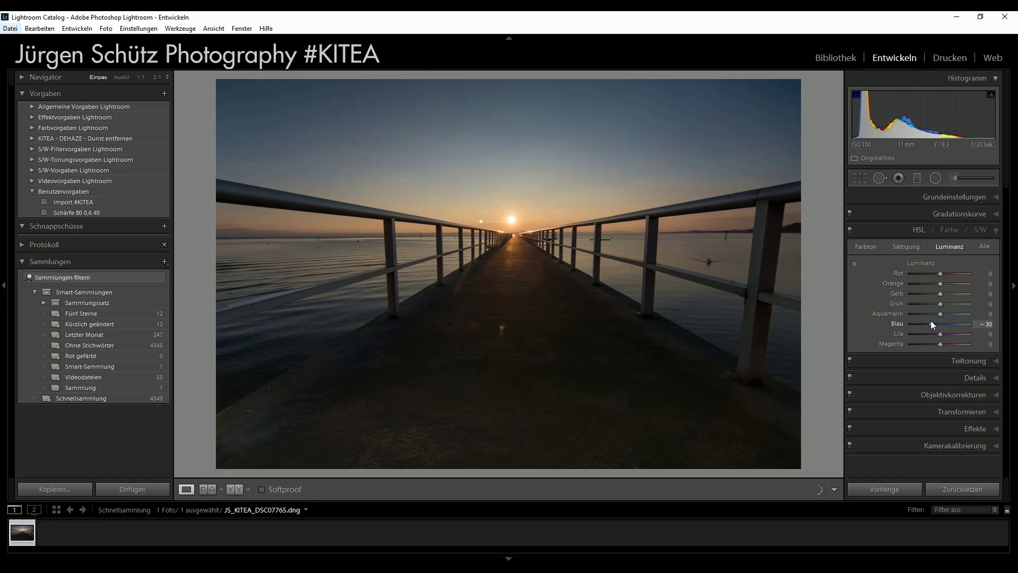
- Raise saturation to +23 for red, orange and yellow and +25 for blue
click(908, 247)
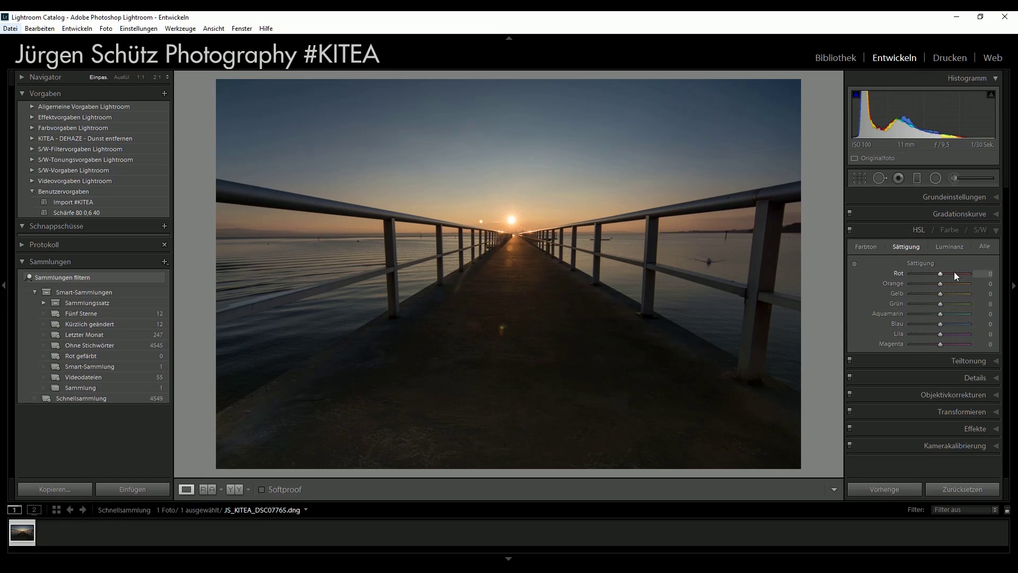
drag(956, 274, 947, 274)
click(946, 284)
click(945, 293)
drag(940, 320, 945, 321)
key(Down)
key(Down)
key(Down)
click(896, 234)
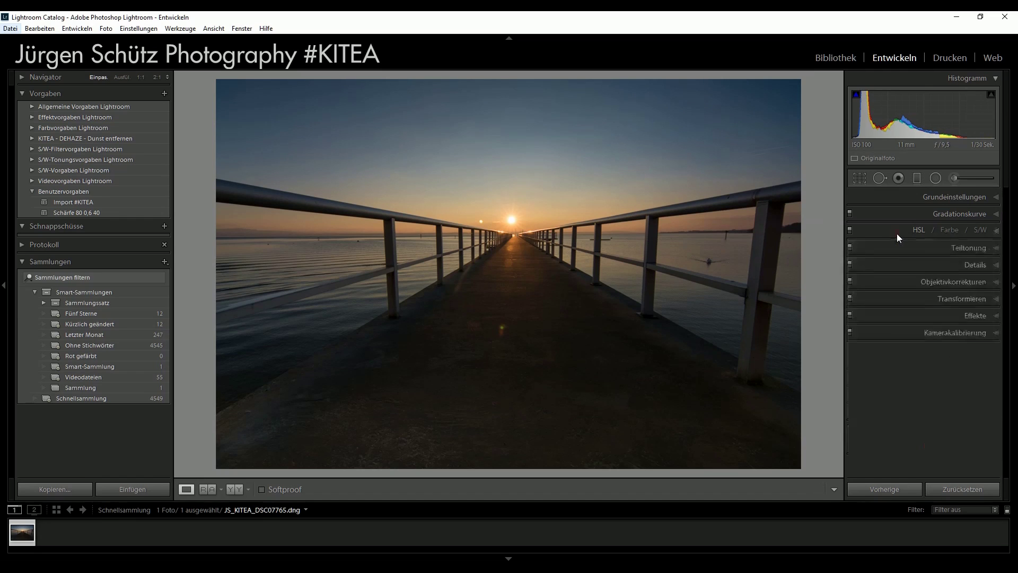
- Set sharpening amount to 80 and masking to 45 in the Detail settings
click(907, 264)
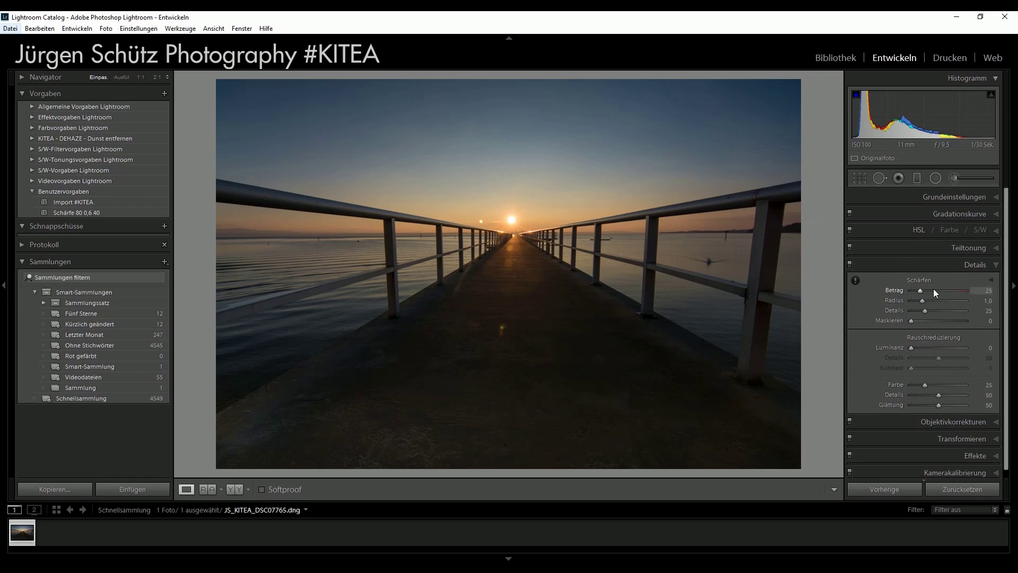
drag(936, 290, 942, 291)
drag(941, 291, 940, 292)
drag(914, 323, 935, 317)
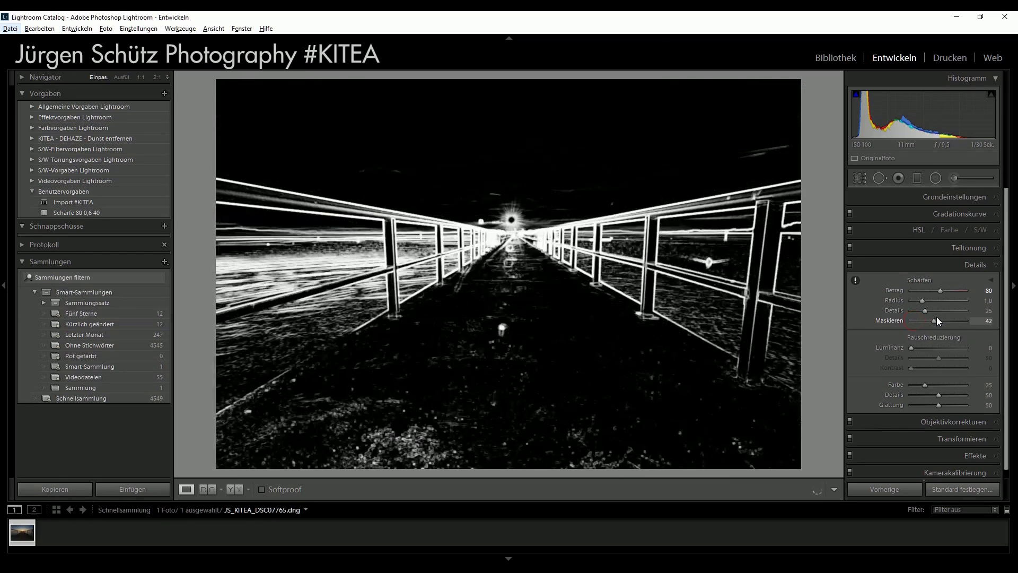
drag(936, 318, 937, 318)
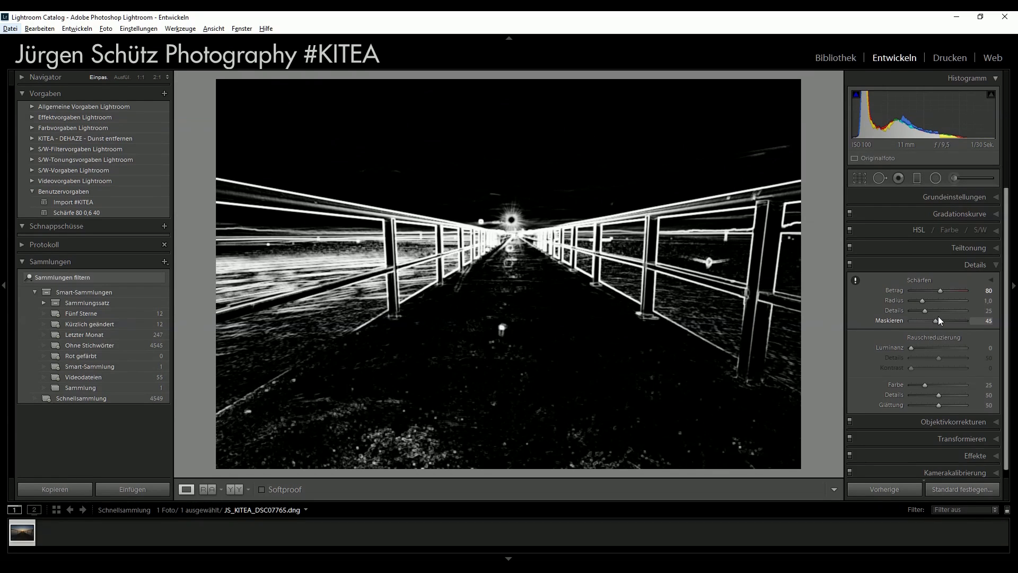
drag(937, 316, 937, 316)
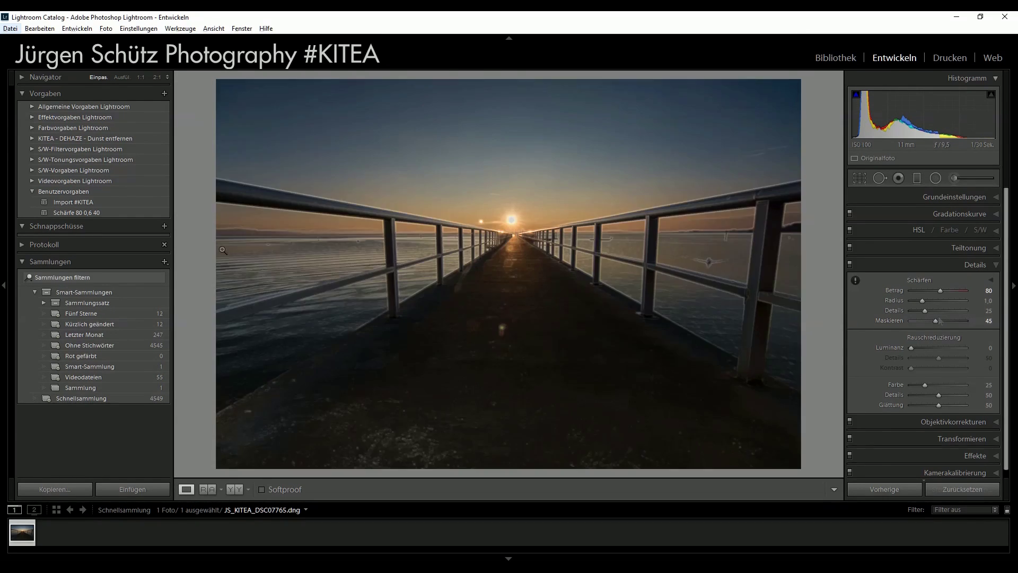
- Inspect the sky and the water with the swan and railing post at 1:1 zoom
click(266, 96)
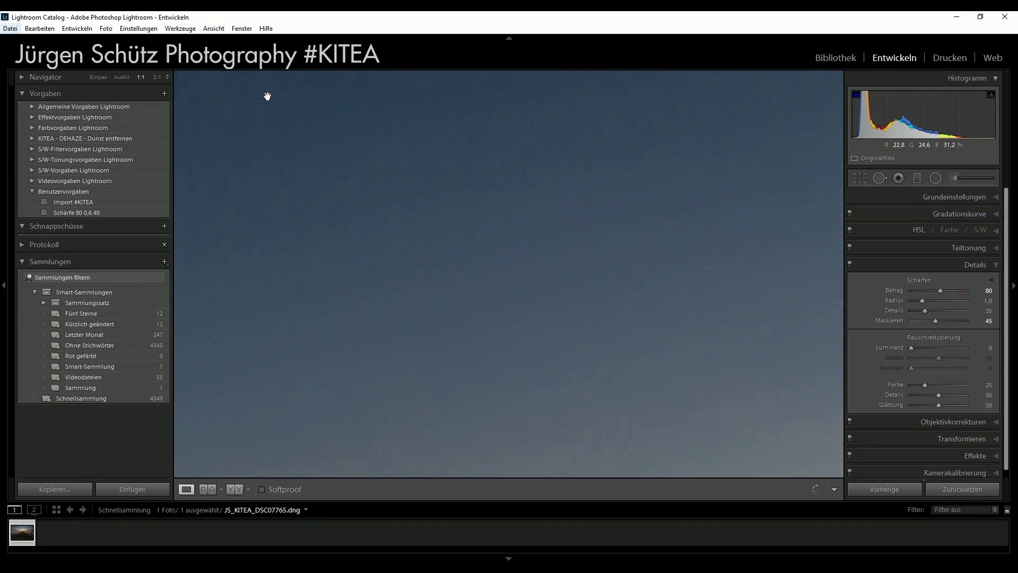
drag(267, 96, 365, 200)
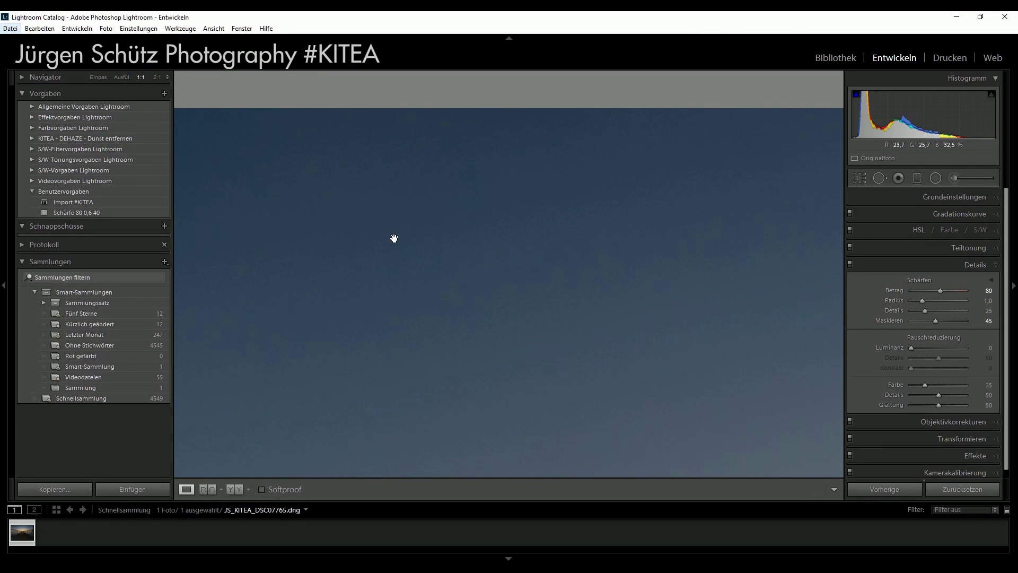
click(394, 238)
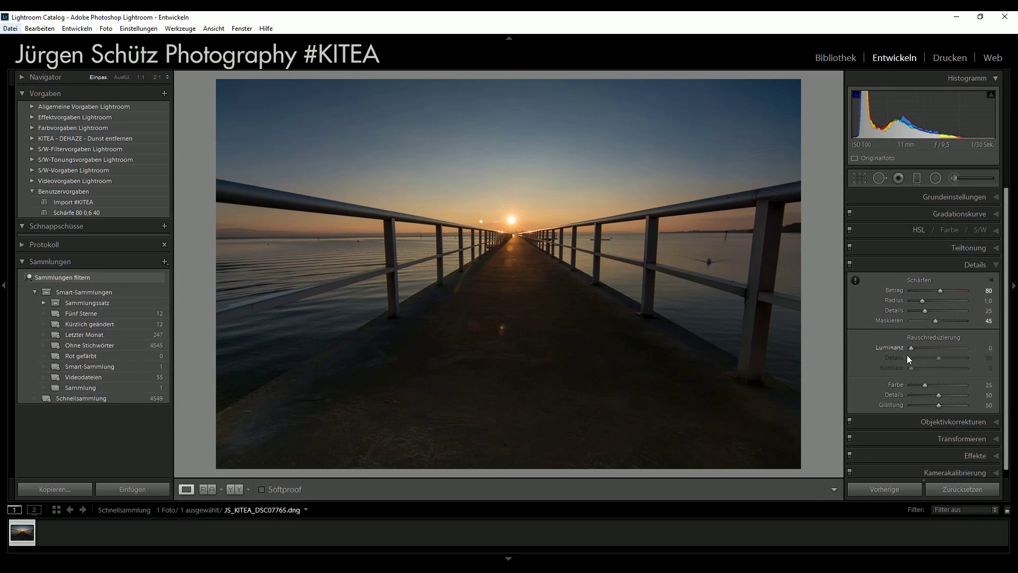
click(743, 186)
drag(743, 186, 682, 118)
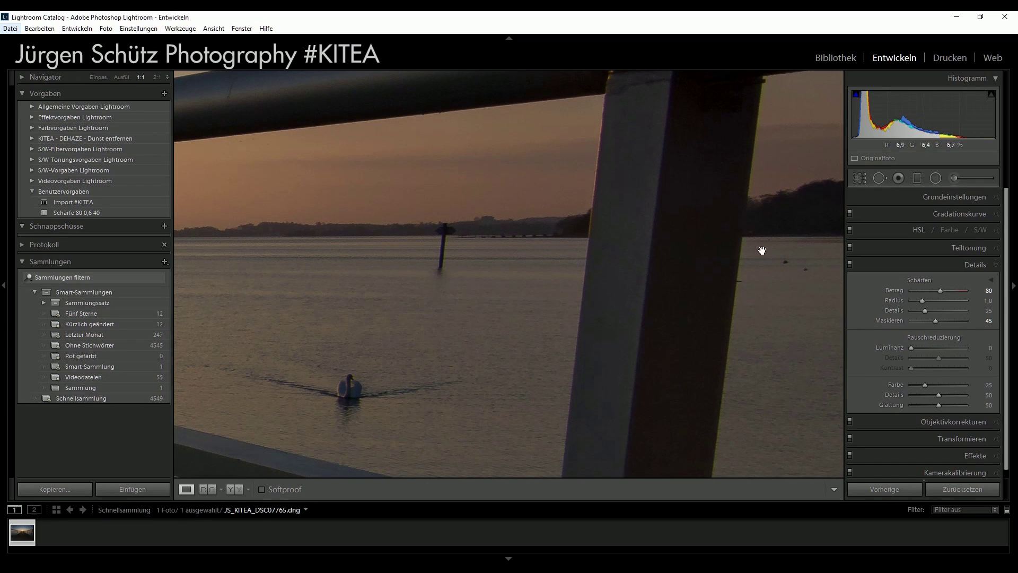
click(886, 265)
- Enable the Tokina profile and chromatic aberration removal, with purple defringe 2 and green 1
click(892, 277)
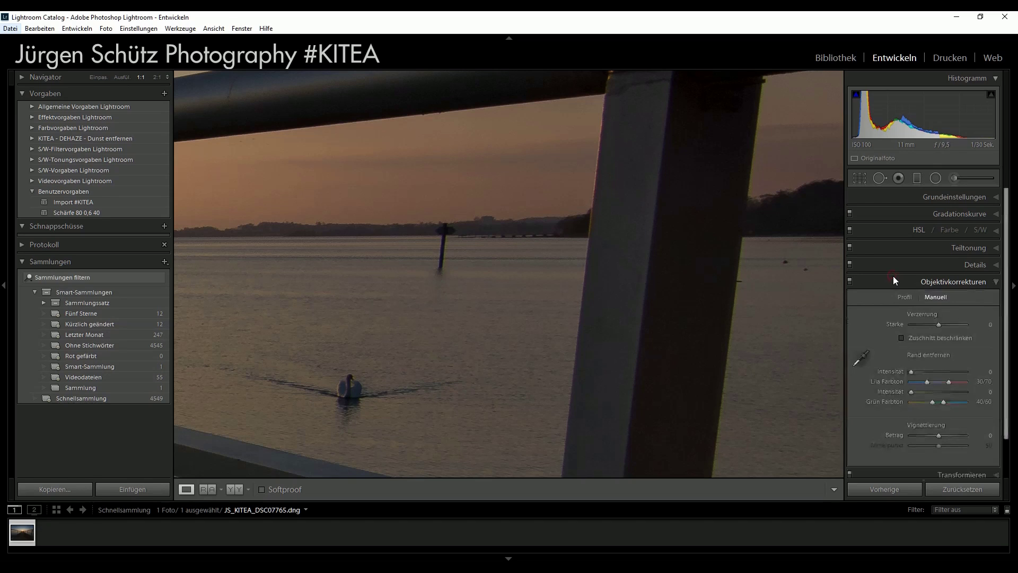
click(900, 297)
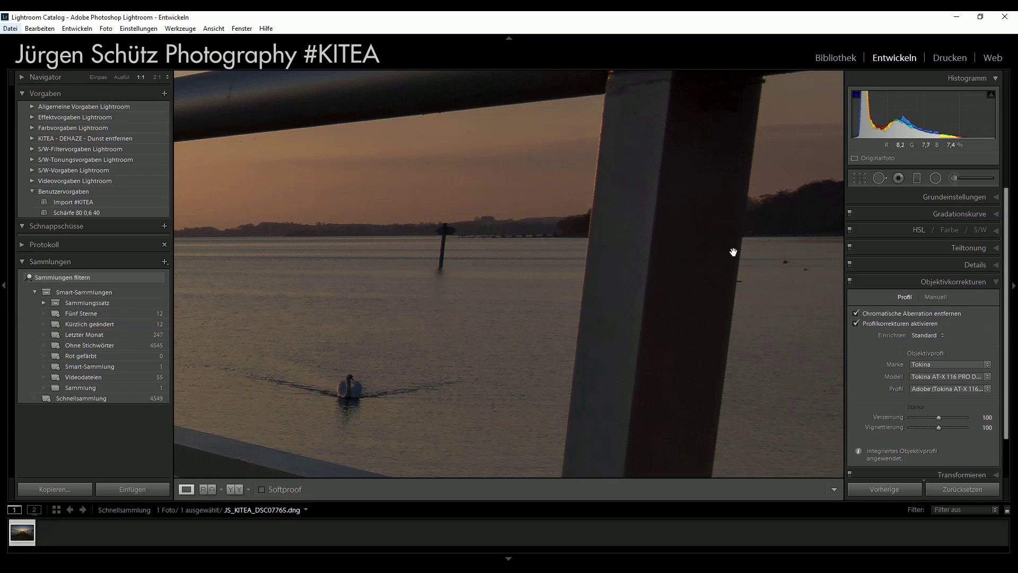
click(933, 298)
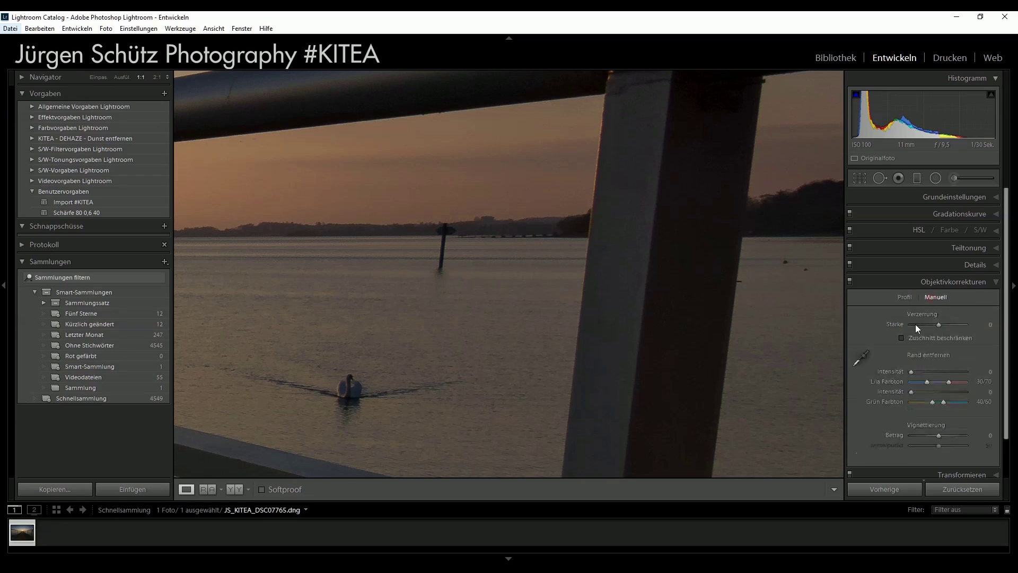
click(916, 391)
click(668, 311)
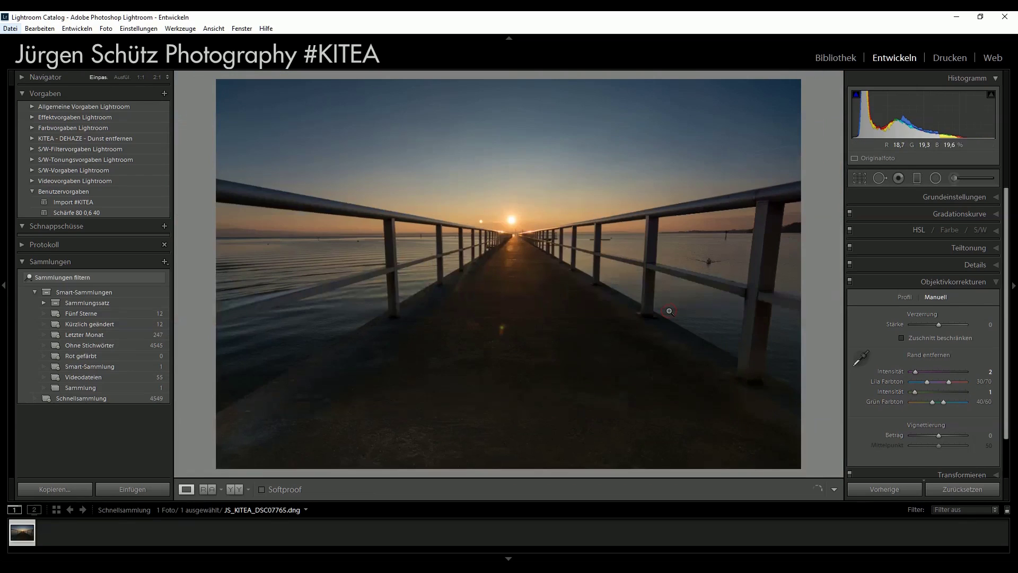
click(921, 281)
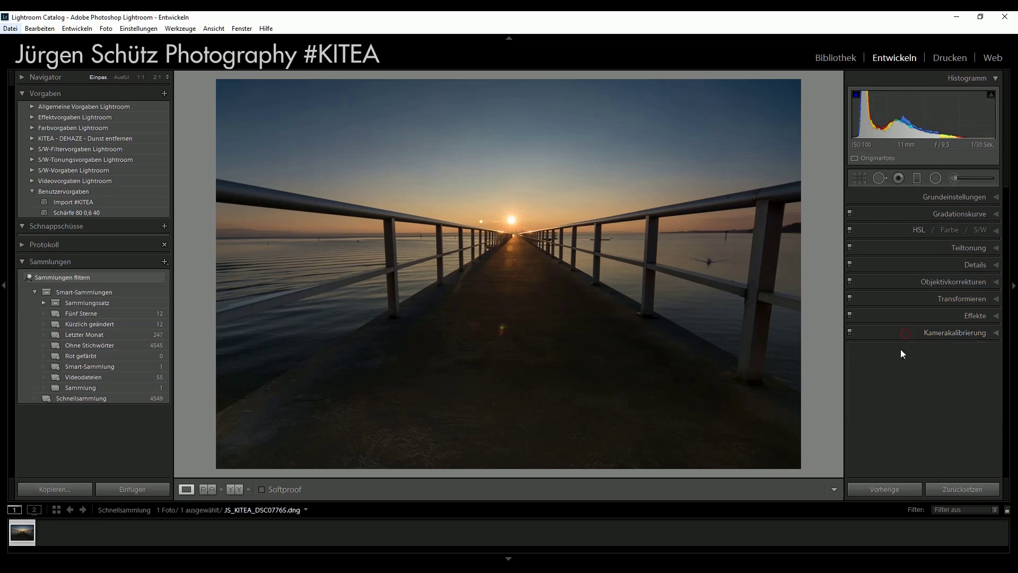
- Choose Camera Neutral instead of Adobe Standard as the camera calibration profile
click(942, 334)
click(940, 367)
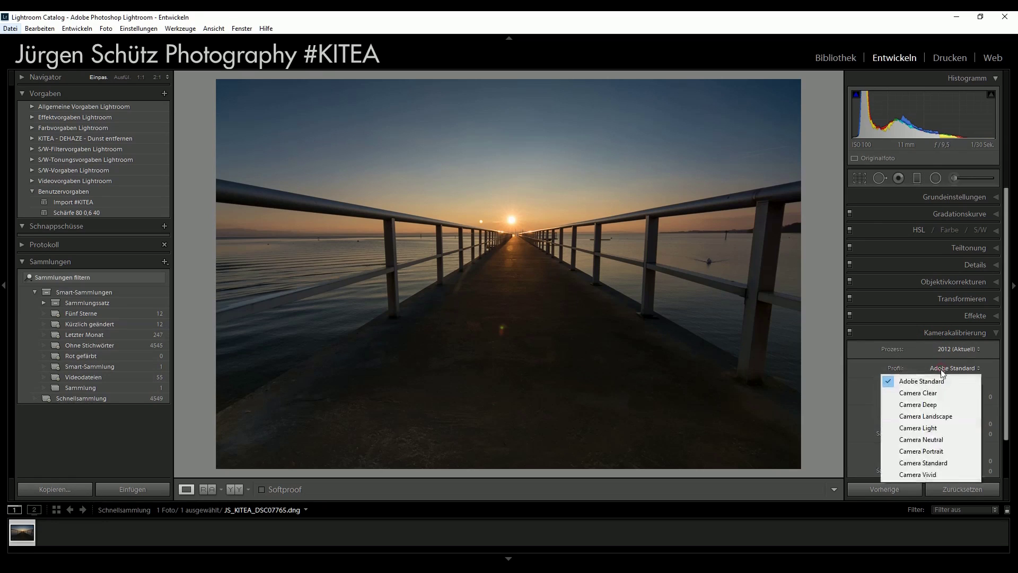
click(925, 439)
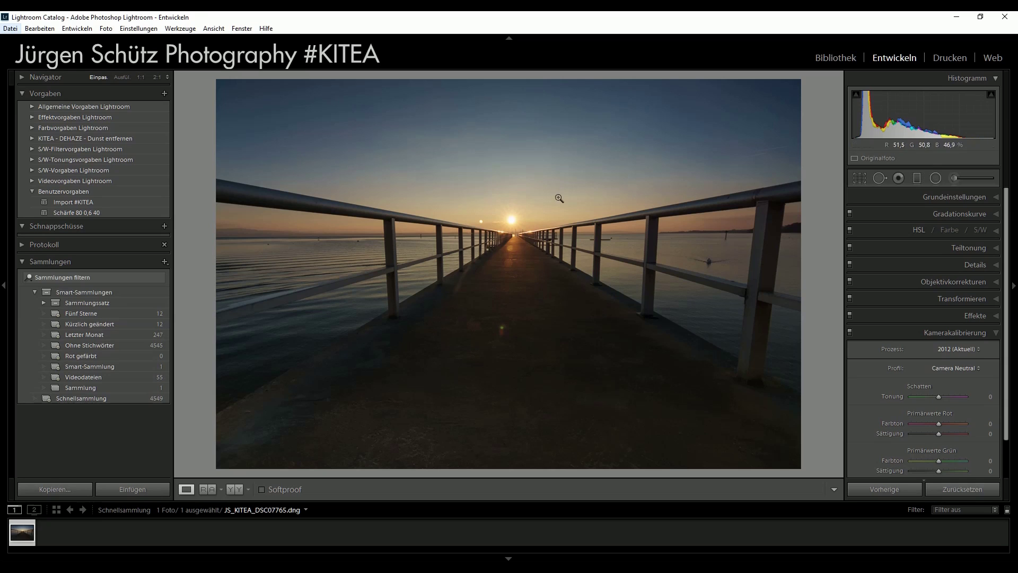
right_click(518, 207)
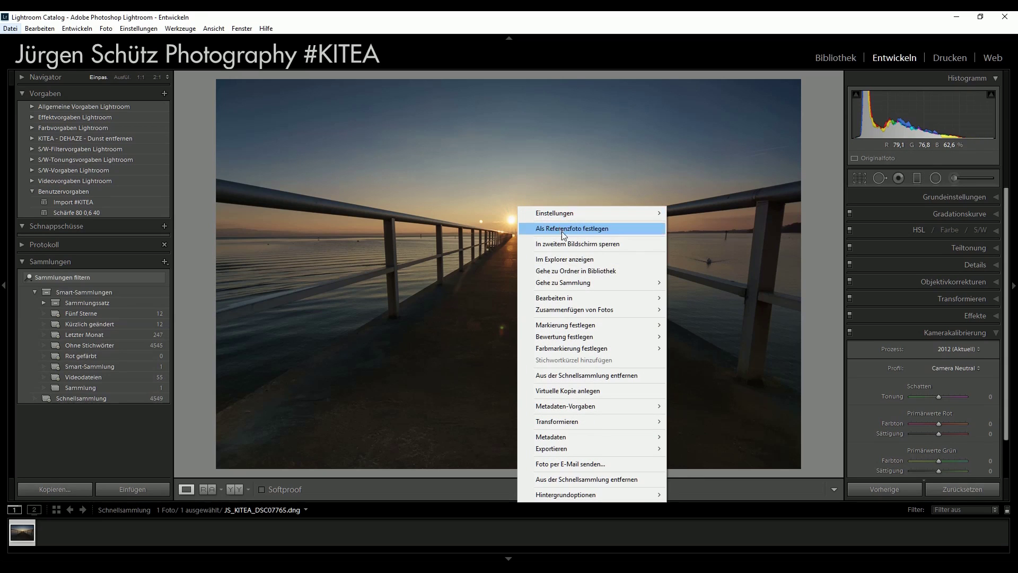
mouse_move(557, 298)
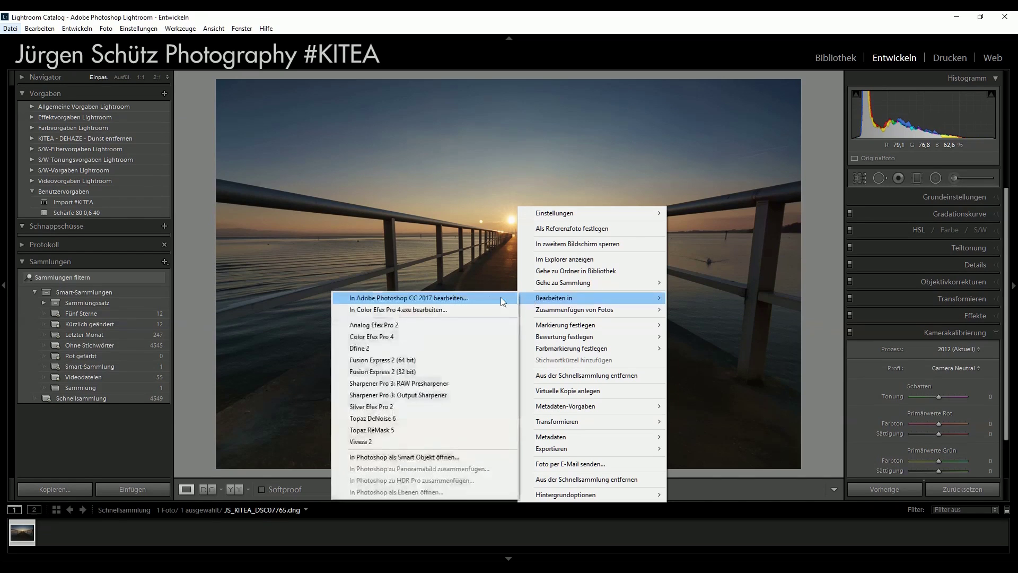
- Edit the photo in Adobe Photoshop CC 2017 via the Edit In menu
click(485, 296)
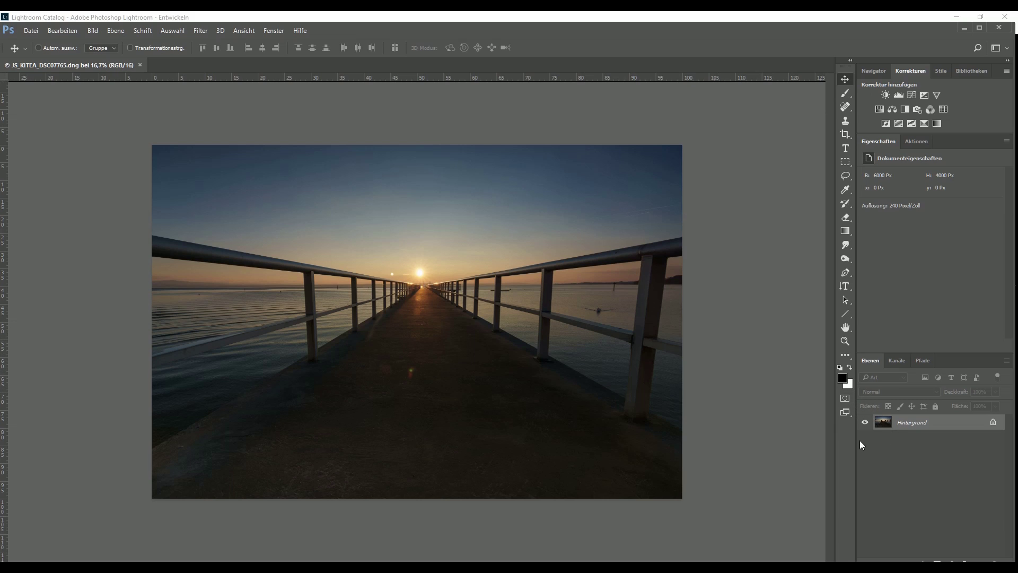
- Unlock the background layer, level the horizon about 0.8°, and add a guide at 31.4%
click(993, 422)
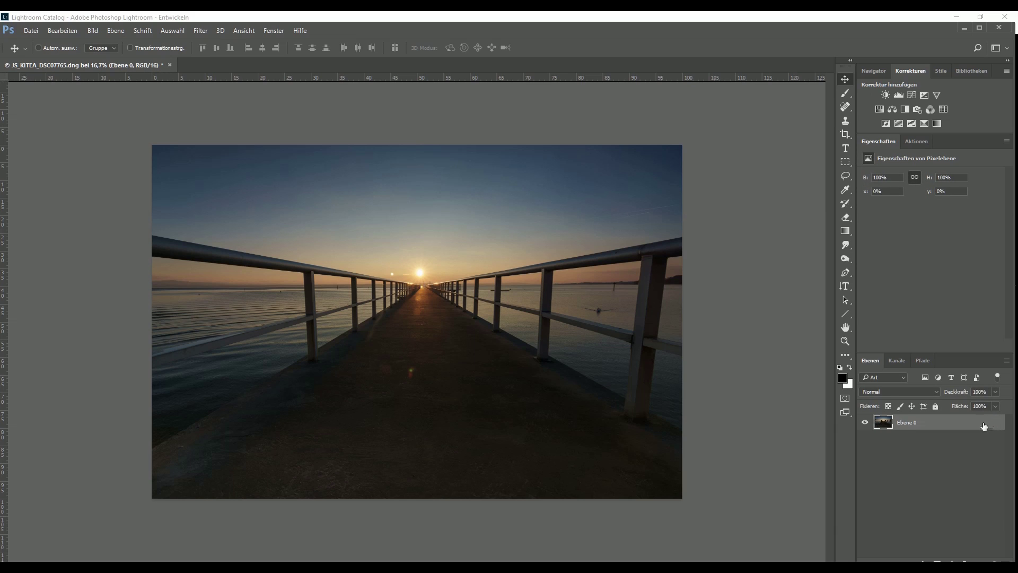
click(846, 137)
click(222, 49)
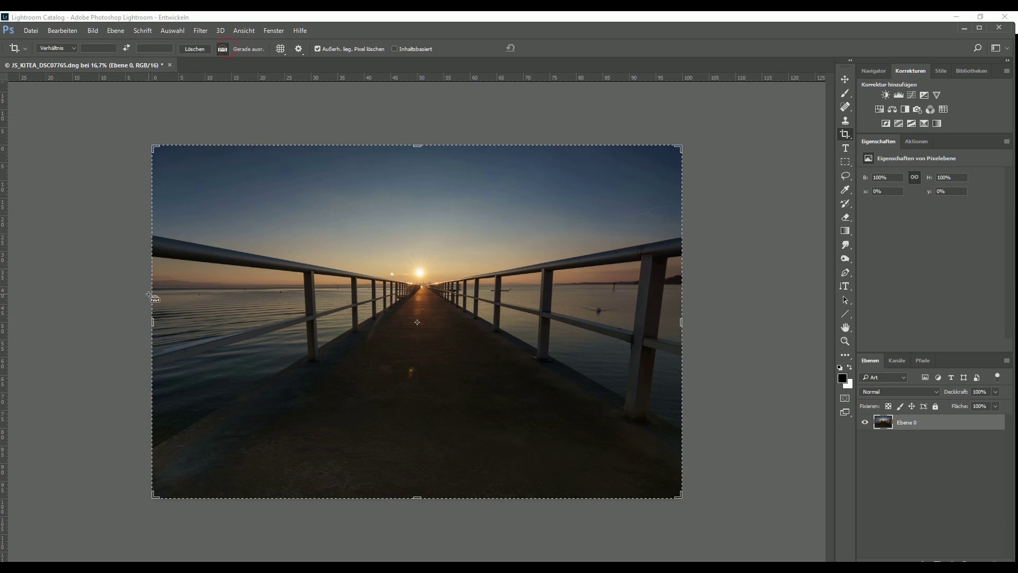
drag(149, 290, 697, 285)
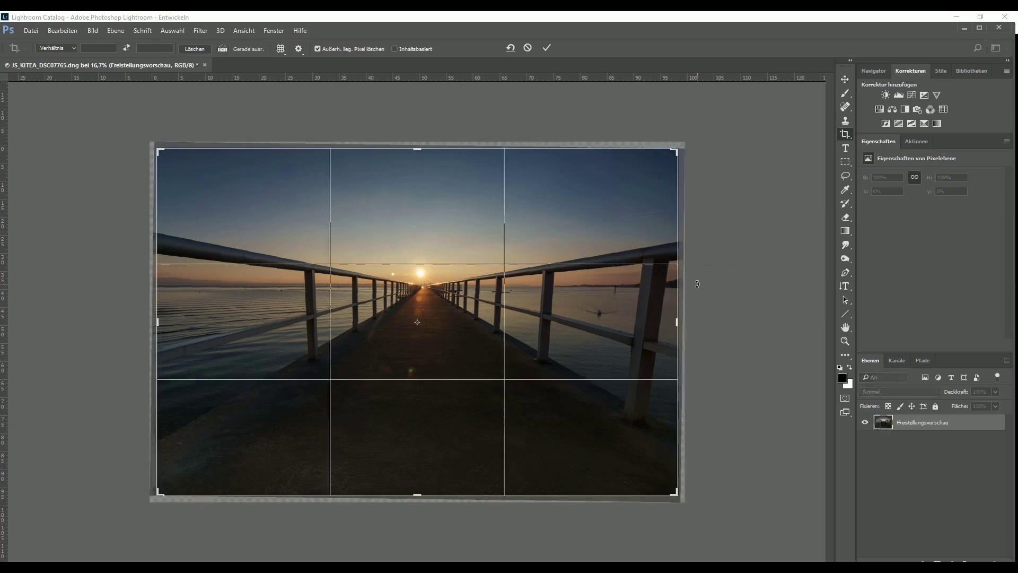
click(547, 46)
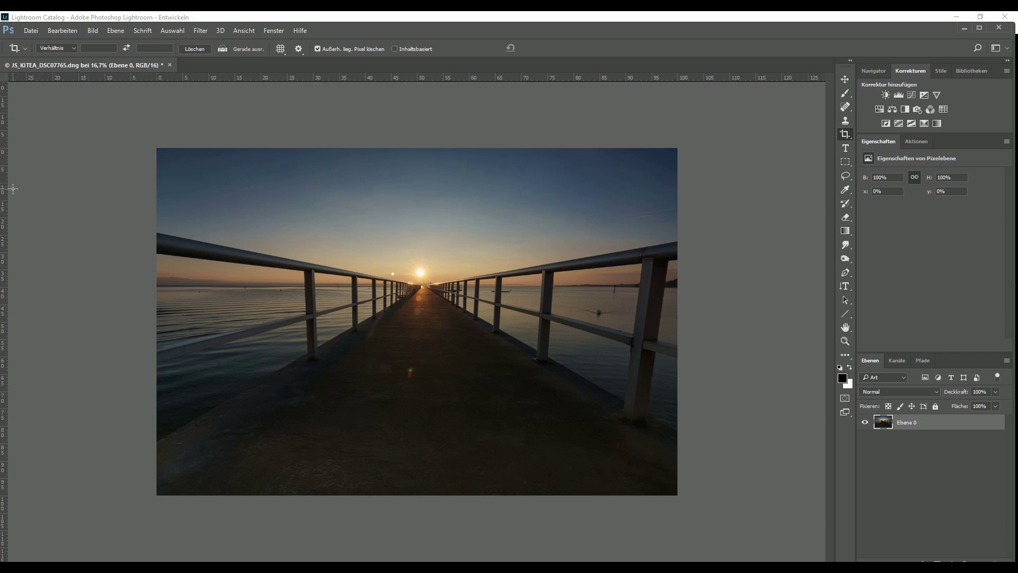
drag(8, 198, 320, 227)
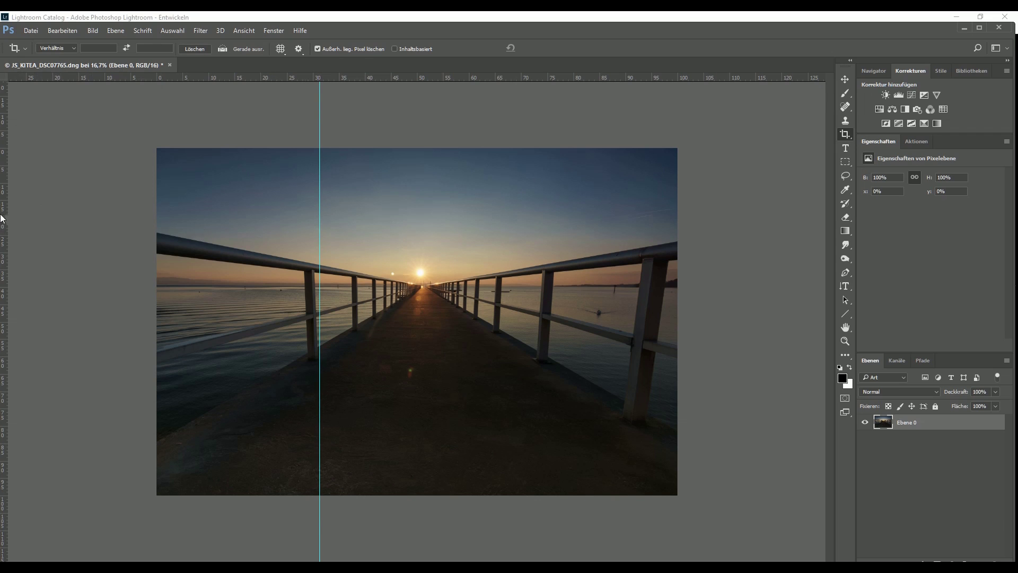
- Add a vertical guide beside the right railing and a horizontal guide at 32.7%
mouse_move(4, 219)
mouse_down()
mouse_move(223, 223)
mouse_move(536, 278)
mouse_up()
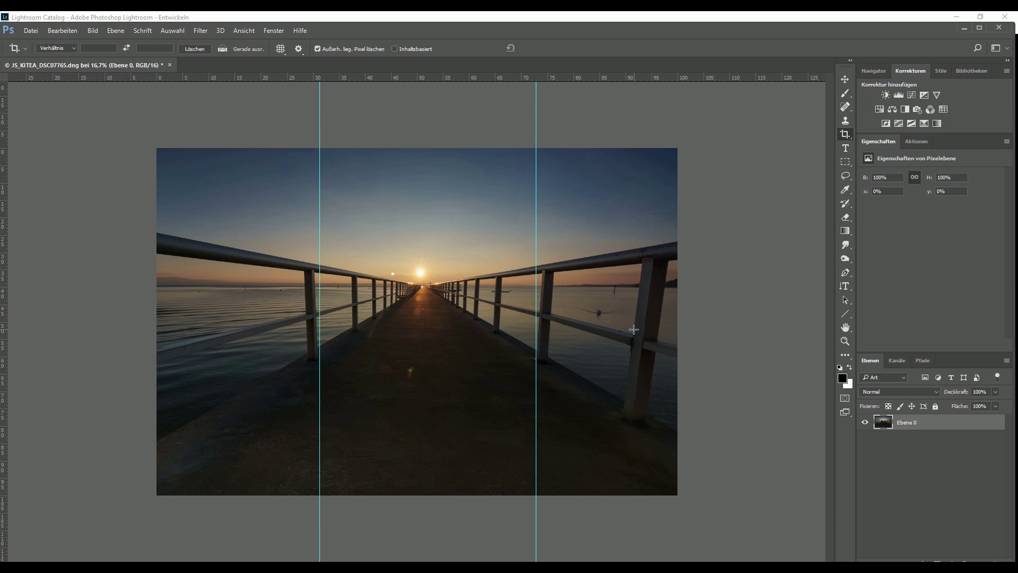
drag(463, 84, 441, 261)
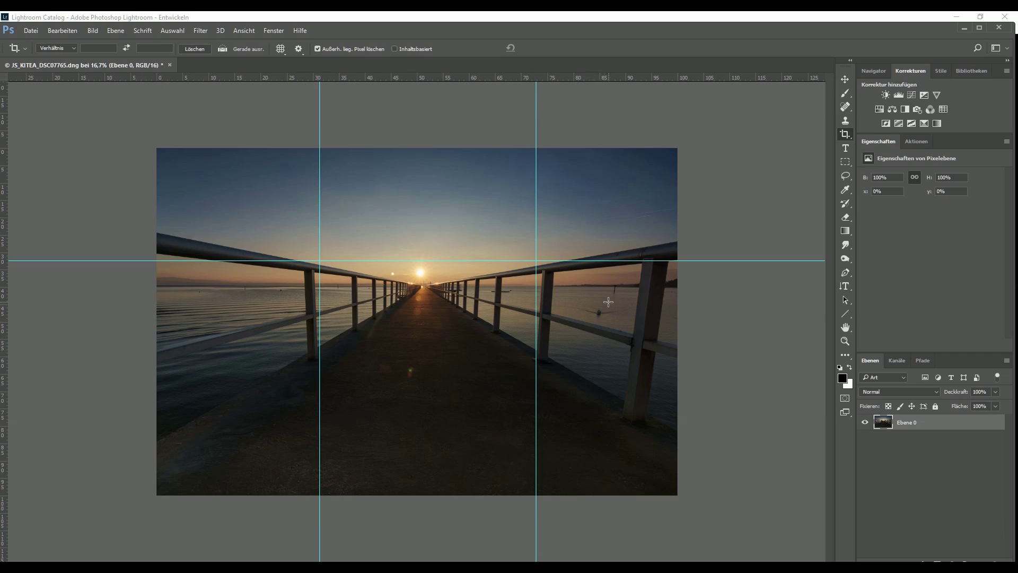
key(ctrl+t)
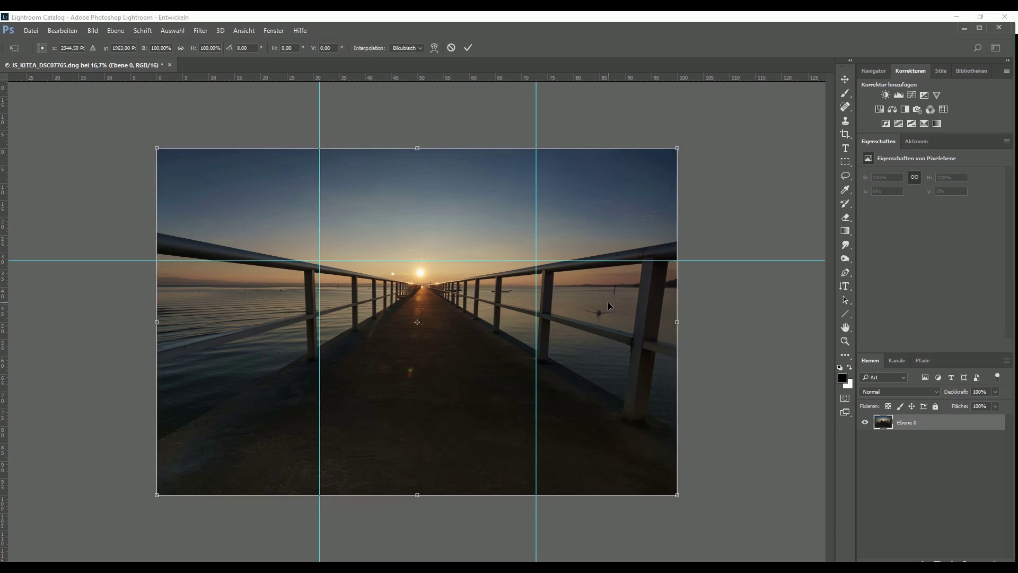
- Apply a perspective transform pulling the top corners about 6.8° inward to straighten the posts
right_click(512, 308)
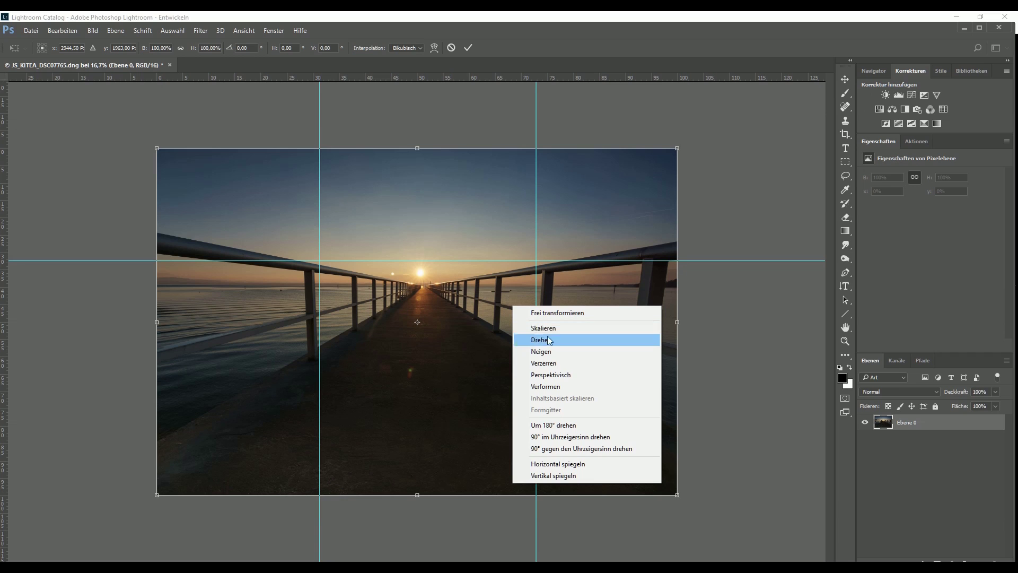
click(559, 373)
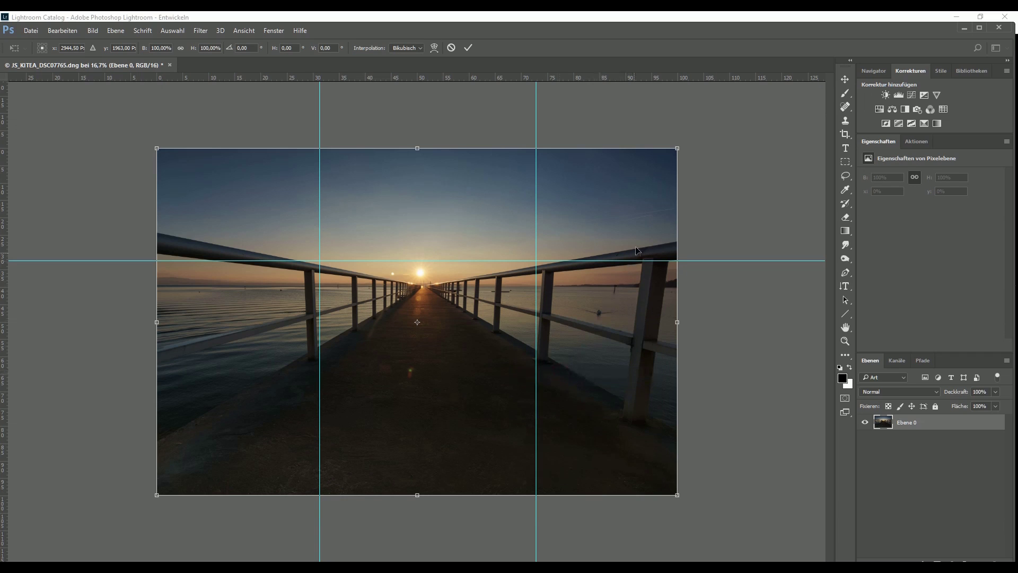
drag(678, 152, 636, 144)
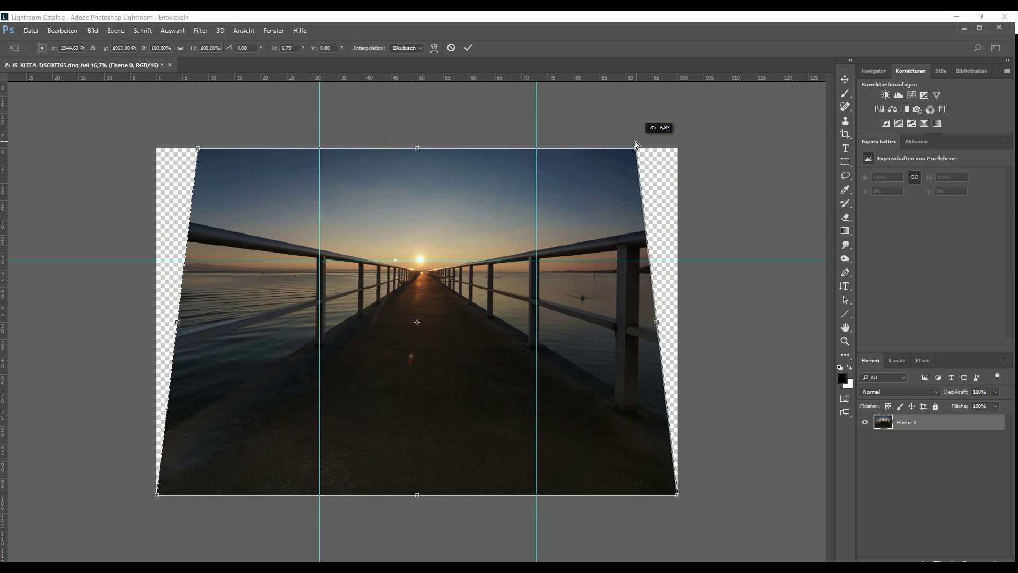
drag(636, 145, 636, 144)
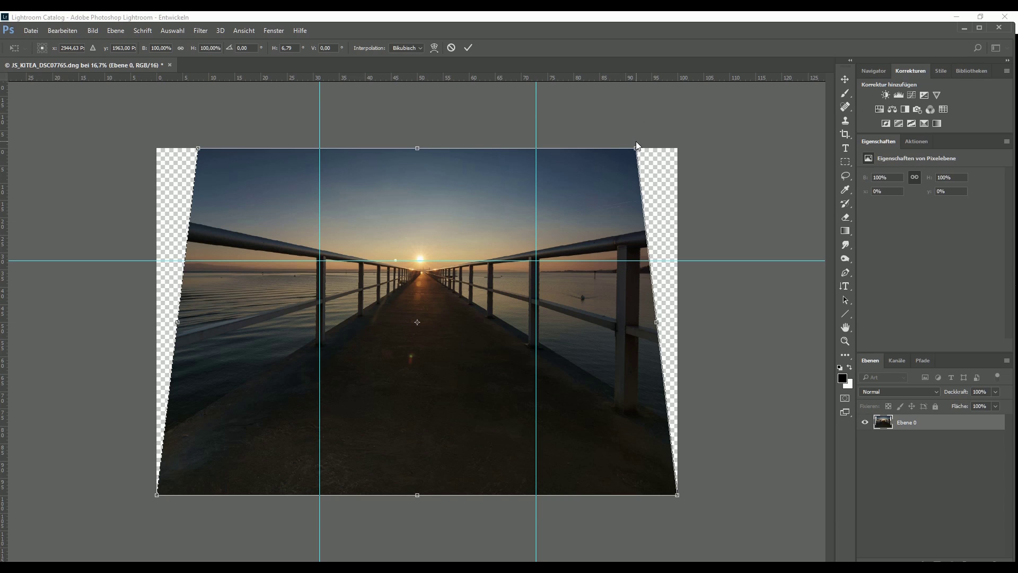
click(468, 47)
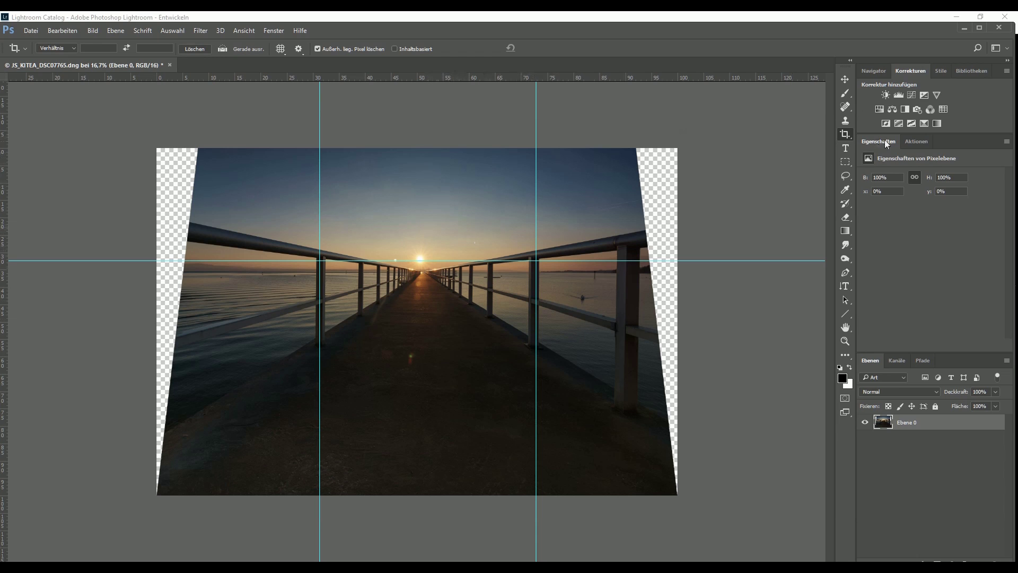
- Crop off the pier foreground and the transparent left and right wedges, then commit the crop
click(845, 136)
drag(413, 496, 408, 443)
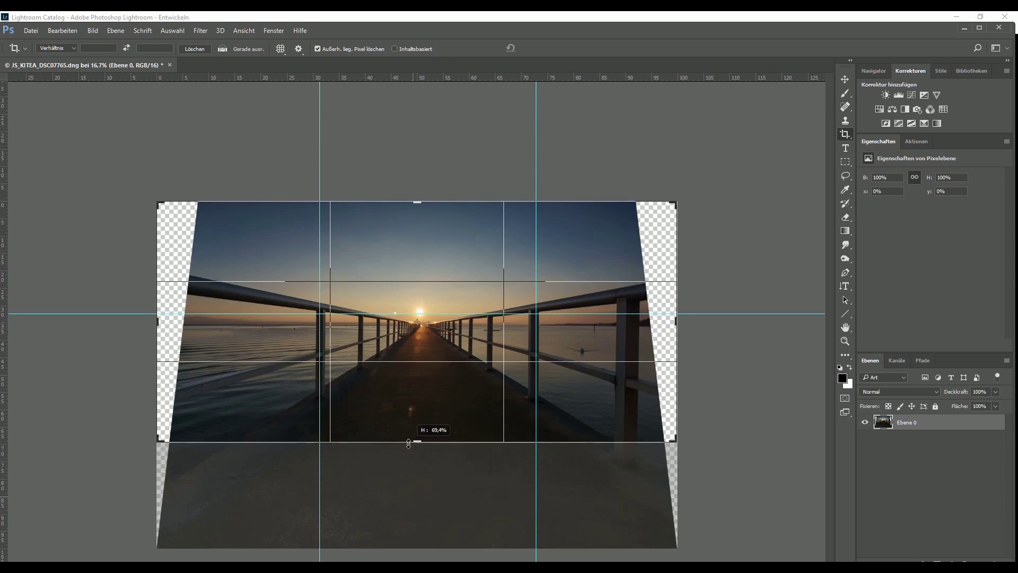
drag(408, 443, 408, 443)
drag(154, 323, 192, 324)
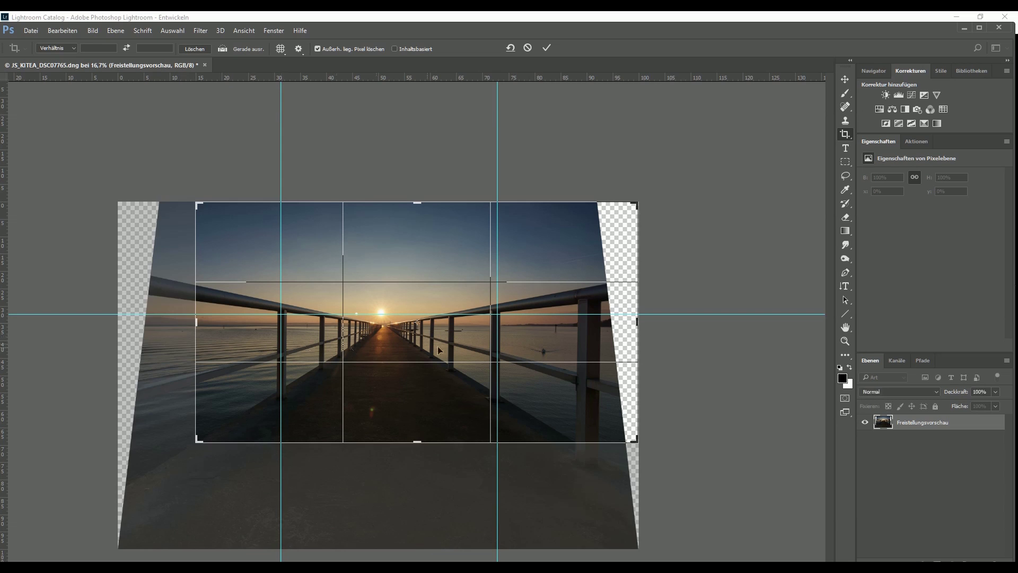
drag(642, 316, 609, 316)
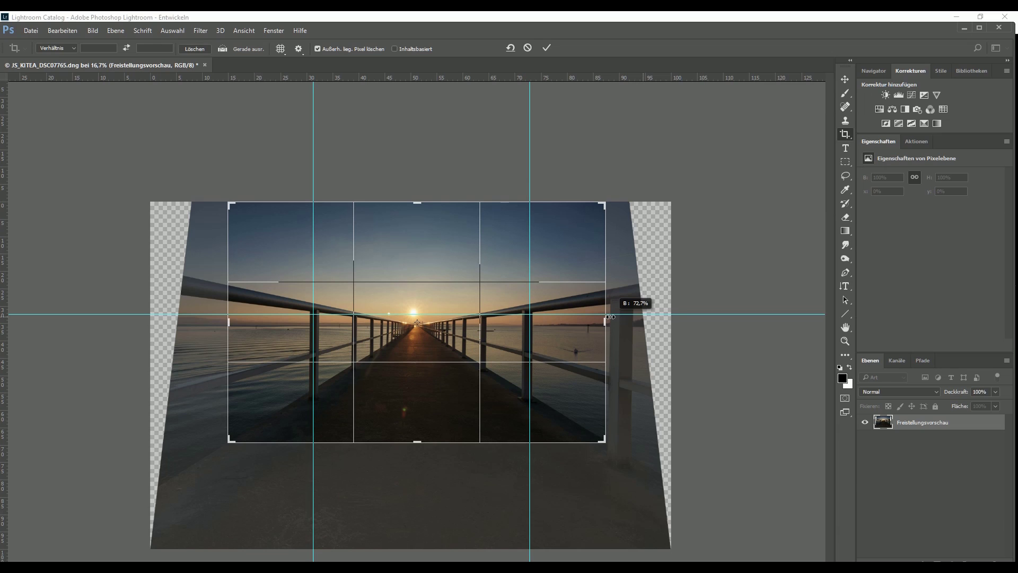
drag(610, 316, 610, 317)
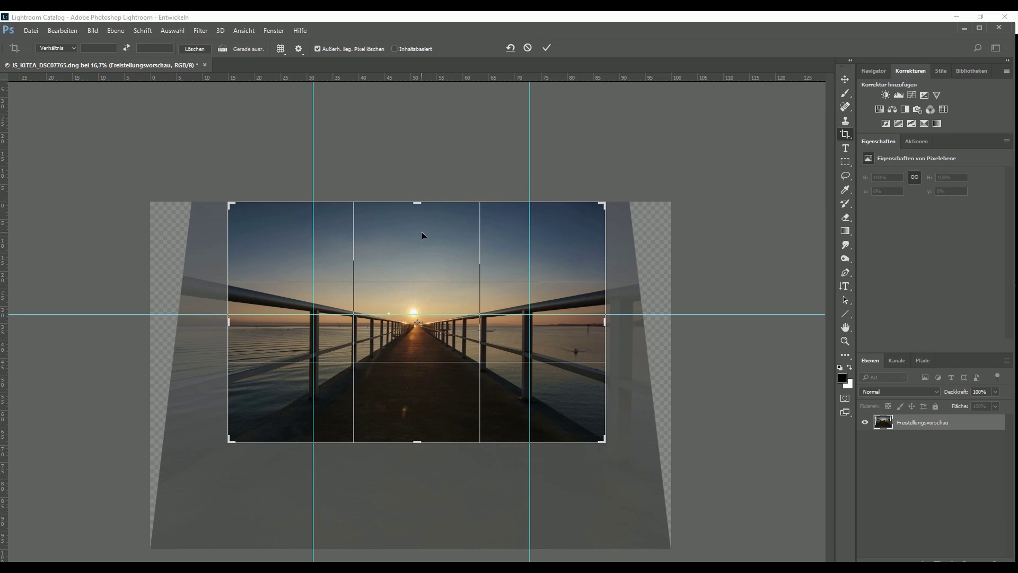
drag(417, 203, 417, 207)
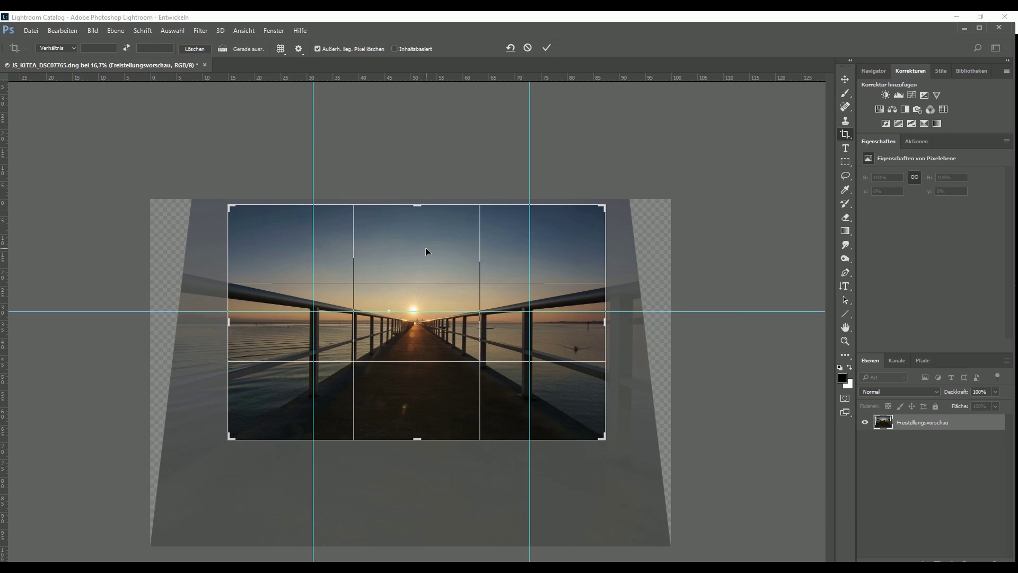
click(547, 48)
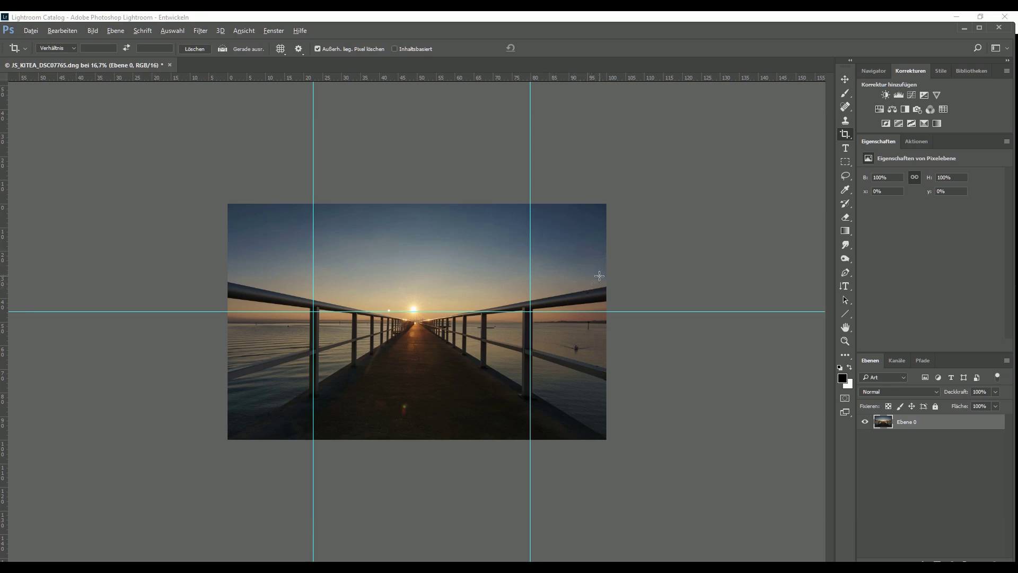
- Raise the horizontal guide to about 35.2%, level with the railing tops, and enter Free Transform
scroll(599, 275, up, 5)
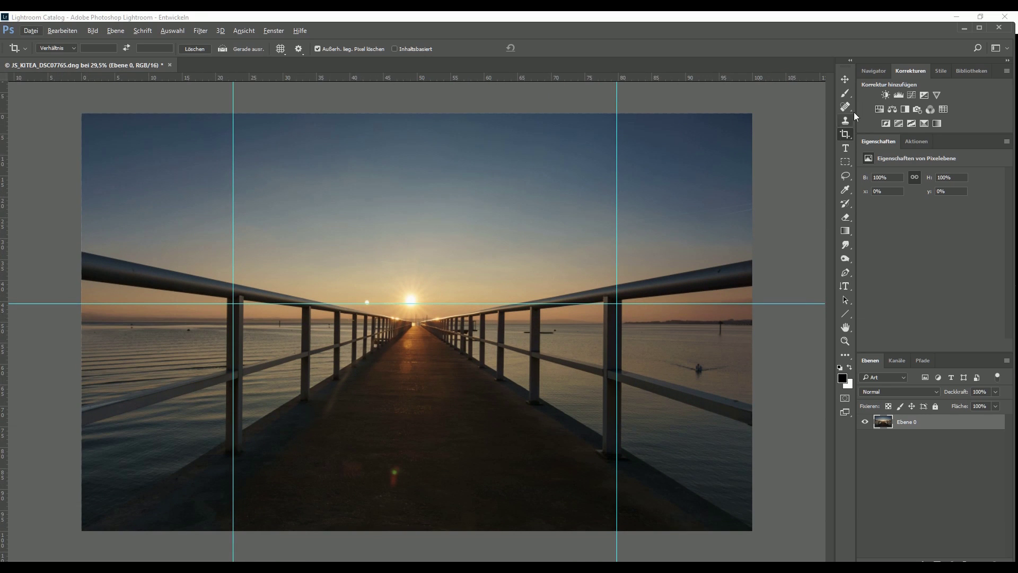
click(848, 78)
drag(809, 304, 786, 260)
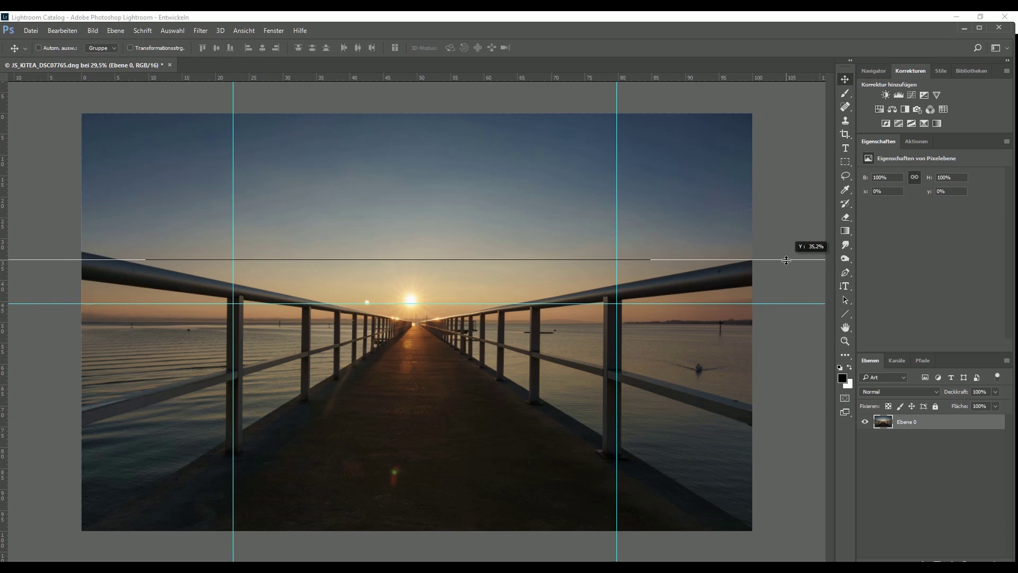
drag(786, 259, 786, 260)
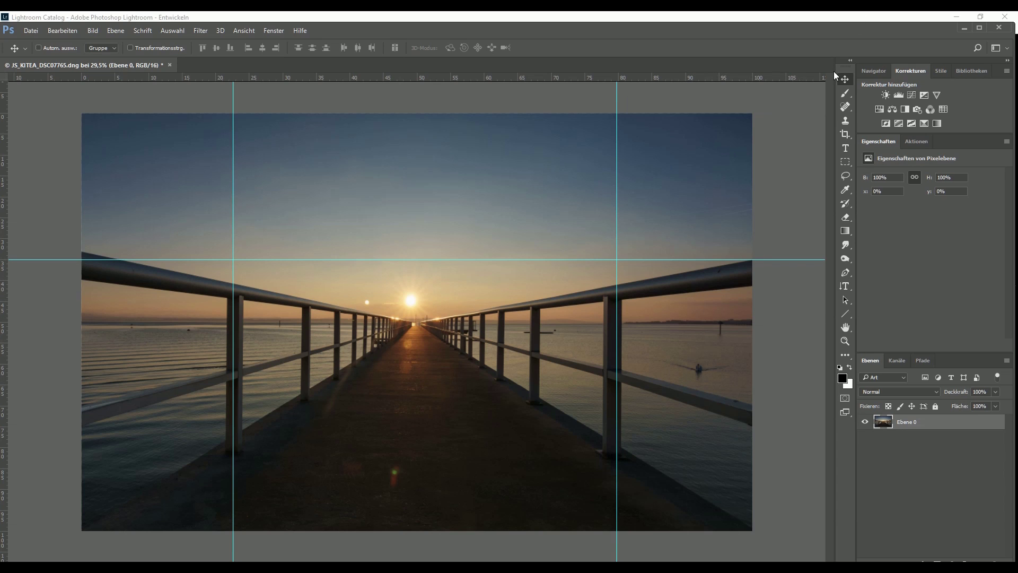
key(ctrl+t)
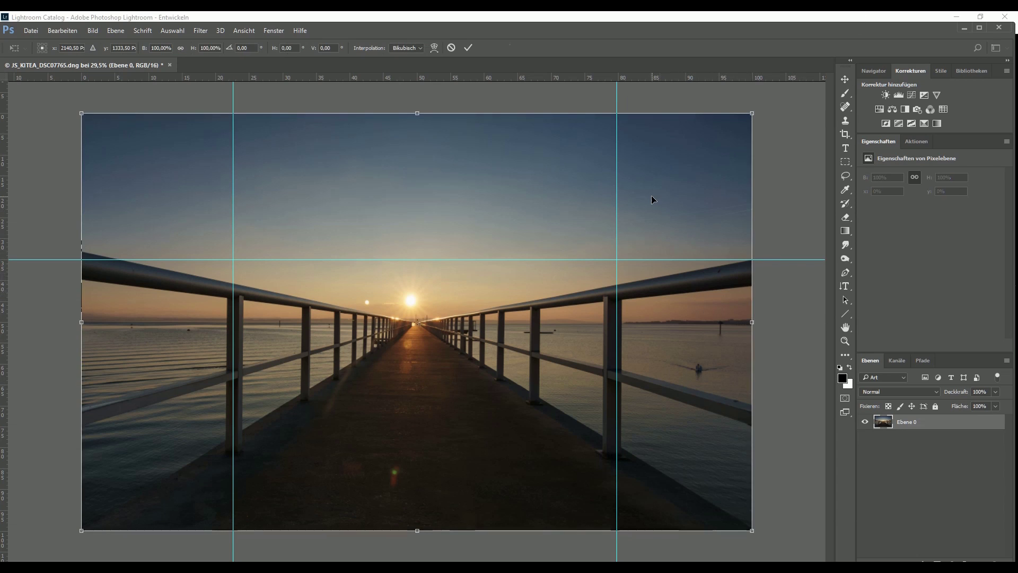
- Warp the photo by lifting the top-right corner so both railings reach matching heights
right_click(651, 195)
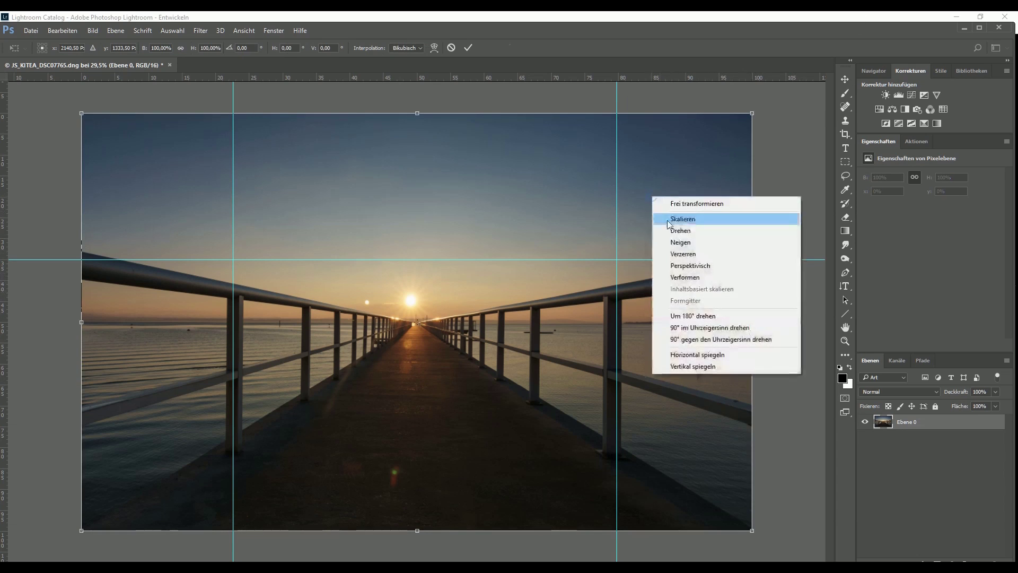
click(705, 277)
drag(752, 113, 757, 94)
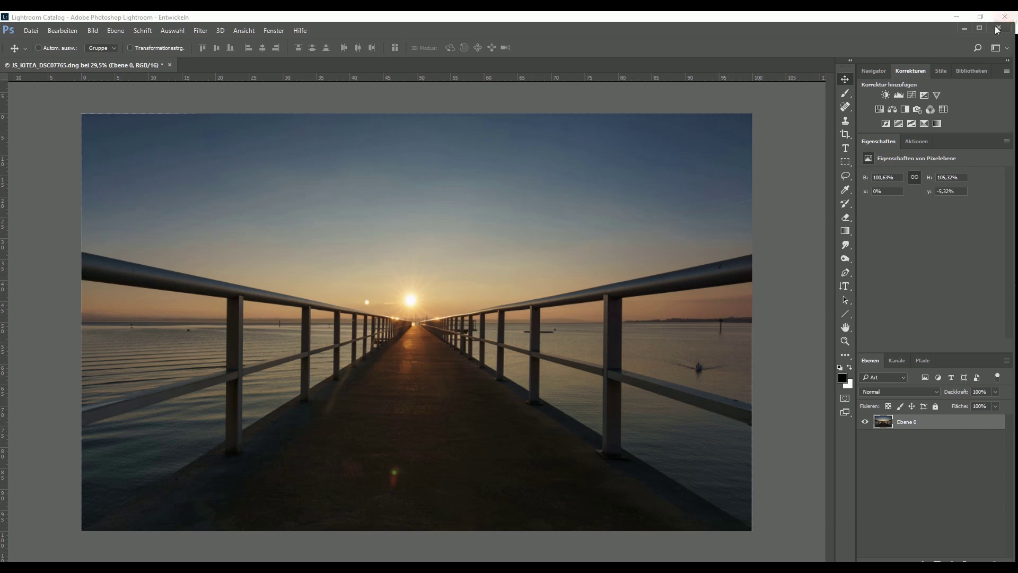
click(979, 27)
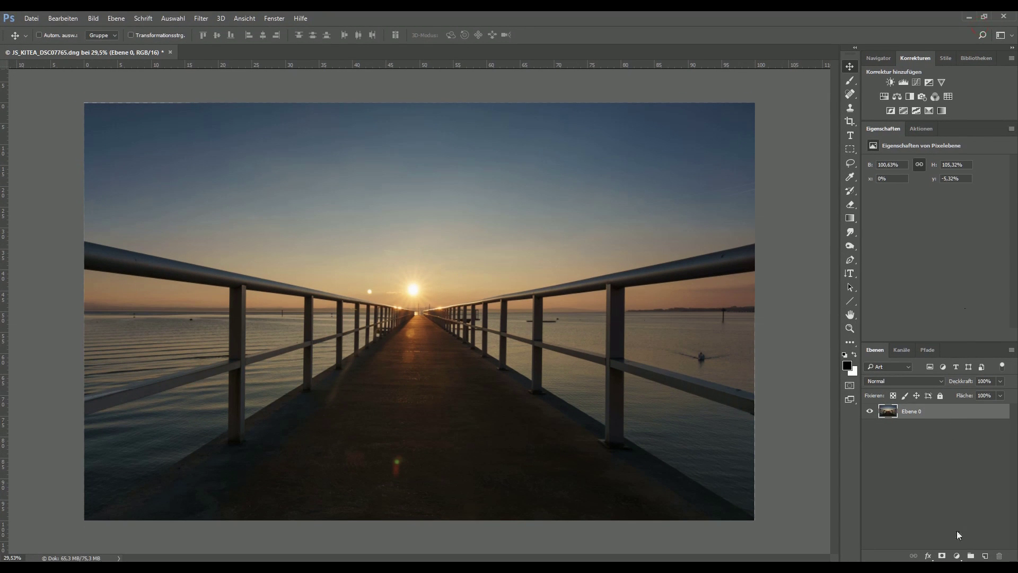
- Add an empty retouching layer and size the Spot Healing Brush for small specks
click(988, 556)
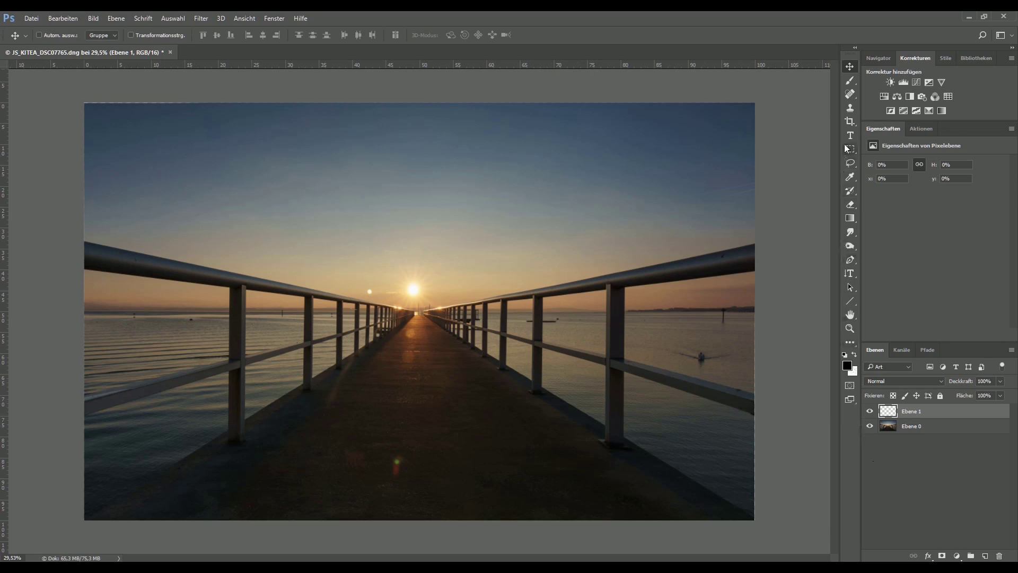
click(849, 95)
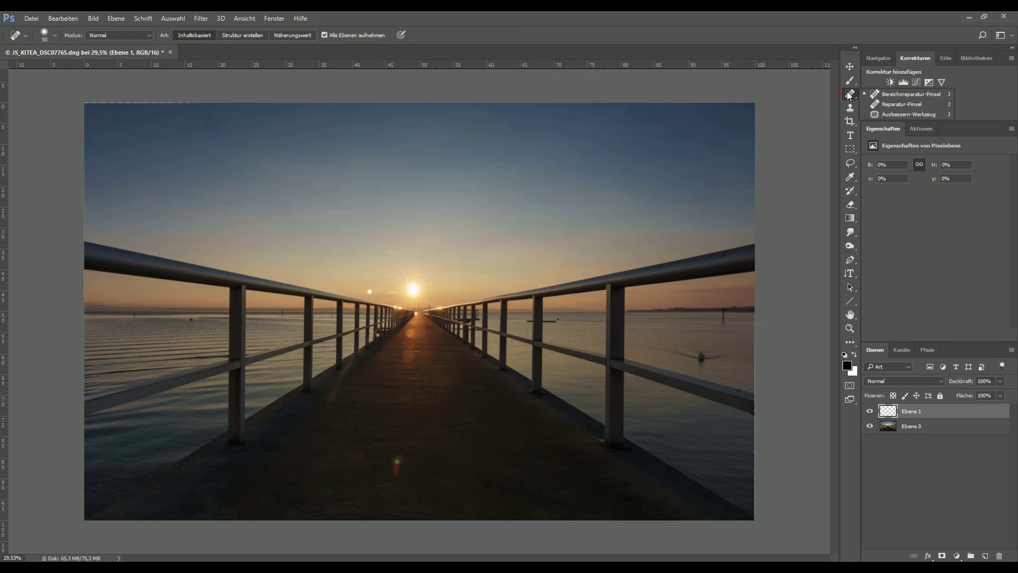
key(bracketright)
key(bracketright)
key(bracketright)
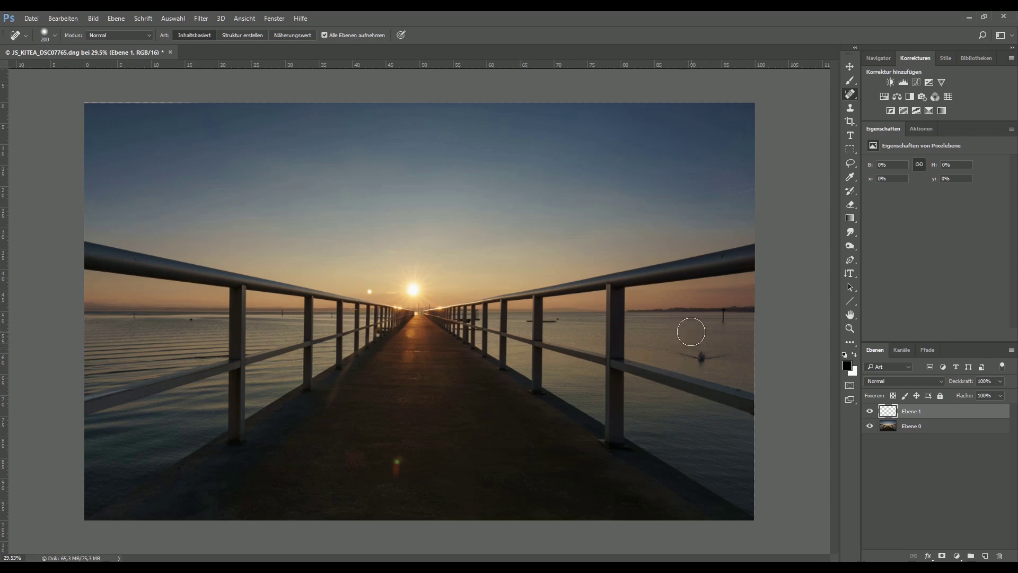
key(ctrl+minus)
key(ctrl+plus)
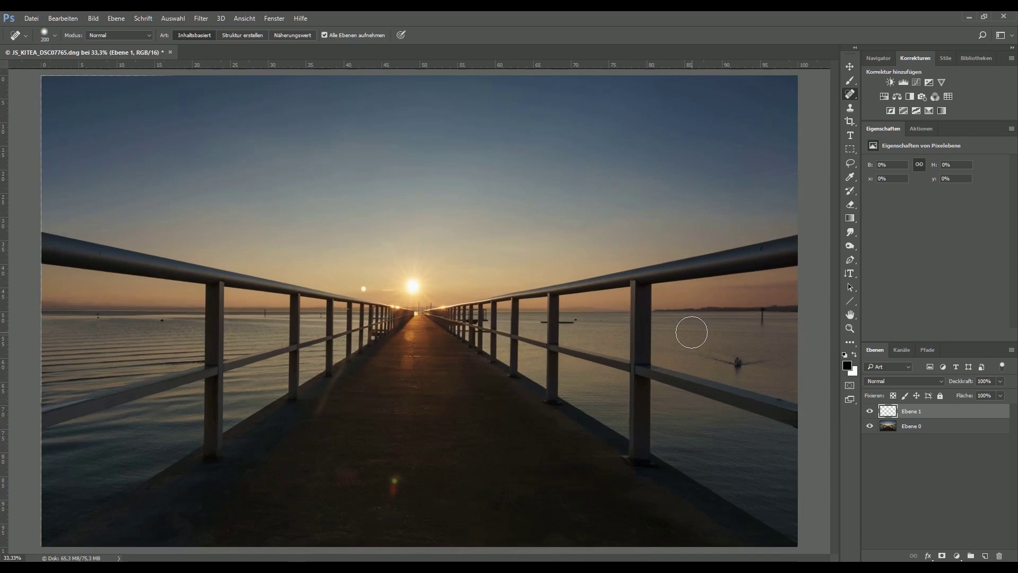
key(bracketleft)
key(bracketleft)
key(bracketleft)
- Heal the specks on the right and left water and the green lens flare on the pier
mouse_move(685, 348)
mouse_down()
mouse_move(773, 359)
mouse_move(679, 351)
mouse_up()
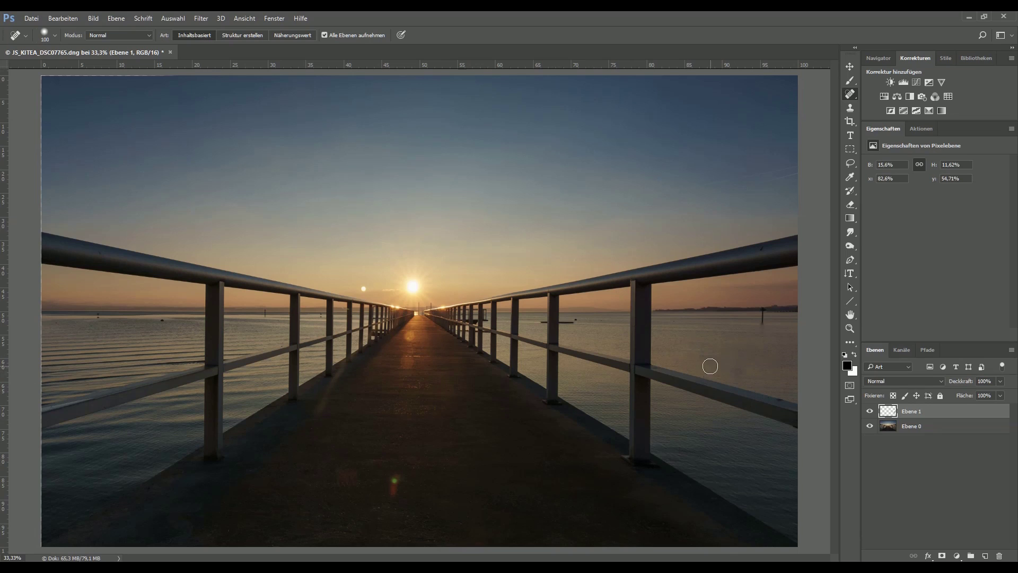
drag(709, 365, 747, 373)
drag(689, 351, 713, 349)
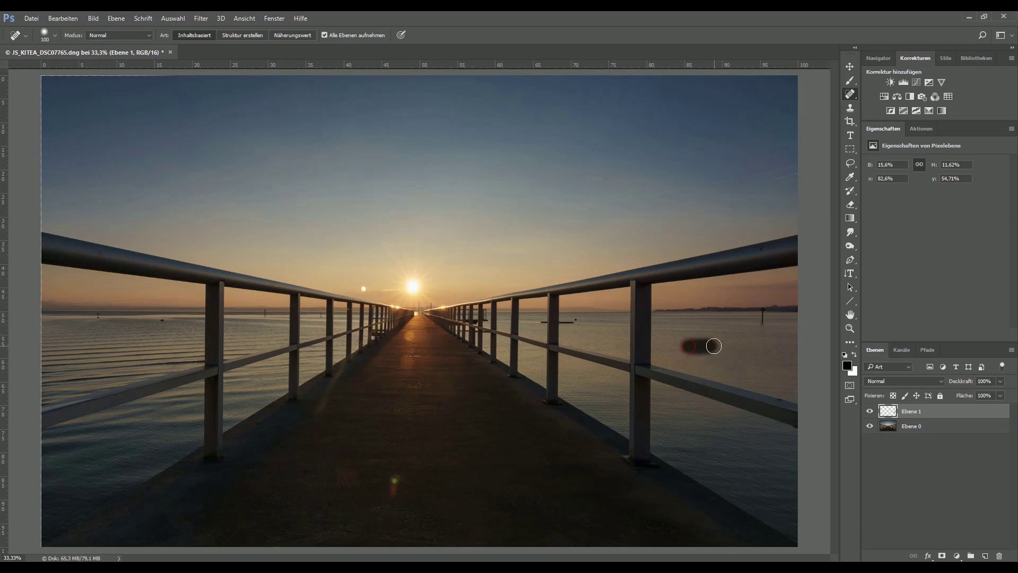
click(686, 350)
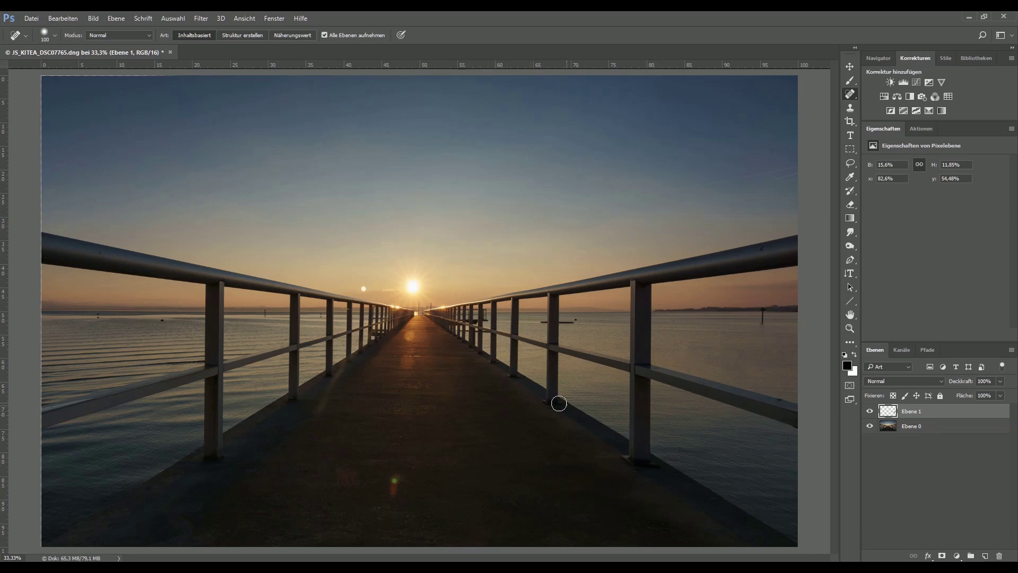
click(394, 480)
key(bracketleft)
key(bracketleft)
key(bracketleft)
click(161, 320)
drag(154, 319, 172, 325)
- Heal specks on the left railing and pier, plus the bright sun-reflection spot
click(99, 256)
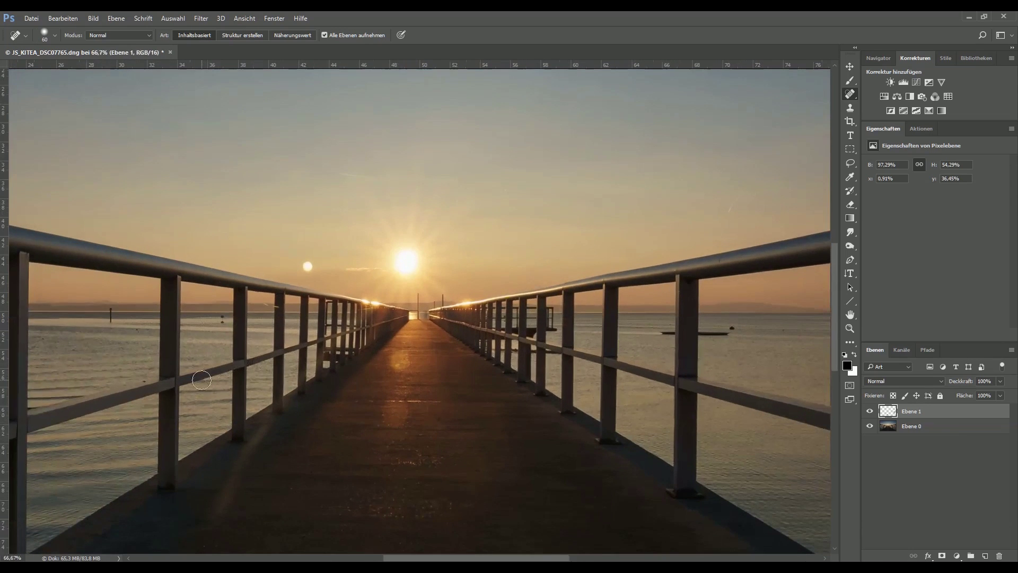
click(443, 418)
key(bracketleft)
key(bracketleft)
key(bracketleft)
click(276, 306)
click(272, 306)
key(bracketright)
click(308, 266)
drag(435, 557, 333, 558)
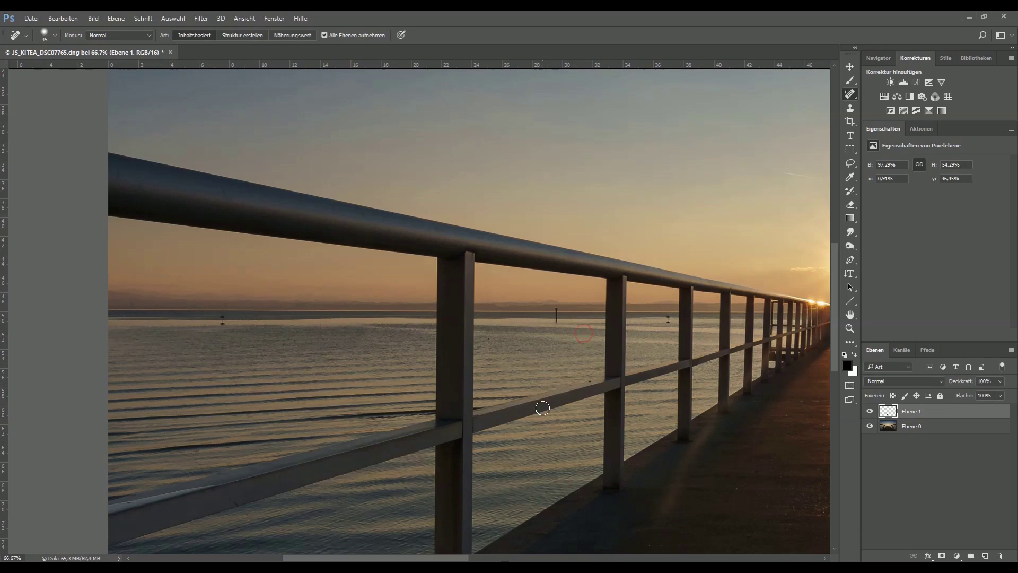
- Heal the remaining water and railing spots, then paint out the dark buoy and floating object
click(590, 381)
click(129, 502)
drag(416, 557, 607, 555)
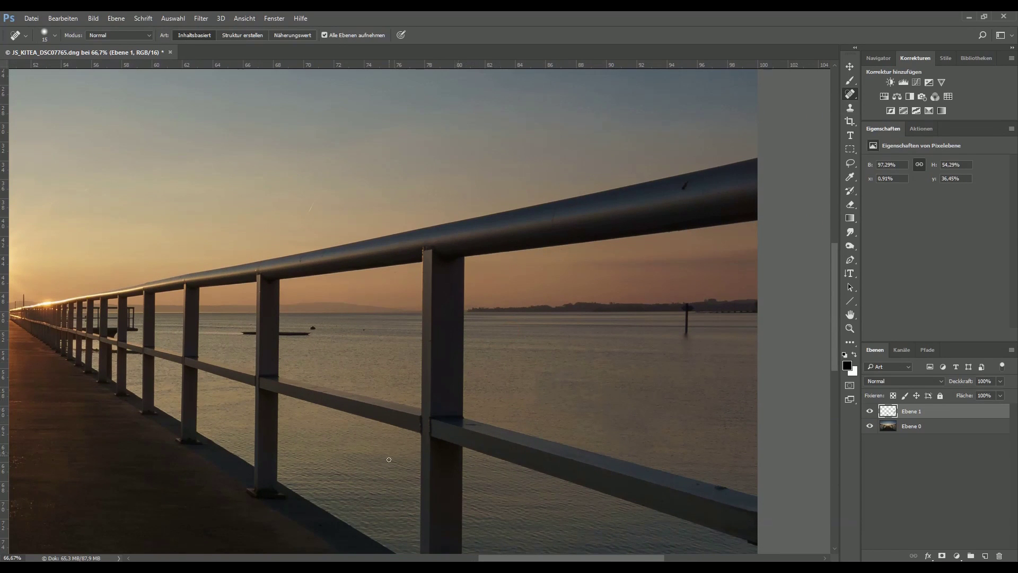
key(bracketleft)
drag(469, 427, 477, 425)
click(467, 424)
key(bracketright)
key(bracketright)
key(bracketright)
click(312, 327)
drag(279, 333, 314, 334)
drag(254, 329, 236, 334)
- Clone clean water over the small reddish spot using a smaller Clone Stamp brush
key(s)
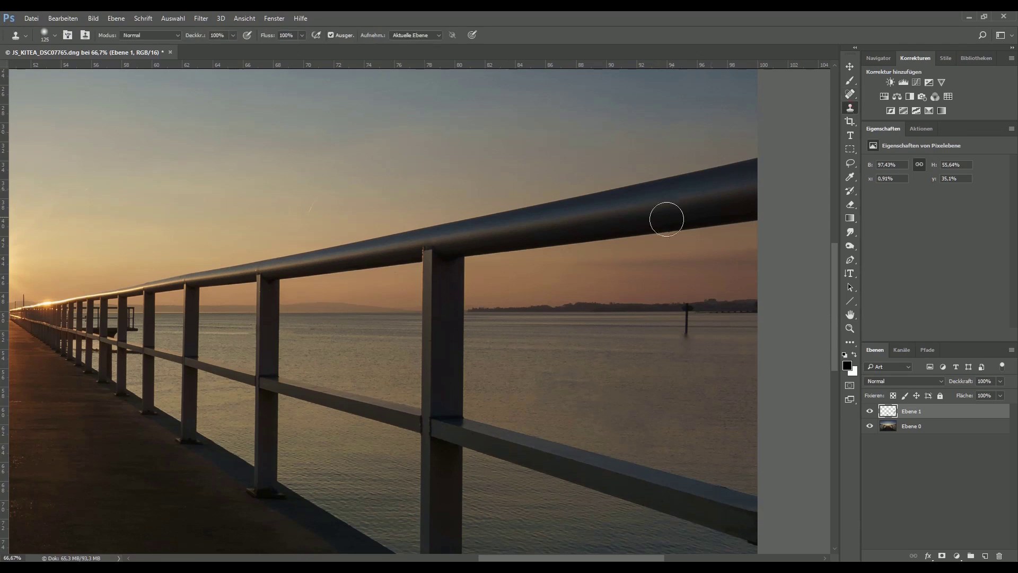
key(bracketleft)
key(bracketleft)
key(bracketleft)
alt+click(223, 331)
drag(305, 332, 287, 333)
- Spot-heal two specks in the sky and a streak on the water
click(850, 94)
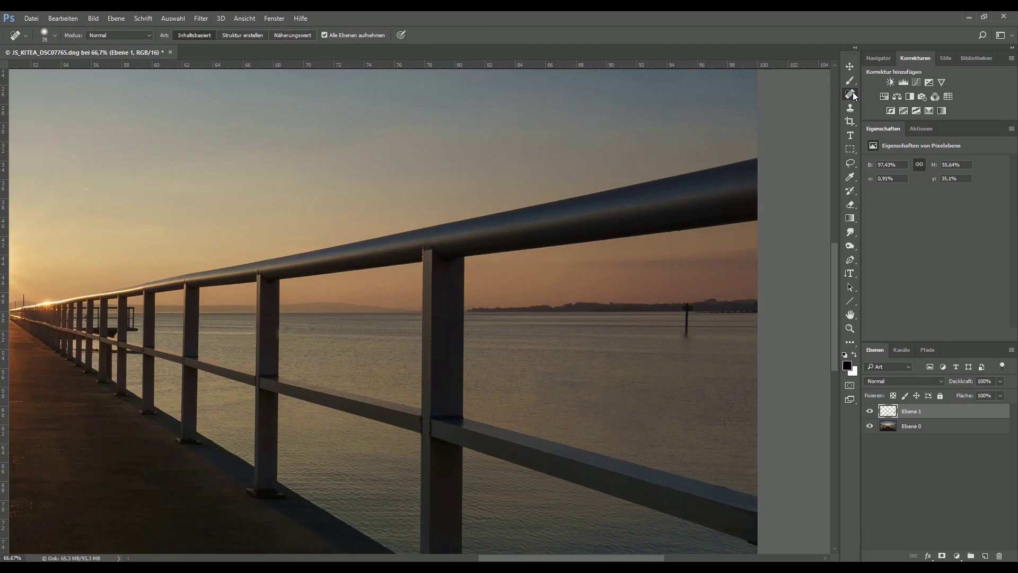
right_click(853, 92)
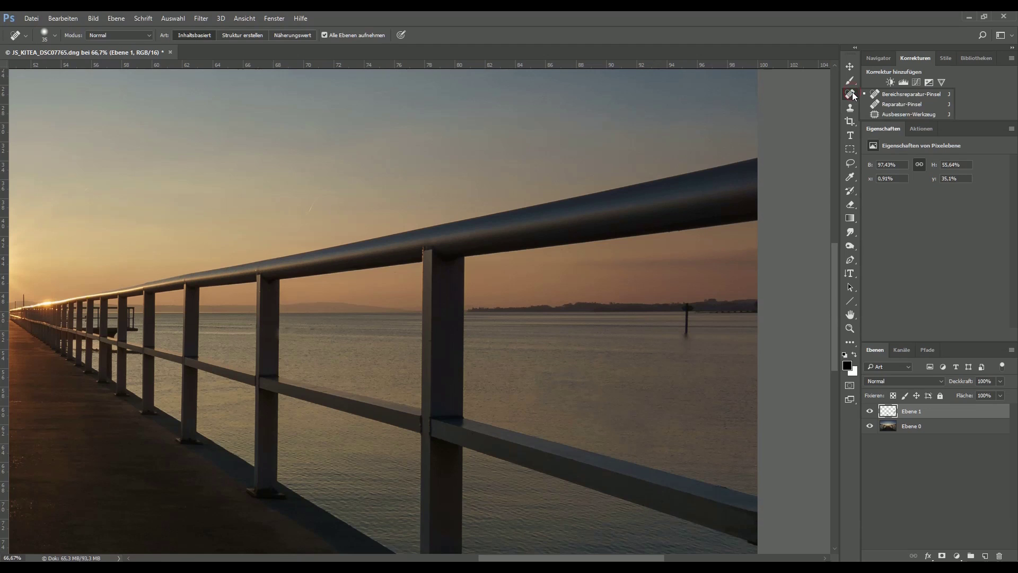
mouse_move(313, 201)
mouse_down()
mouse_move(293, 218)
mouse_move(292, 210)
mouse_up()
click(297, 210)
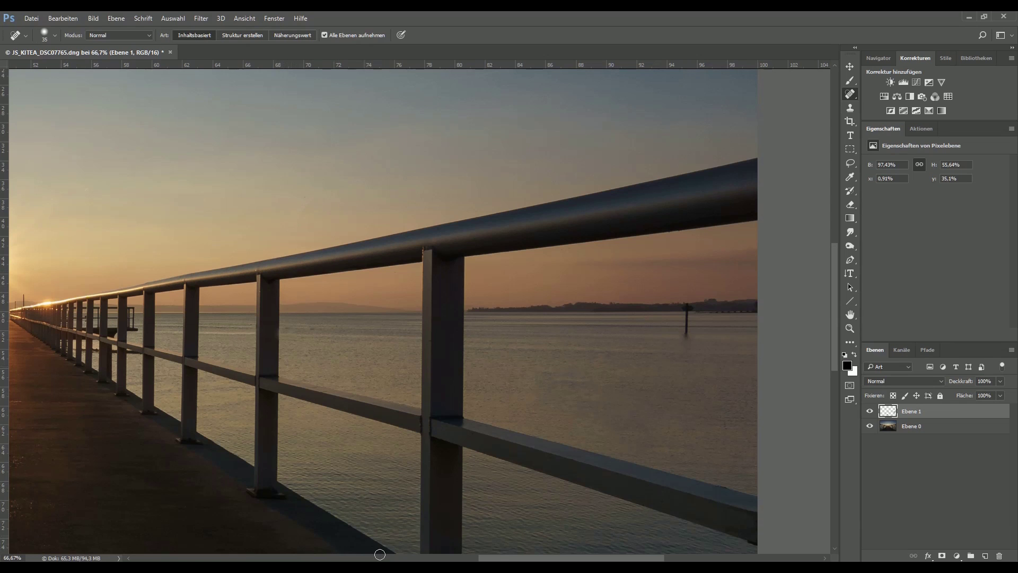
drag(501, 558, 489, 558)
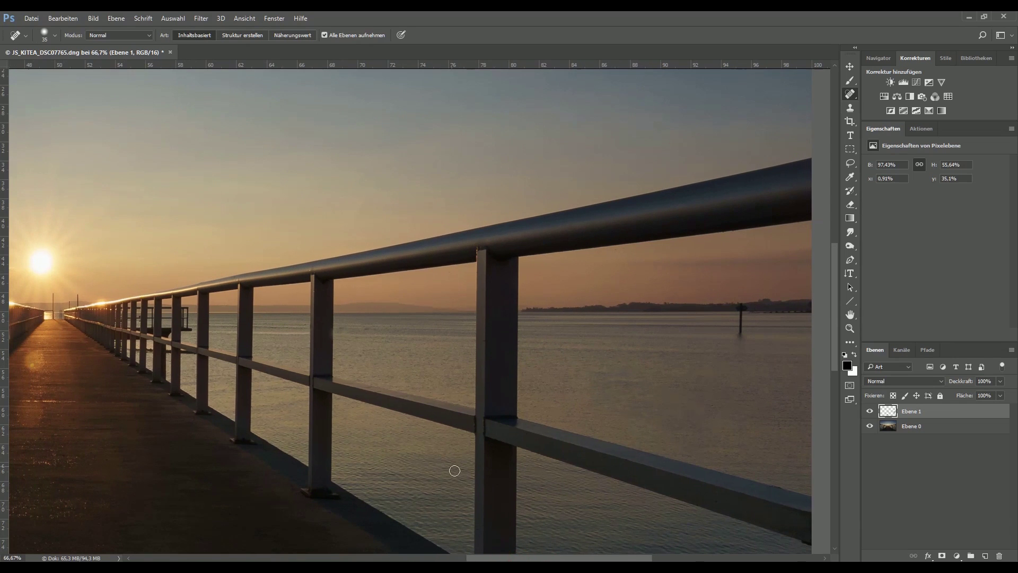
drag(374, 326, 341, 328)
- Clone a clean sample over the small red spot on the water, then pan left
click(850, 108)
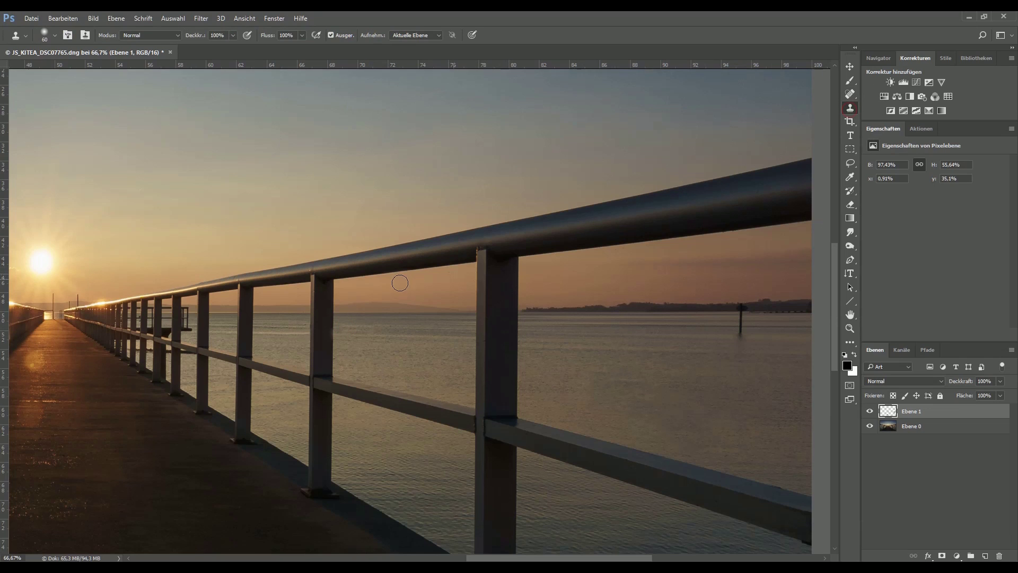
alt+click(387, 329)
key(bracketright)
click(354, 343)
scroll(496, 555, left, 1)
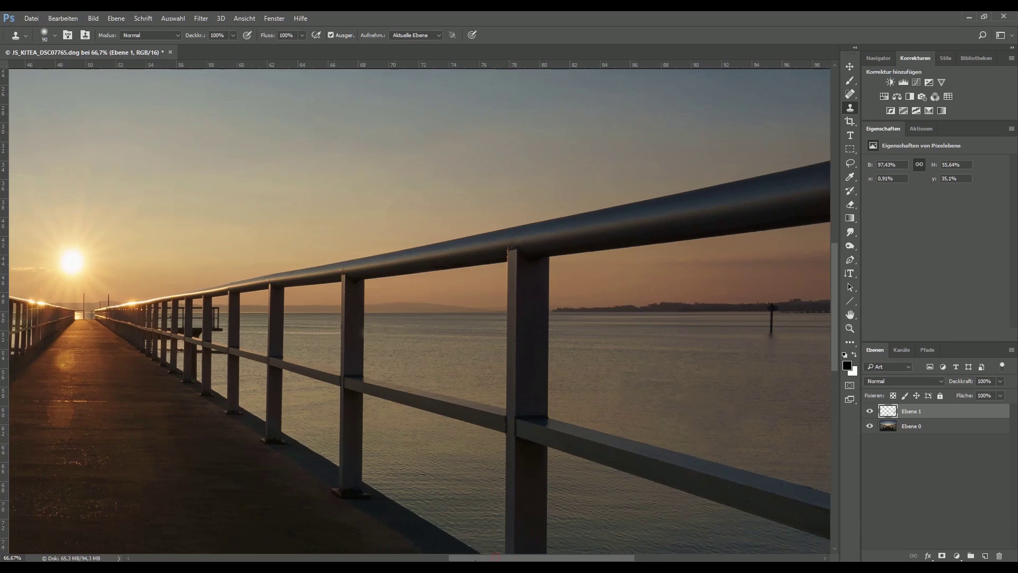
scroll(496, 555, left, 5)
scroll(389, 448, left, 2)
scroll(389, 448, left, 1)
scroll(389, 449, left, 1)
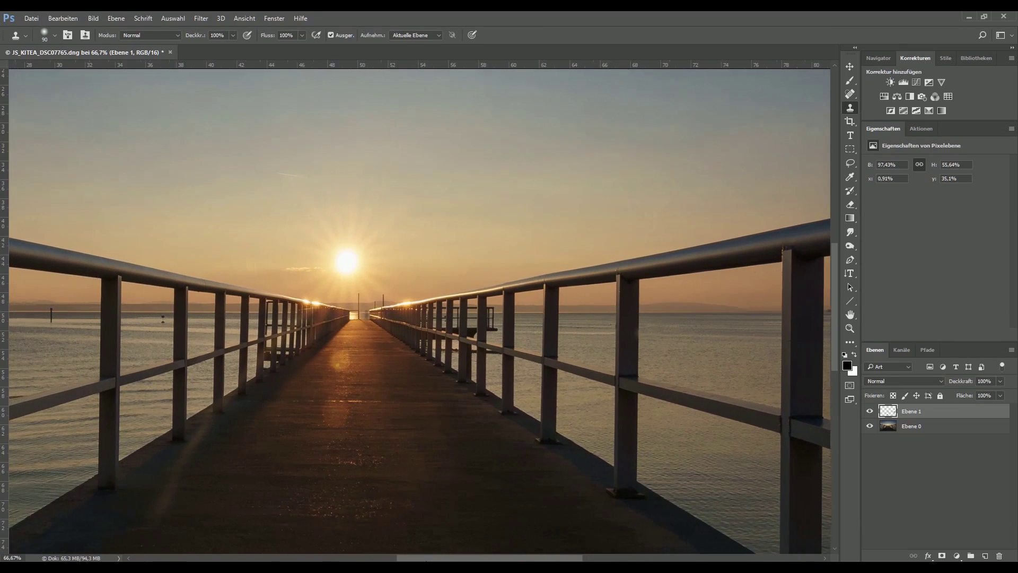
scroll(389, 449, left, 2)
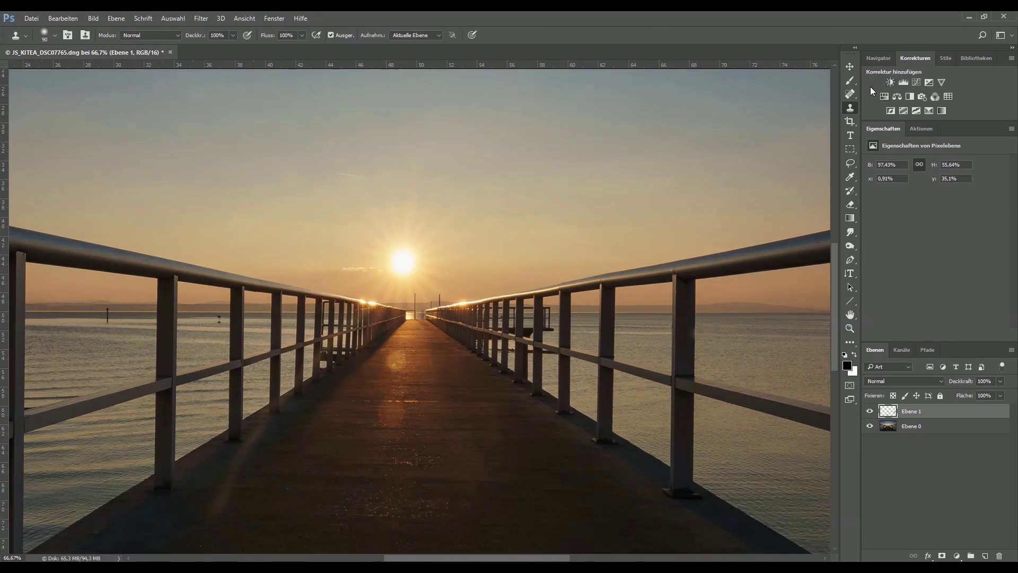
- Spot-heal a short sky streak, then scroll up to the upper sky
click(850, 95)
drag(336, 173, 362, 177)
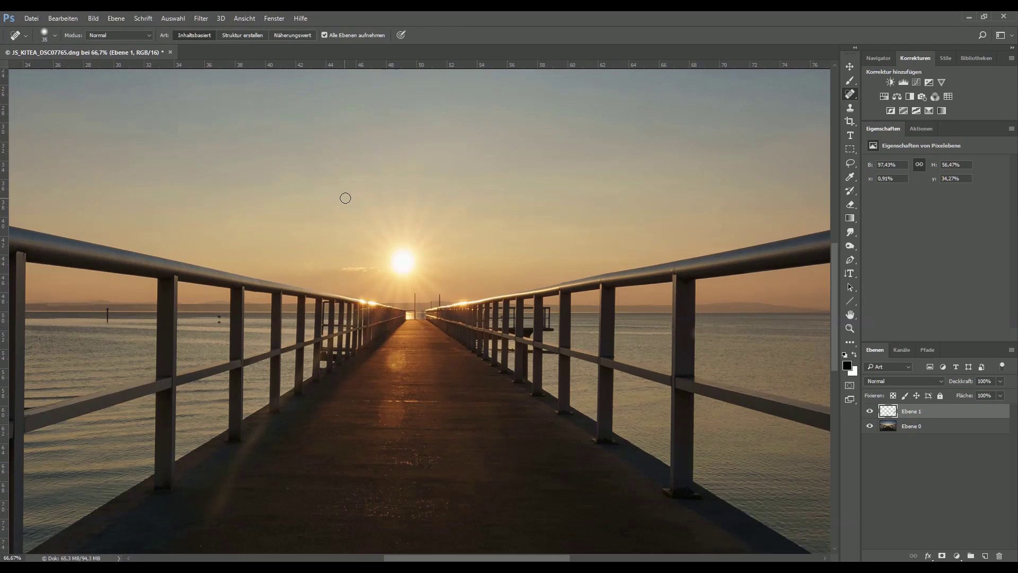
scroll(517, 204, up, 2)
scroll(530, 188, up, 1)
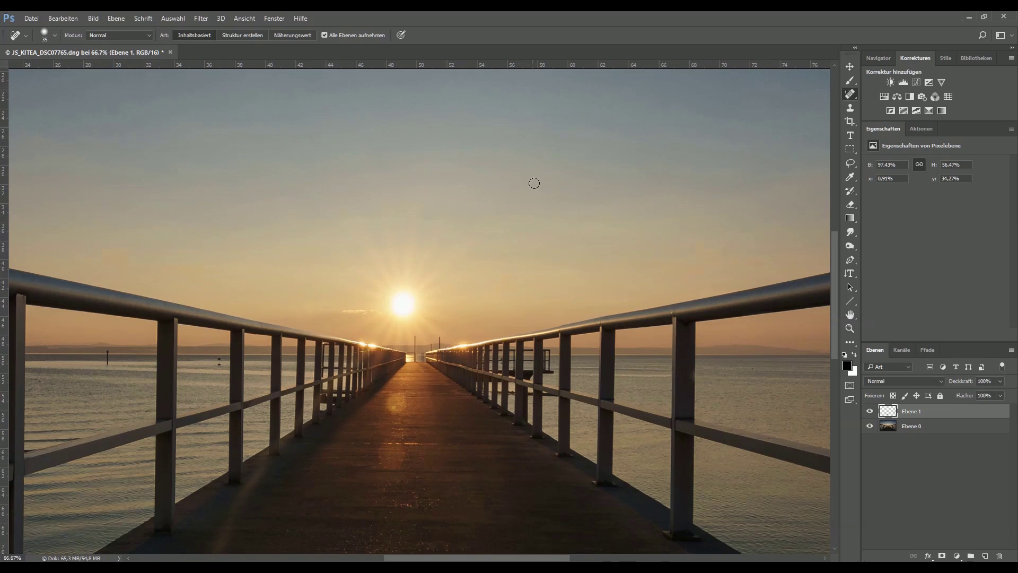
scroll(535, 180, up, 2)
scroll(535, 177, up, 1)
scroll(530, 212, up, 5)
scroll(528, 237, up, 1)
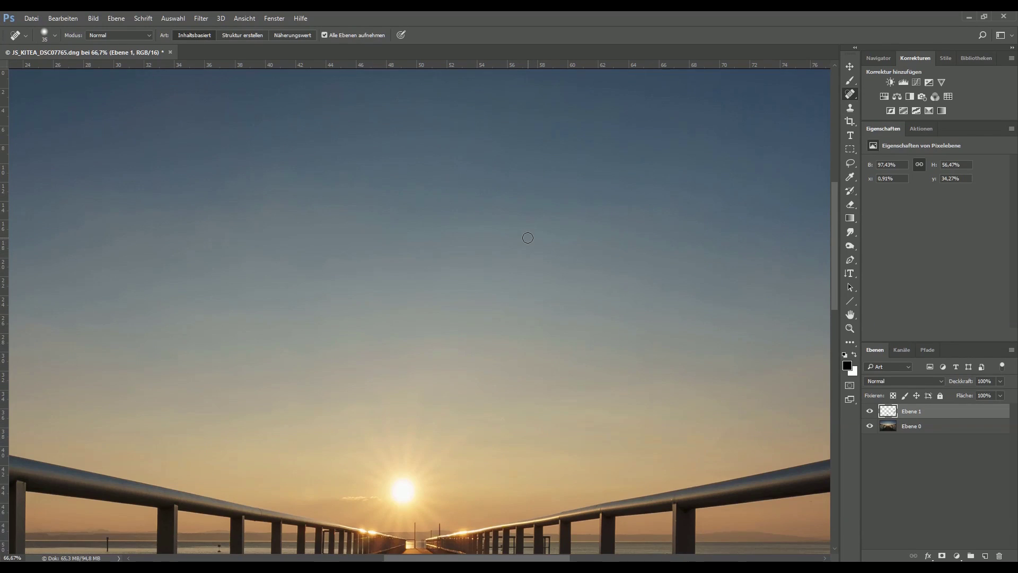
scroll(528, 236, up, 1)
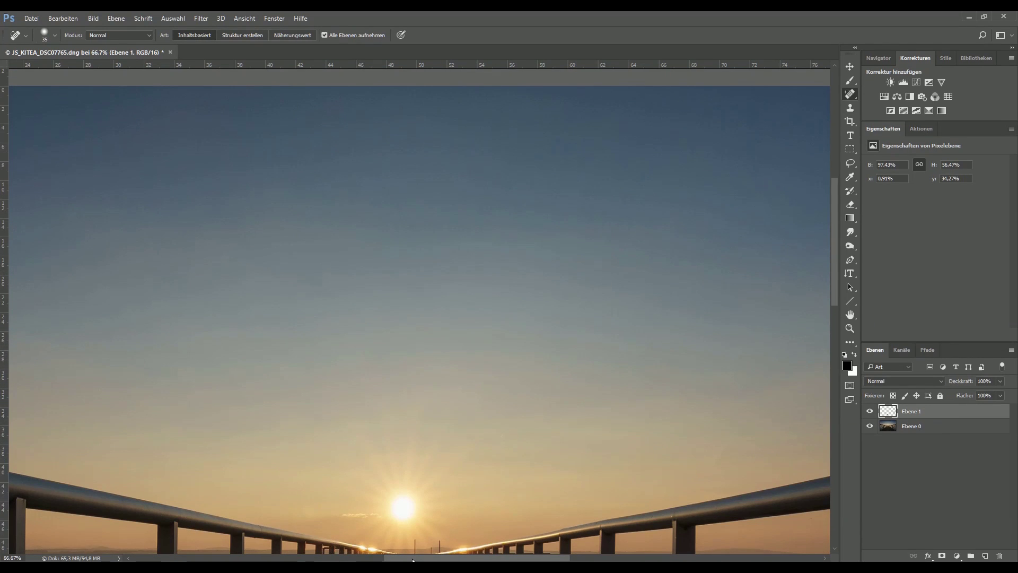
- Paint out the long contrail streaks in the upper right sky with a larger brush, then zoom out
drag(413, 559, 507, 559)
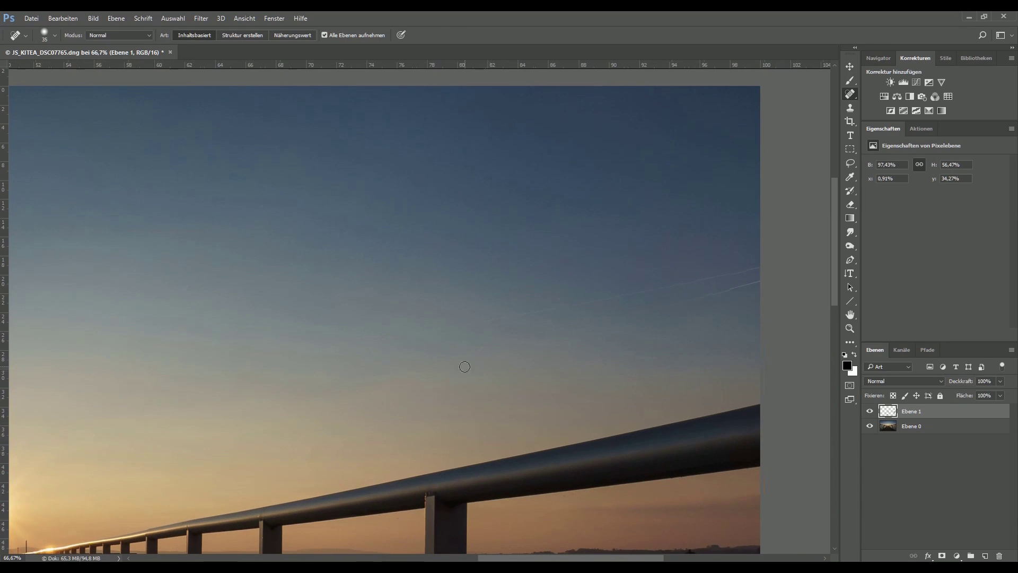
mouse_move(372, 338)
mouse_down()
mouse_move(758, 265)
mouse_move(628, 305)
mouse_move(730, 290)
mouse_up()
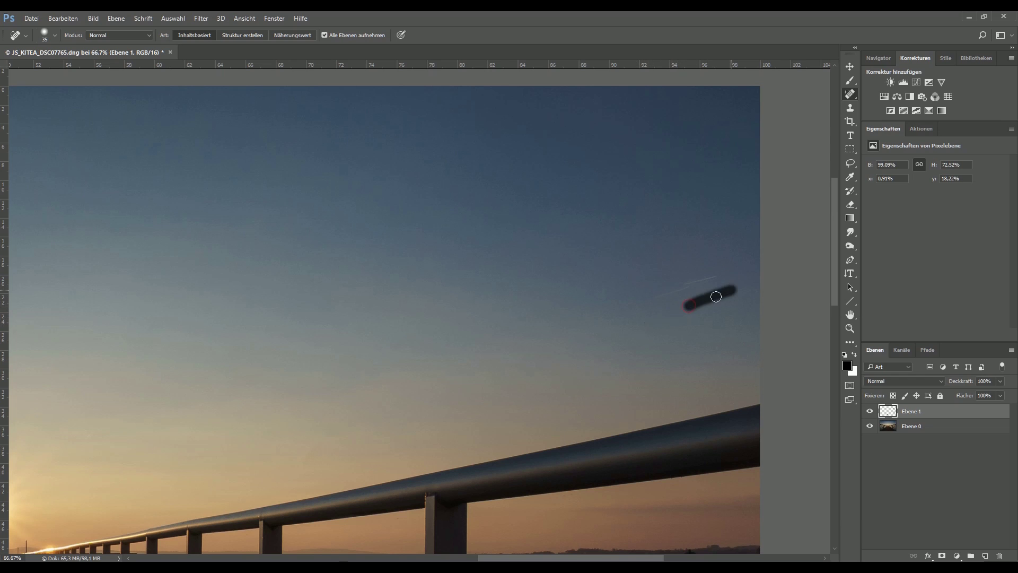
key(bracketright)
key(bracketright)
key(bracketright)
mouse_move(644, 297)
mouse_down()
mouse_move(727, 279)
mouse_move(733, 297)
mouse_up()
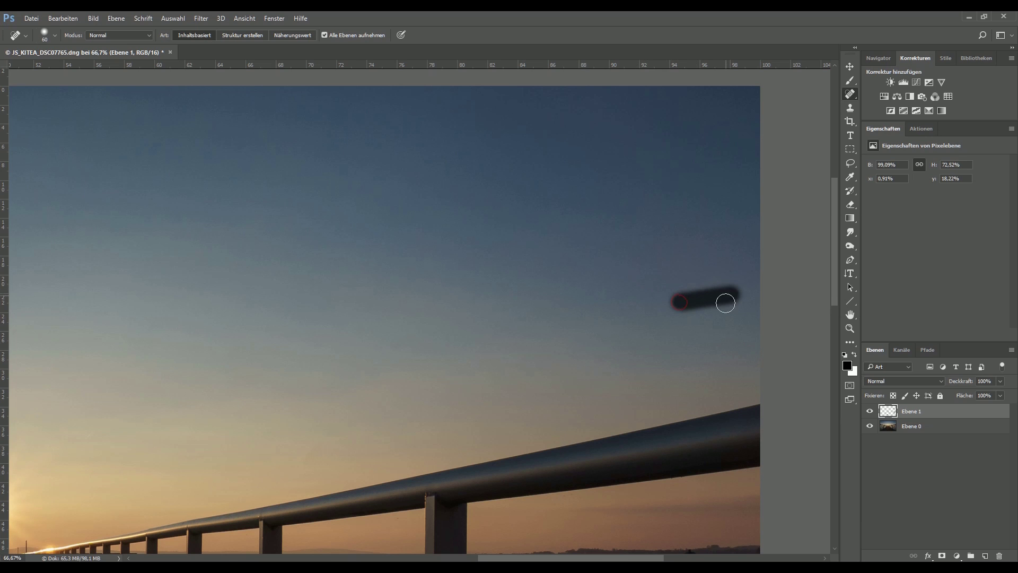
key(ctrl+minus)
key(ctrl+minus)
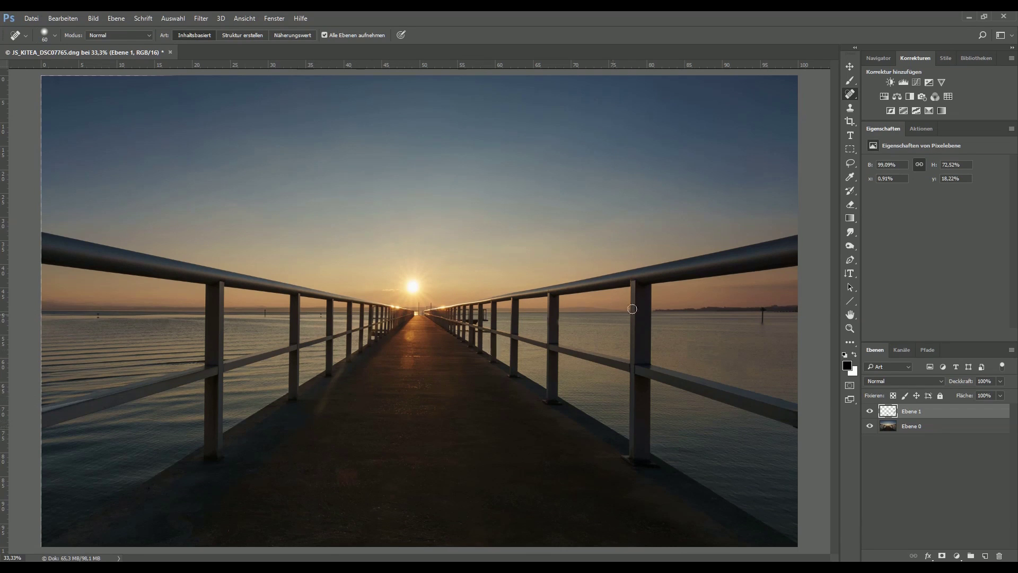
- Spot-heal the dark blemish on the pier walkway on Ebene 1, then return to the Move tool
click(850, 108)
key(bracketright)
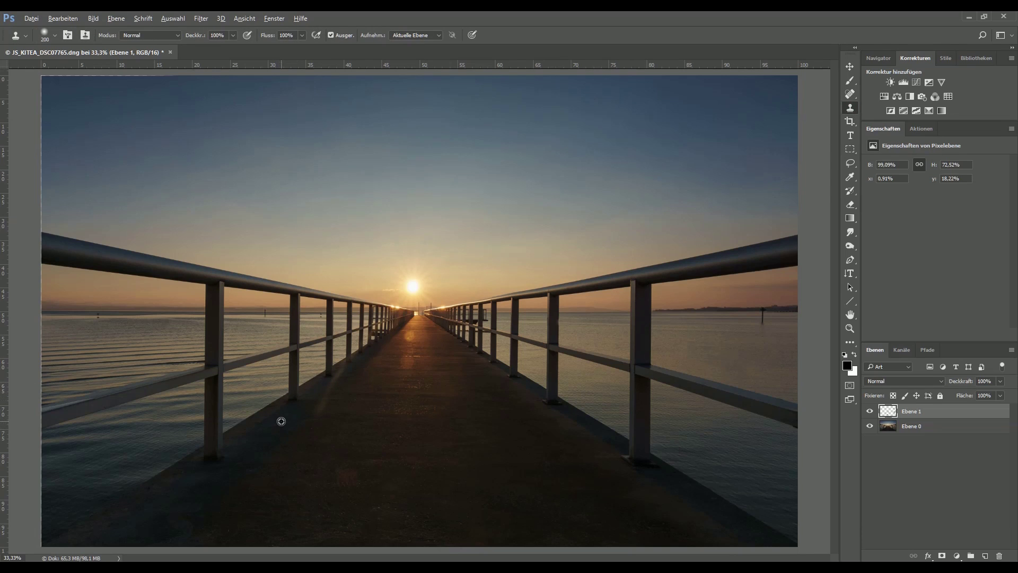
key(alt+bracketleft)
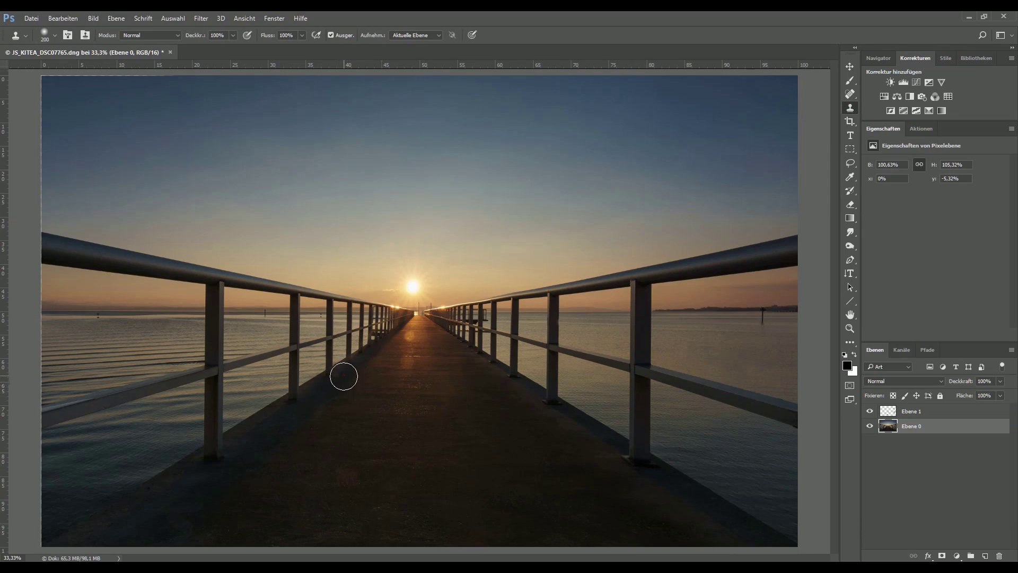
key(j)
key(alt+bracketright)
drag(343, 392, 318, 411)
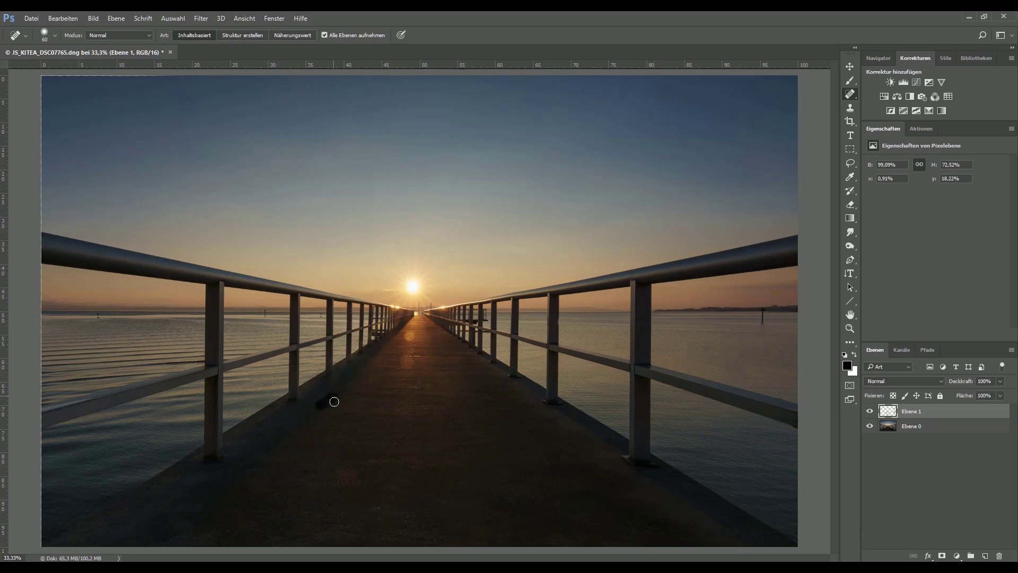
key(bracketleft)
key(bracketleft)
key(v)
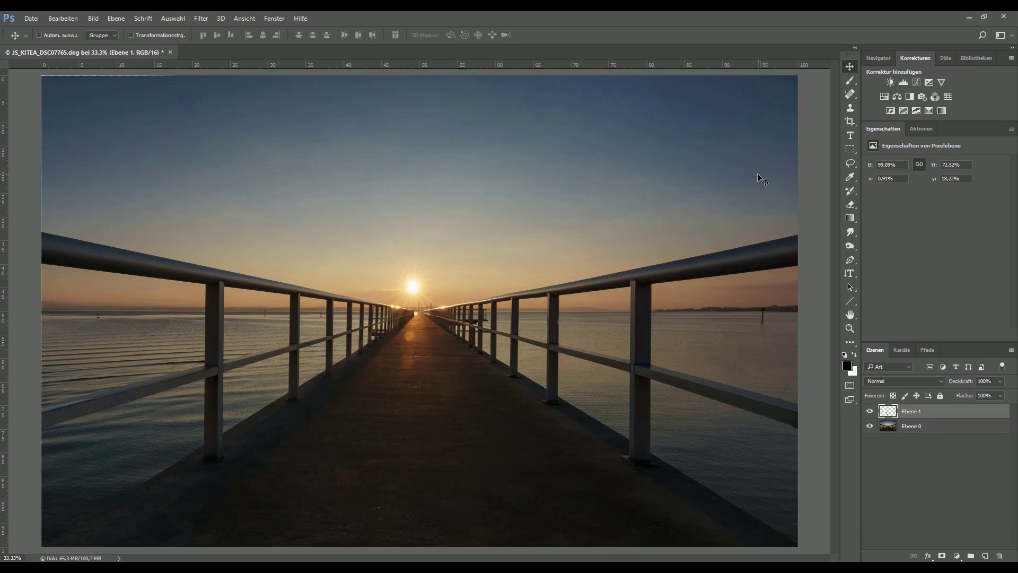
- Show the guides, remove the horizontal and right vertical guides, and reposition the left guide
key(ctrl+semicolon)
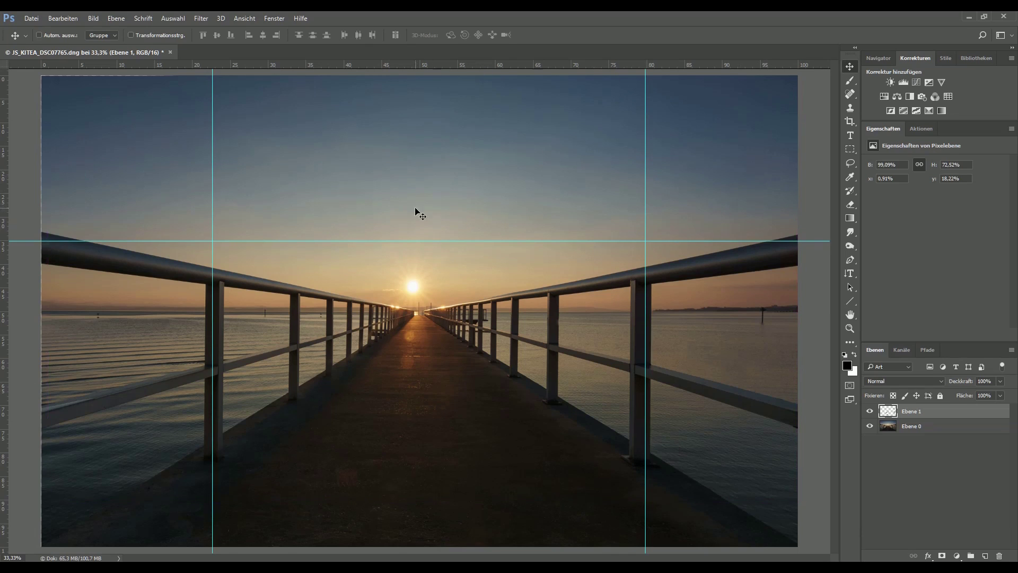
drag(291, 241, 291, 60)
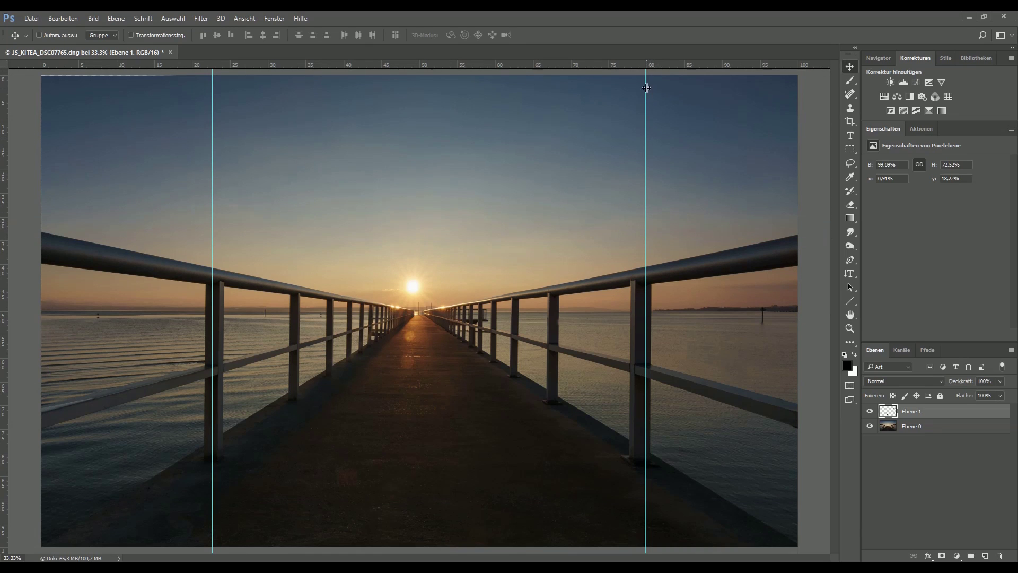
drag(645, 91, 694, 63)
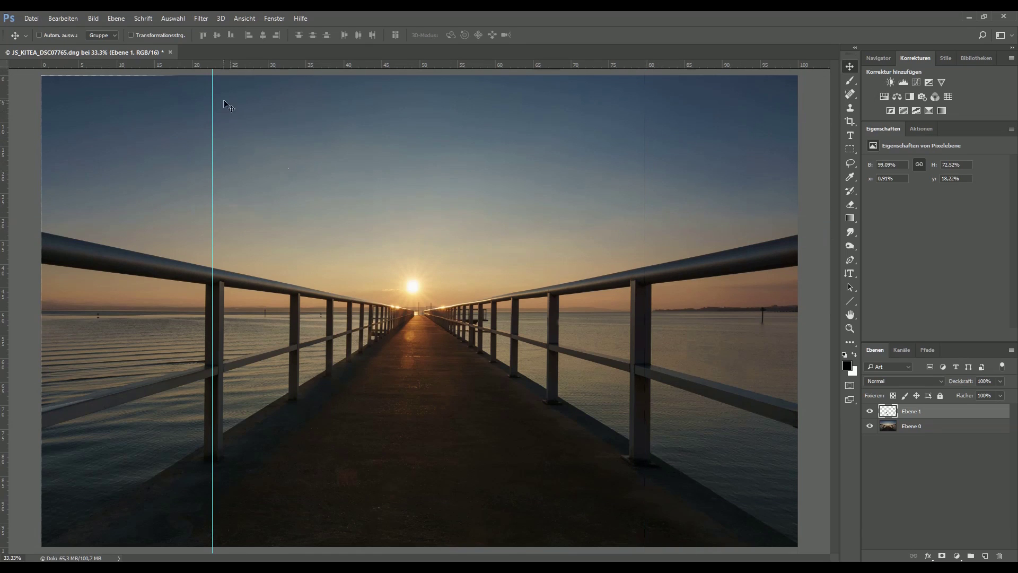
mouse_move(213, 80)
mouse_down()
mouse_move(319, 97)
mouse_move(420, 96)
mouse_up()
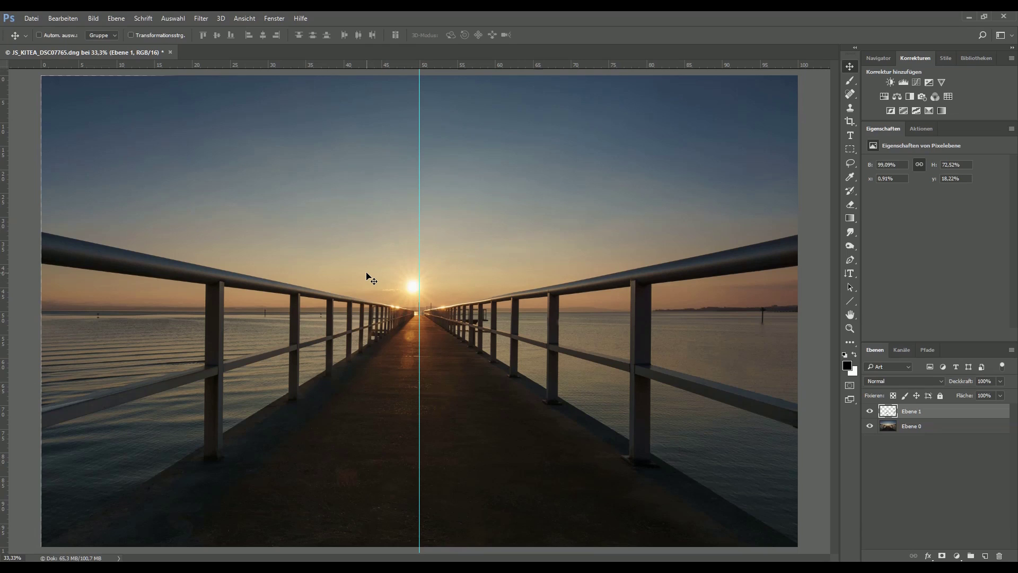
- Set the Lasso to Add to Selection, select Ebene 1, and stamp visible layers into Ebene 2
click(850, 163)
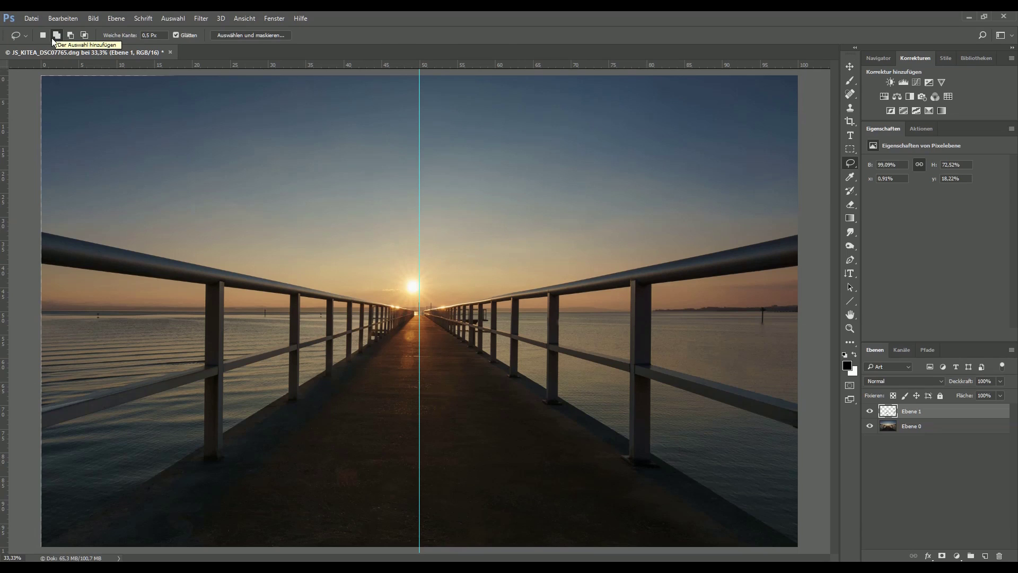
click(53, 36)
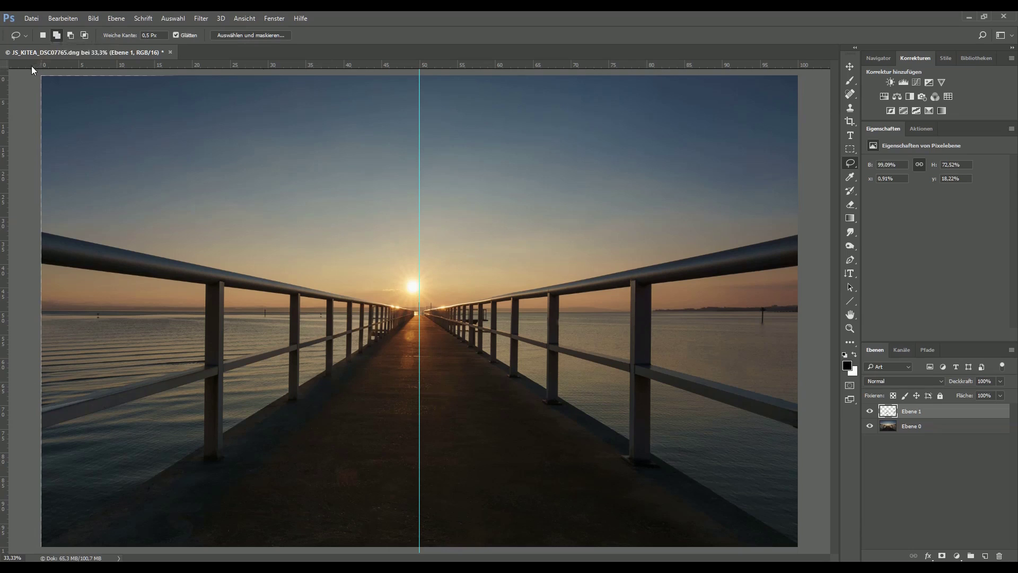
click(55, 36)
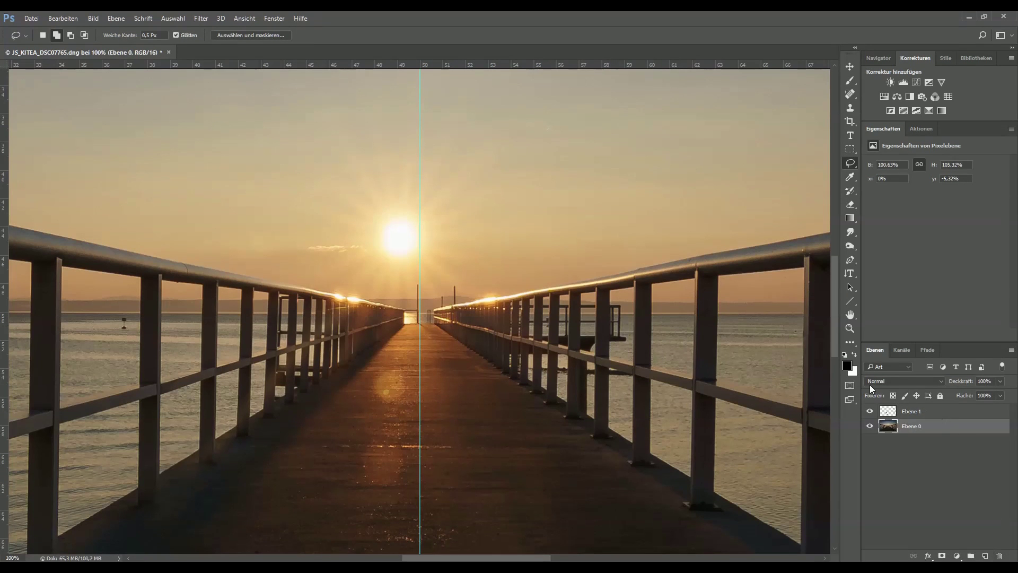
click(896, 410)
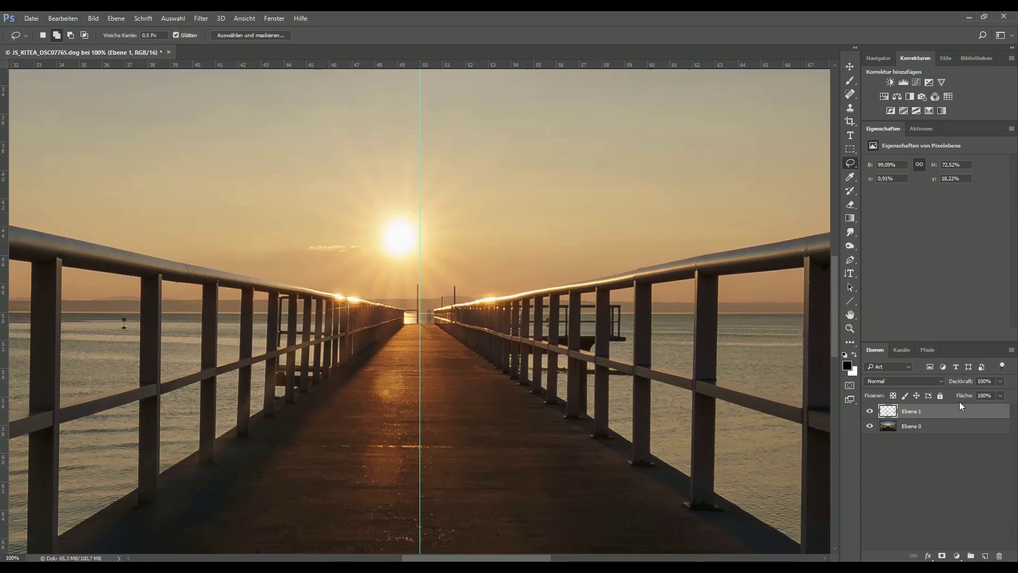
key(ctrl+shift+alt+e)
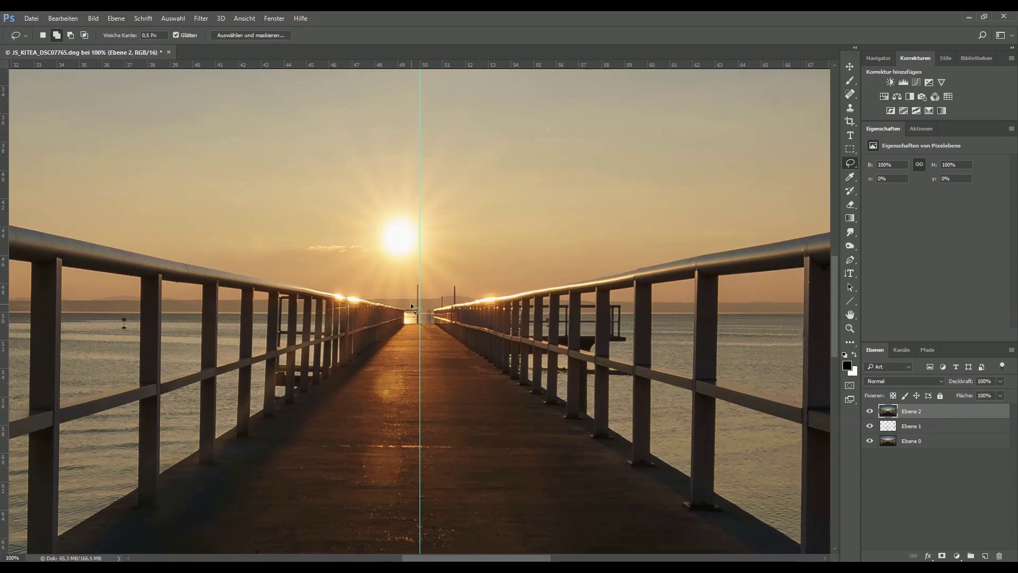
- Lasso the sun and sky above it and copy them to a new layer via Ebene durch Kopieren
mouse_move(410, 303)
mouse_down()
mouse_move(403, 285)
mouse_move(258, 211)
mouse_up()
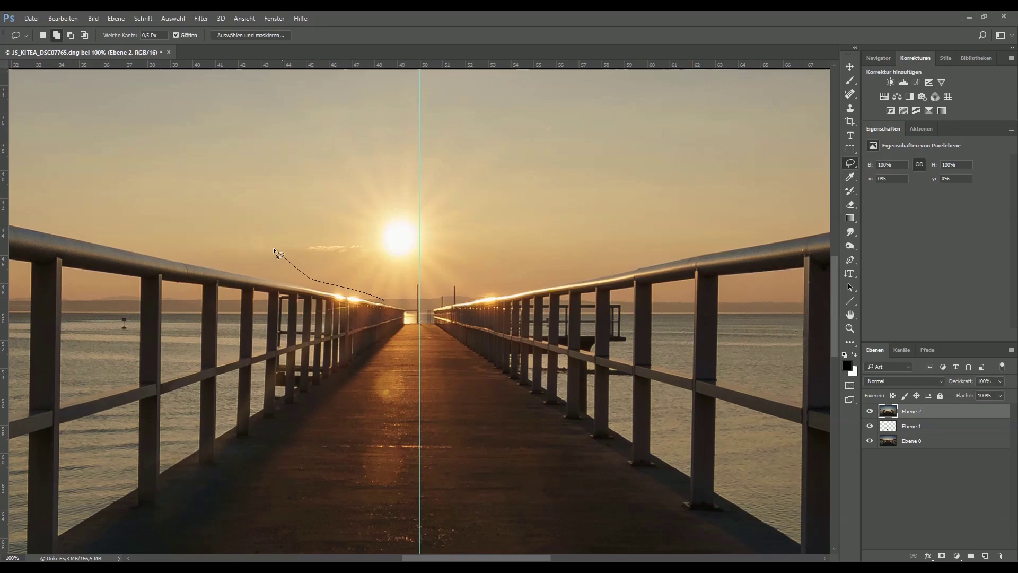
mouse_move(272, 161)
mouse_down()
mouse_move(474, 146)
mouse_move(490, 183)
mouse_move(441, 308)
mouse_move(395, 305)
mouse_up()
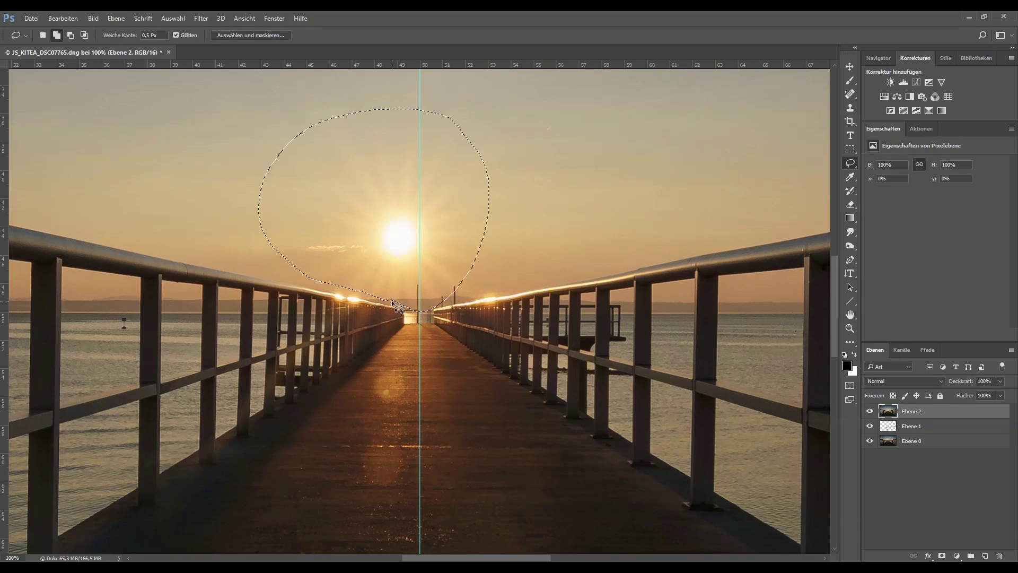
right_click(462, 227)
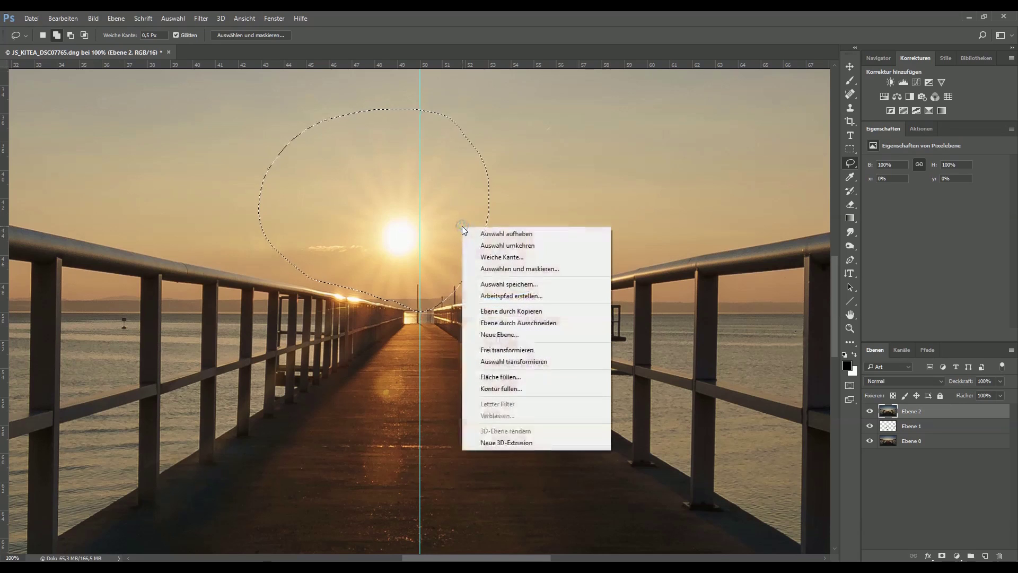
click(506, 309)
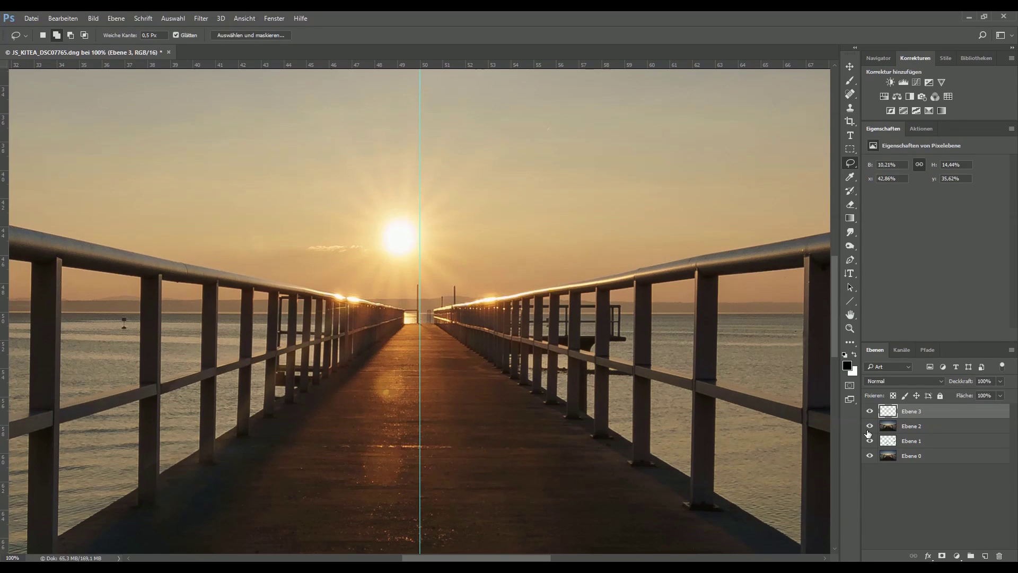
- Nudge the Ebene 3 sun copy three pixels left onto the vertical centre line
drag(868, 431, 869, 459)
click(870, 440)
key(ctrl+t)
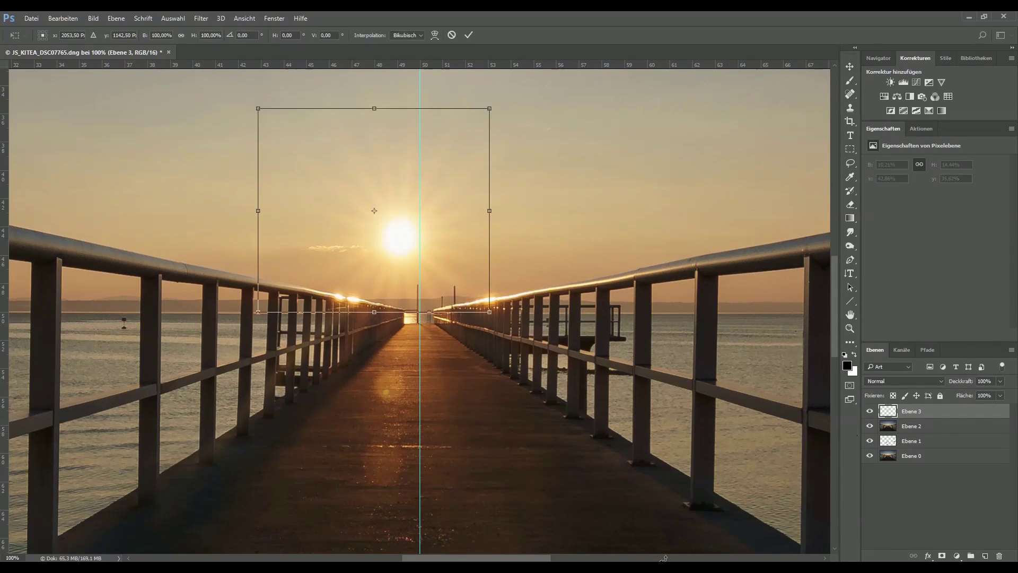
key(Left)
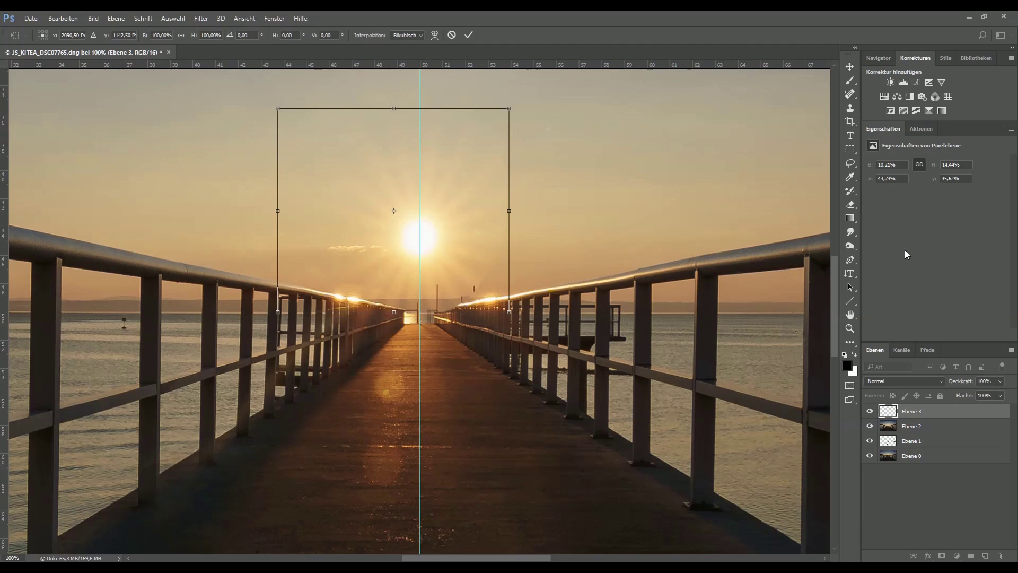
key(Left)
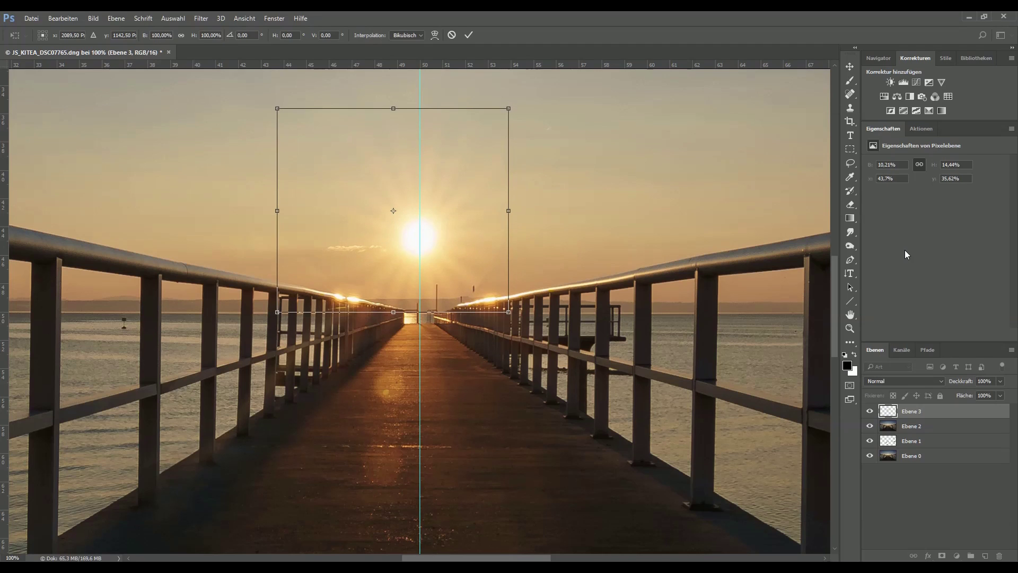
key(Left)
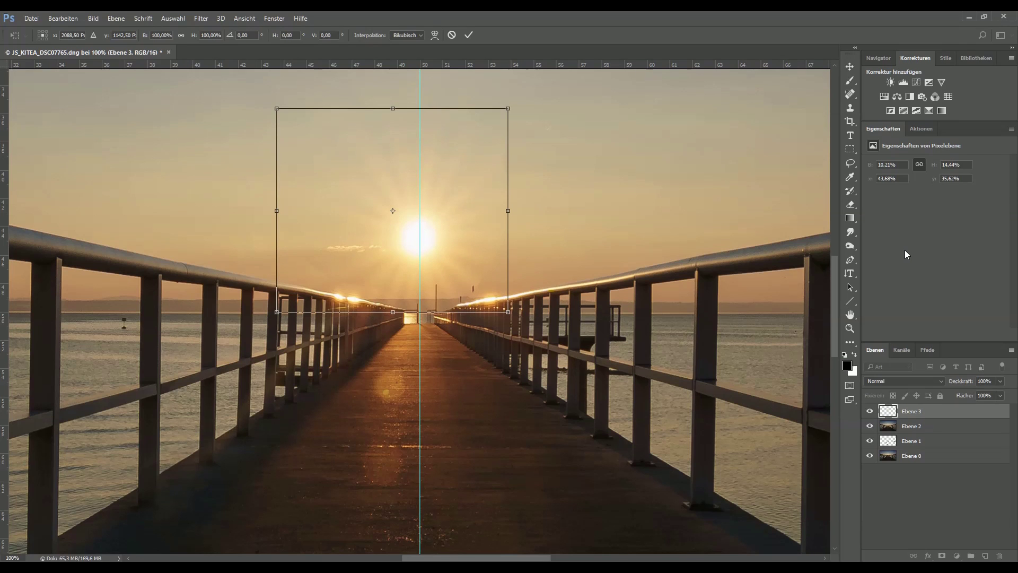
key(l)
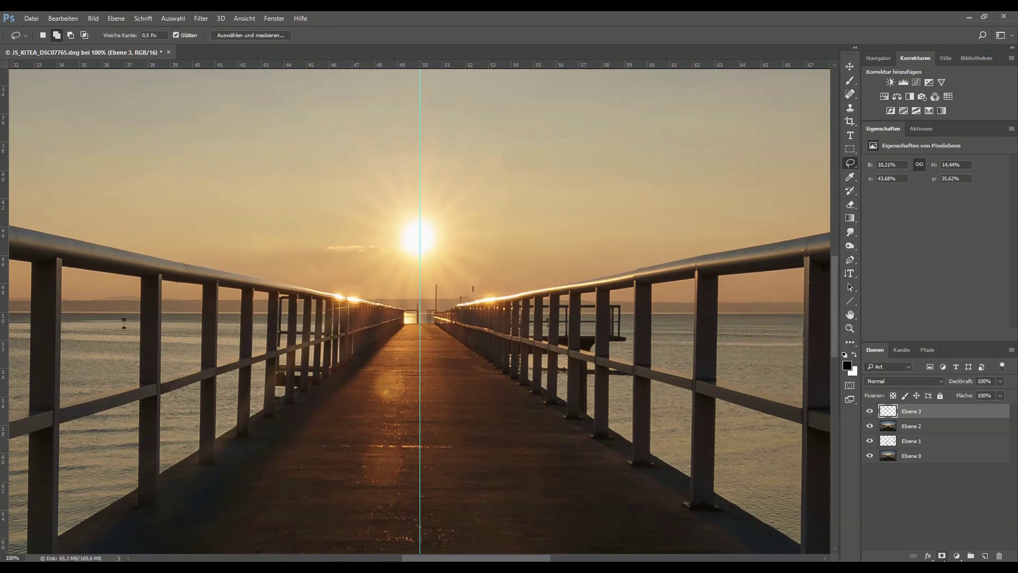
- Add a layer mask to Ebene 3 and set up a smaller black brush
click(942, 556)
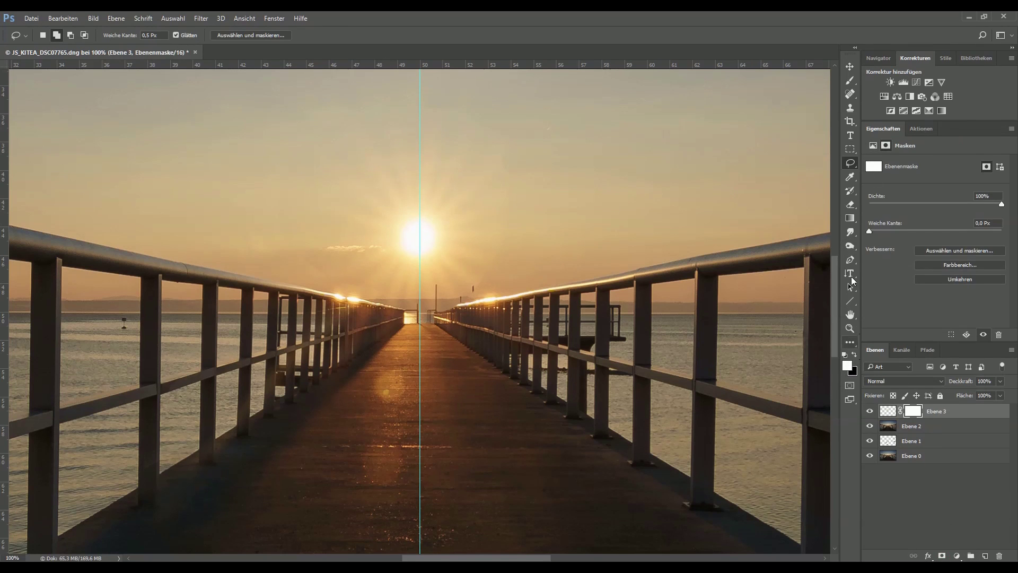
click(850, 80)
key(x)
key(bracketleft)
key(bracketleft)
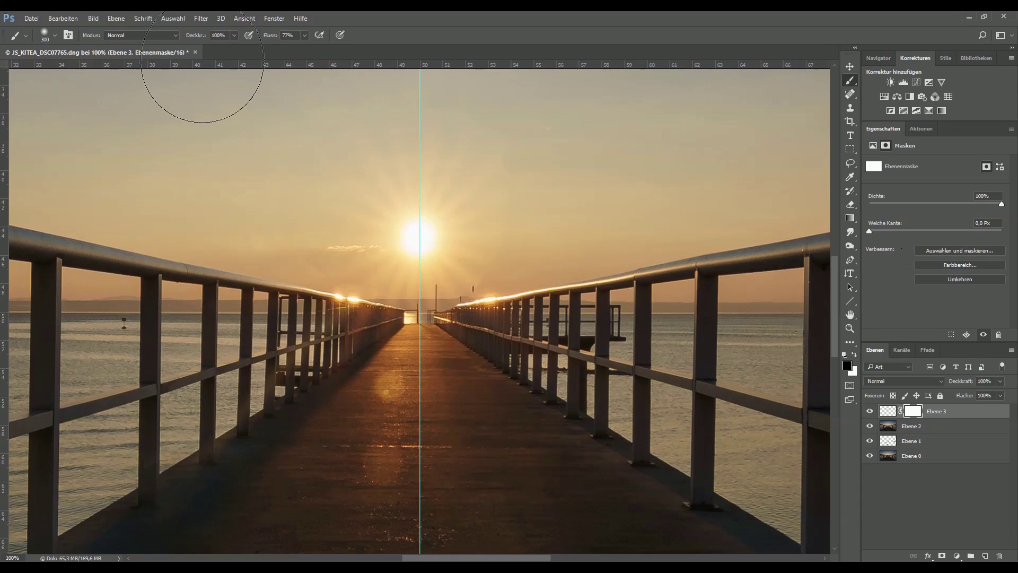
key(bracketleft)
key(bracketleft)
key(bracketleft)
key(bracketleft)
key(bracketleft)
key(bracketleft)
key(bracketleft)
key(bracketleft)
key(bracketleft)
key(bracketleft)
key(bracketleft)
- Zoom out and make the merged layer Ebene 2 active
key(ctrl+minus)
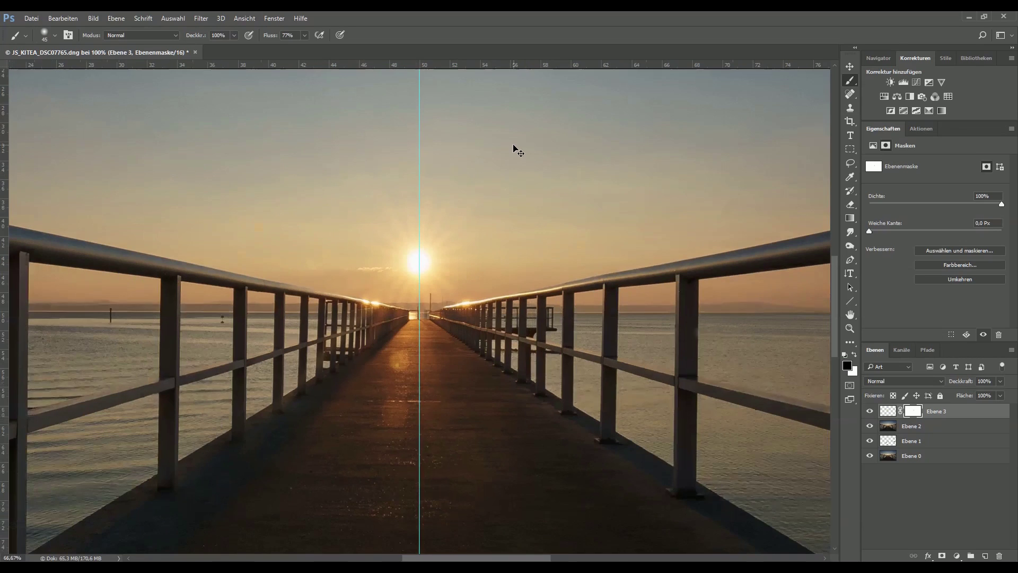
key(ctrl+minus)
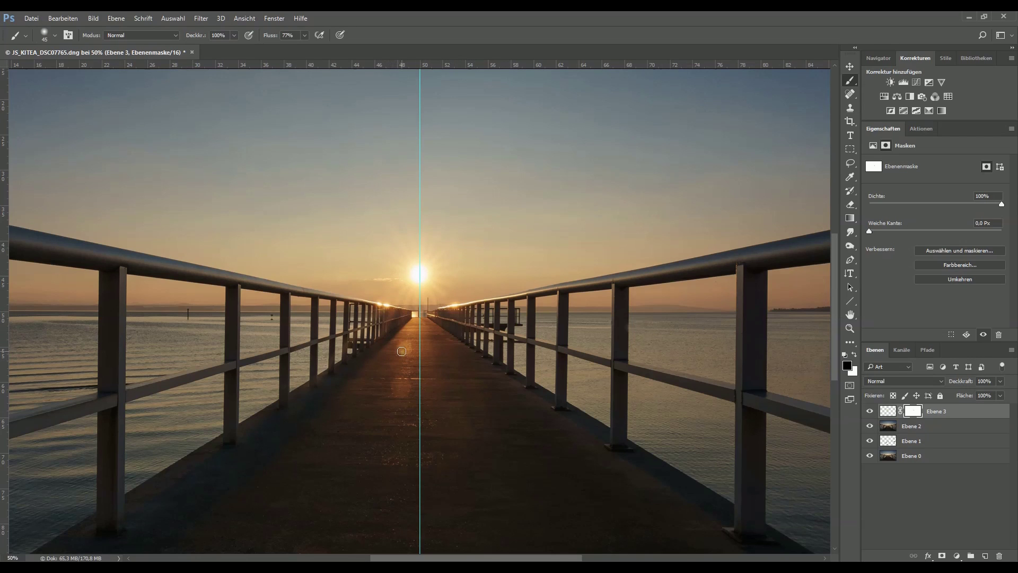
click(895, 430)
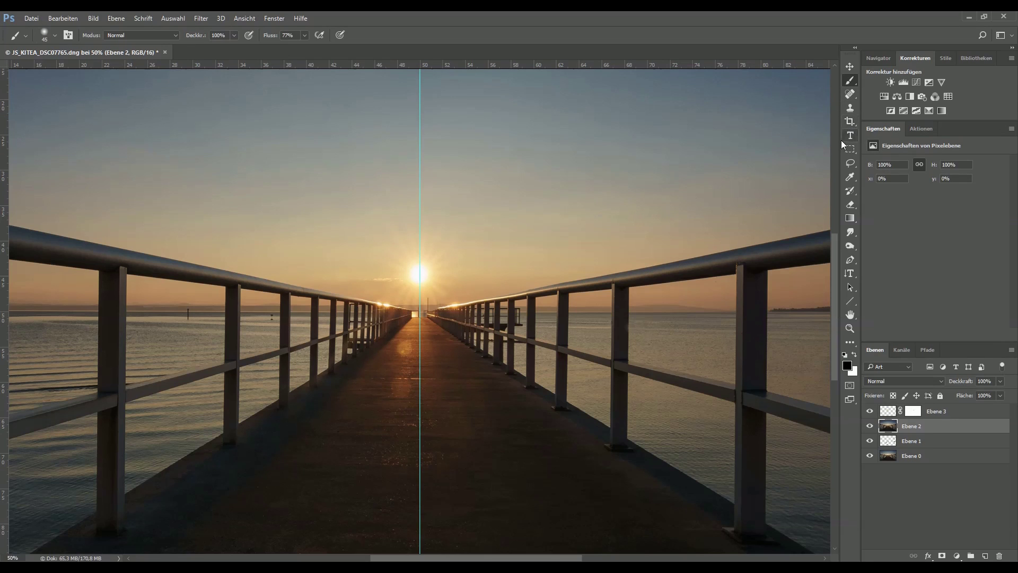
- Lasso the glow spots on the pier walkway and copy them to a new layer, Ebene 4
click(844, 163)
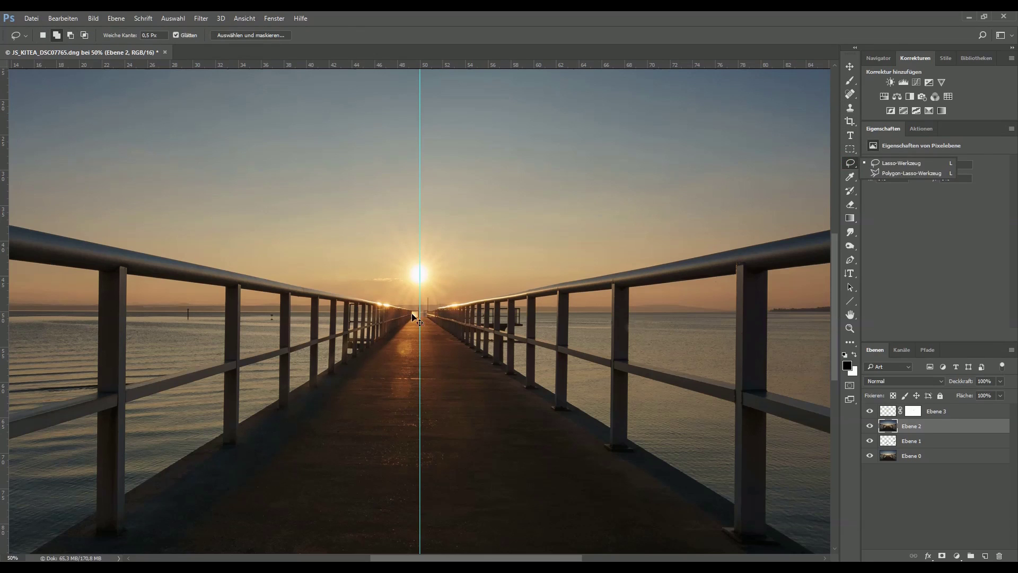
click(362, 317)
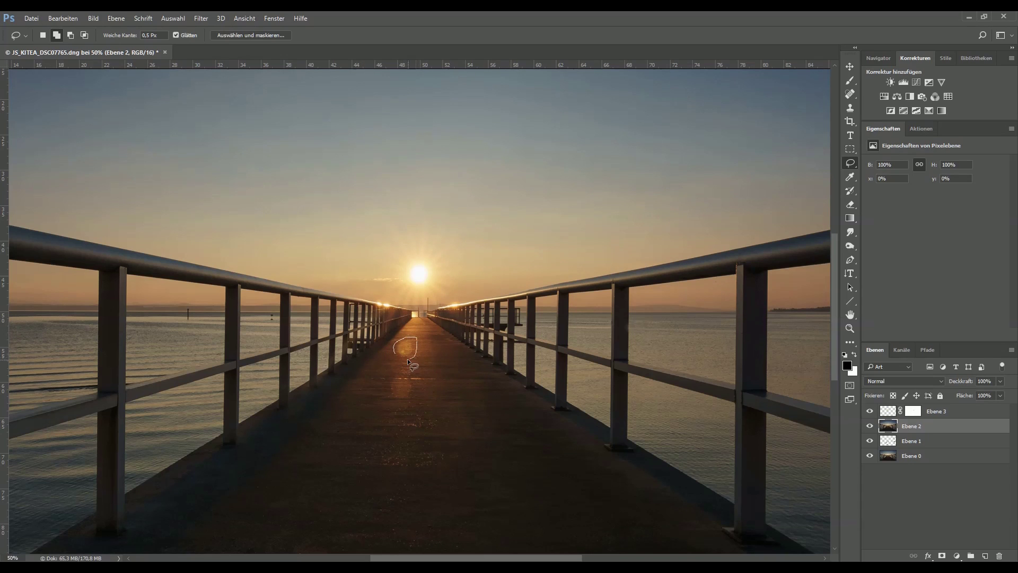
mouse_move(403, 363)
mouse_down()
mouse_move(415, 384)
mouse_move(391, 395)
mouse_up()
right_click(408, 388)
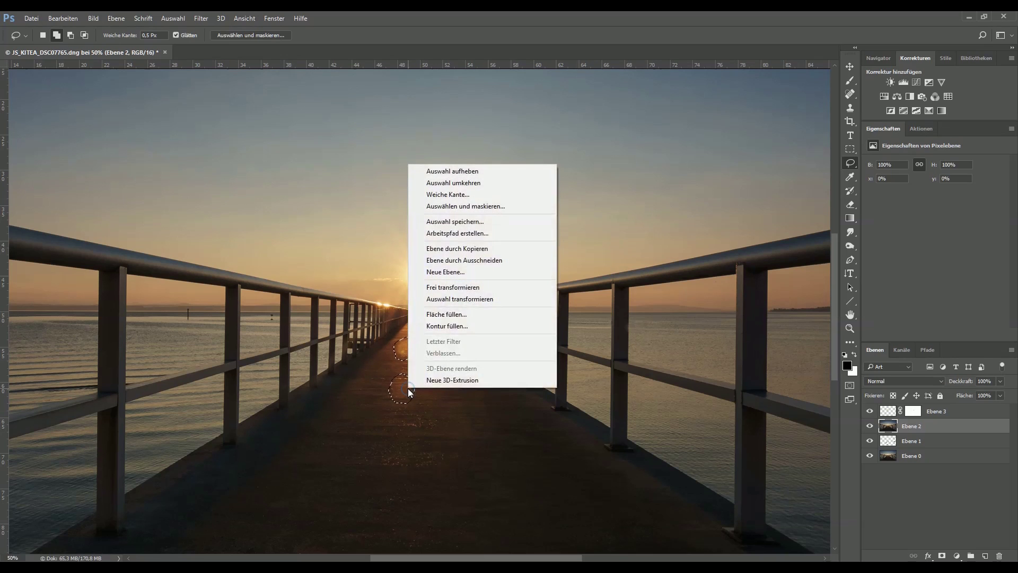
click(459, 250)
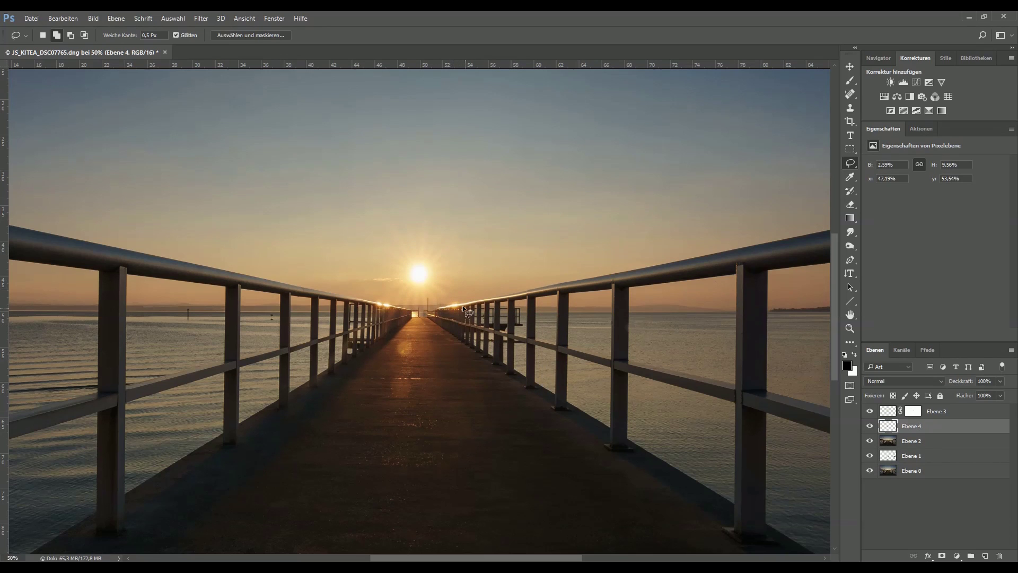
- Clone pier texture over the glow on Ebene 2, comparing against the Ebene 4 copy
click(881, 439)
click(850, 107)
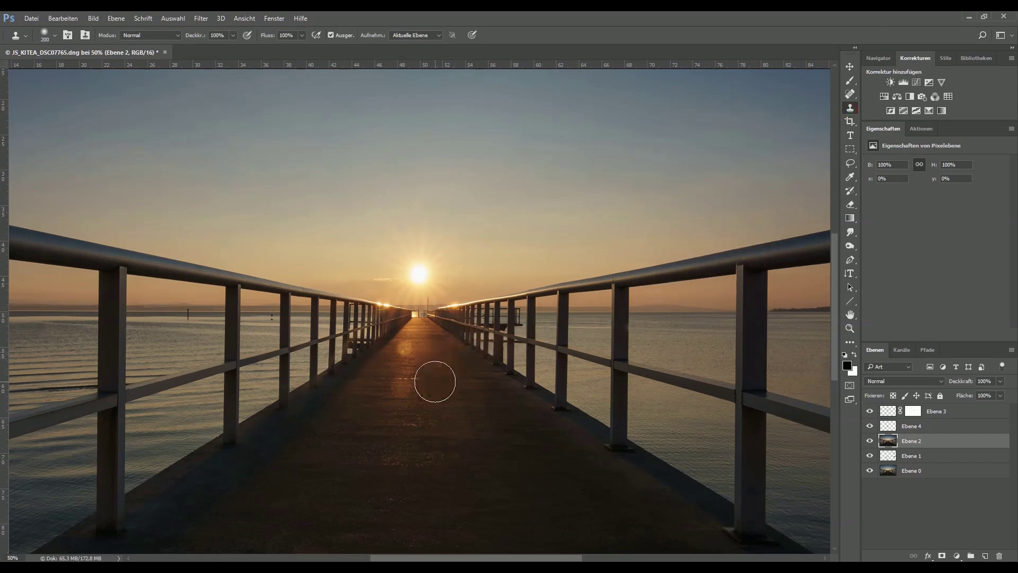
alt+click(446, 379)
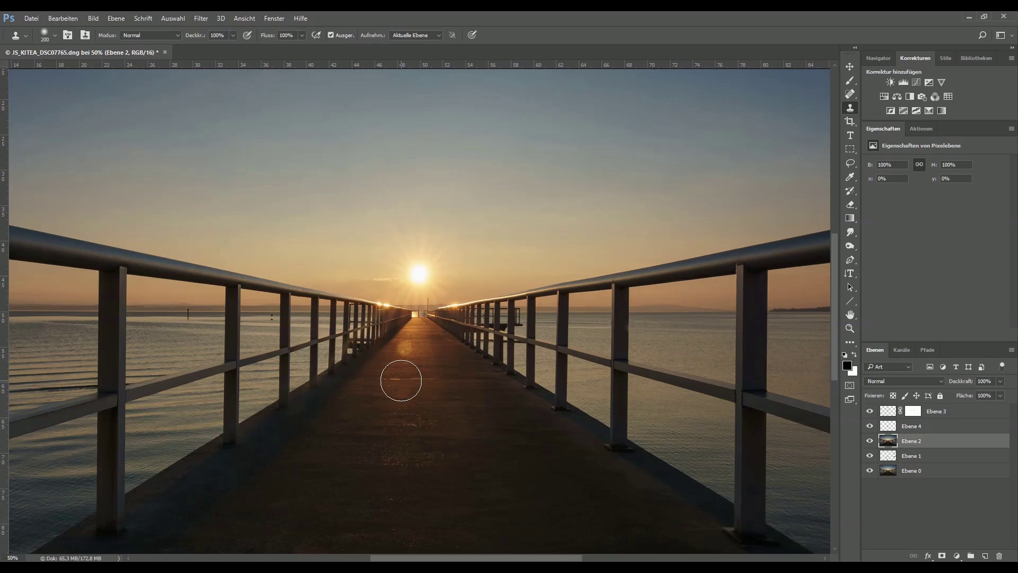
click(402, 382)
click(870, 426)
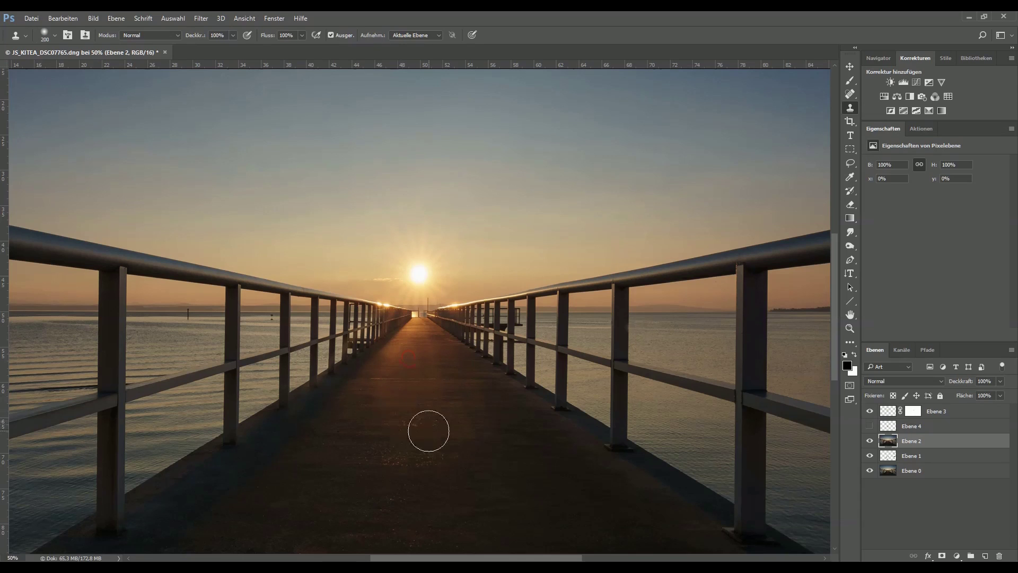
click(870, 426)
- Cancel a stray transform, then shift Ebene 4's glow patch right toward the centre line
key(ctrl+t)
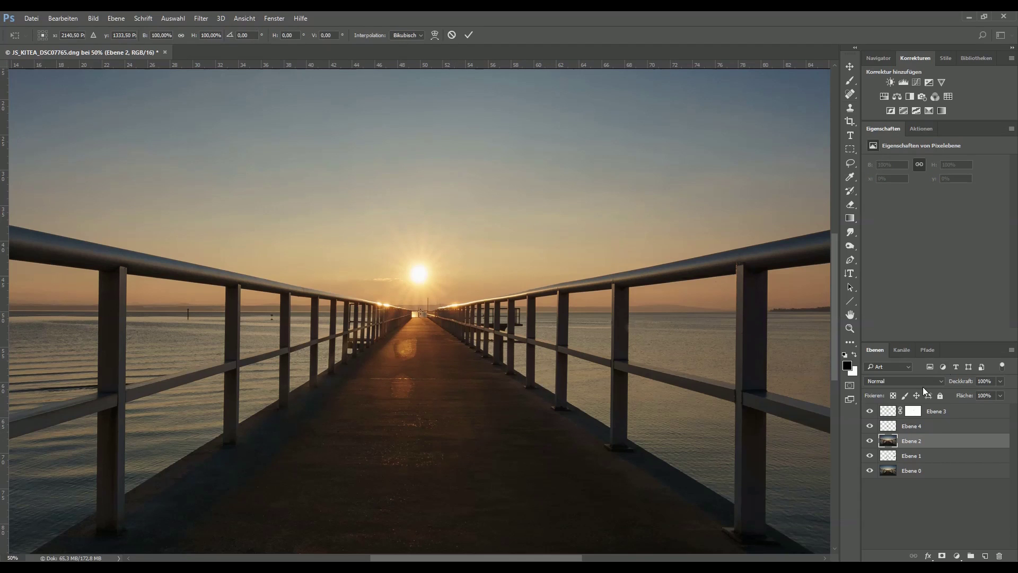
click(452, 35)
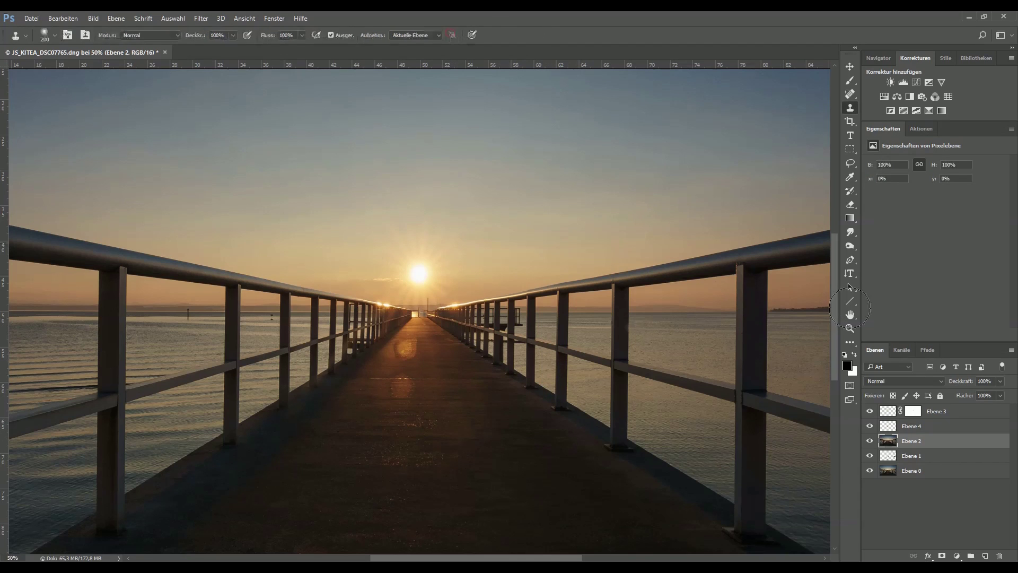
click(923, 428)
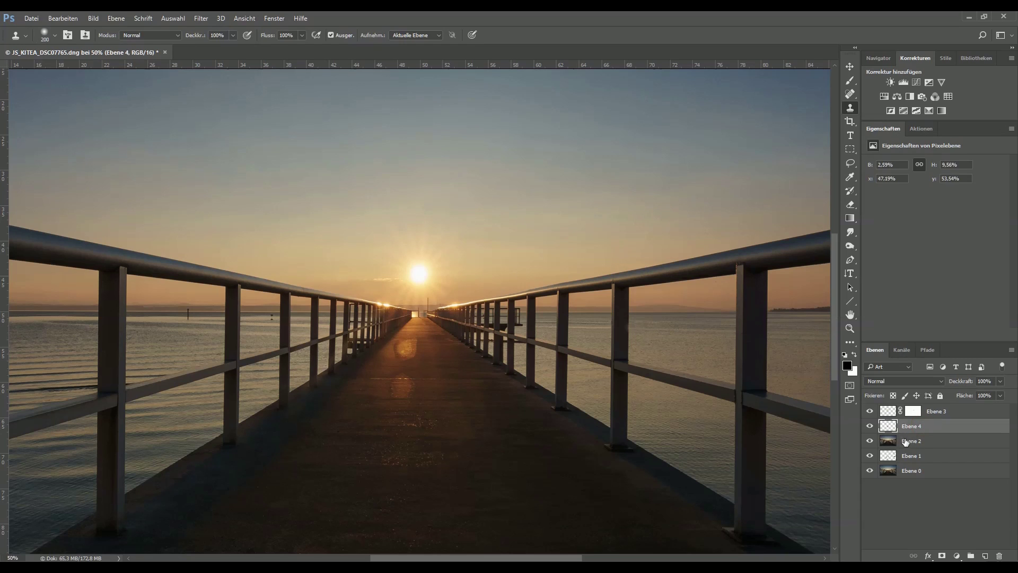
key(ctrl+t)
key(Right)
key(Right)
key(Right)
key(Right)
key(Right)
key(Right)
key(Right)
key(Right)
key(Right)
key(Right)
key(Right)
key(Right)
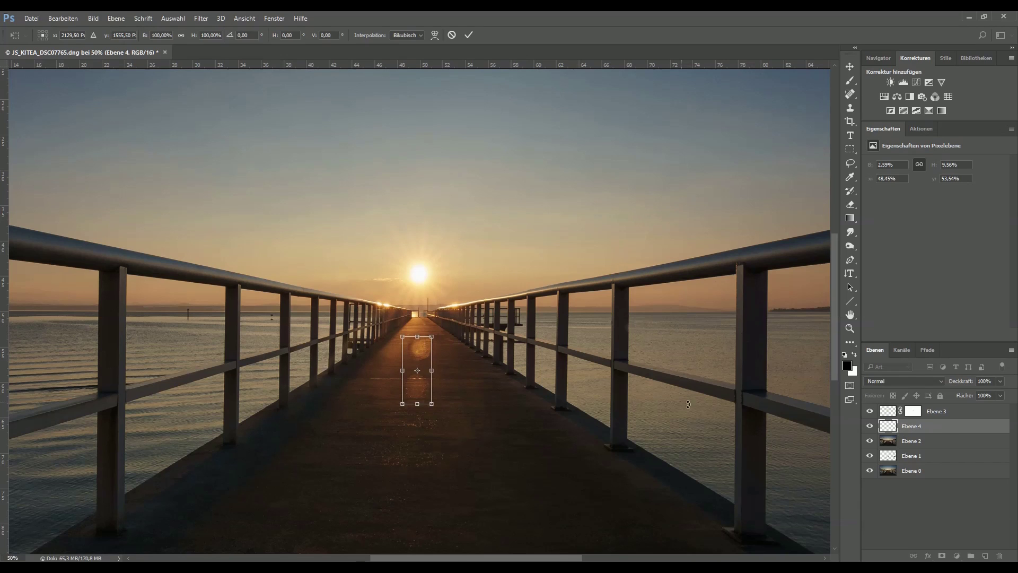
- Distort Ebene 4's glow patch to widen toward the bottom in perspective and commit it
right_click(427, 405)
click(455, 432)
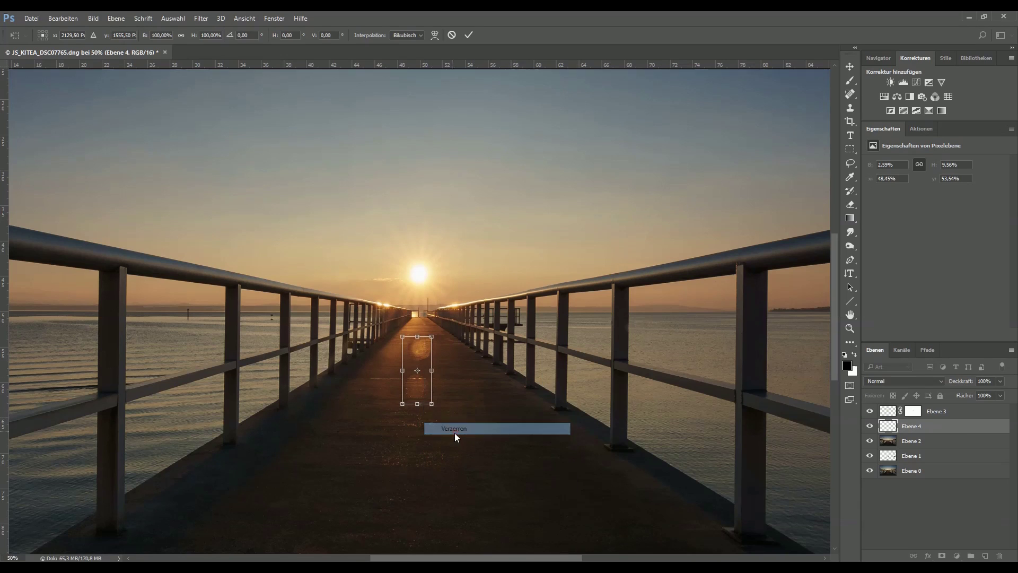
mouse_move(432, 405)
mouse_down()
mouse_move(443, 404)
mouse_move(424, 413)
mouse_up()
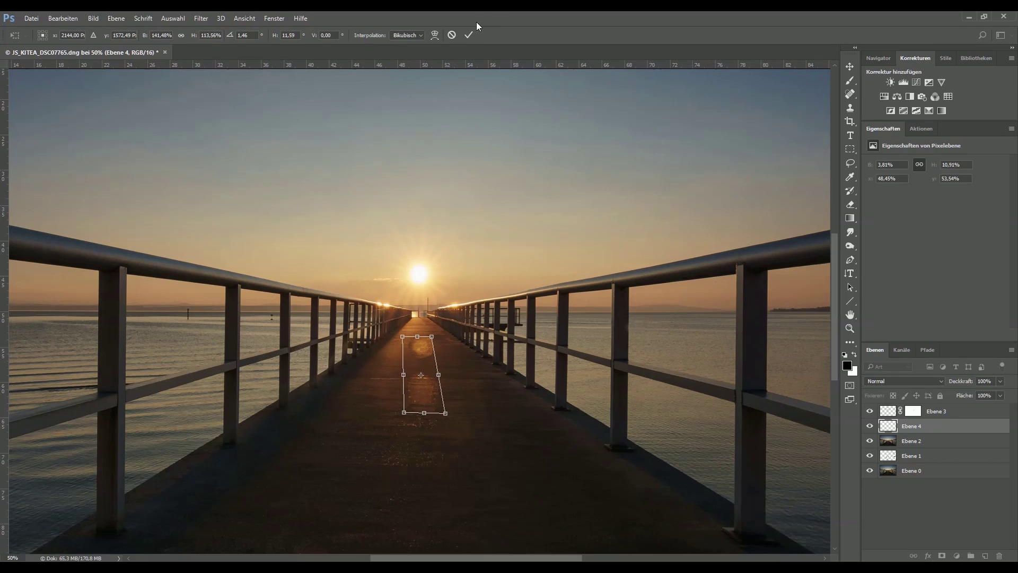
click(468, 35)
key(s)
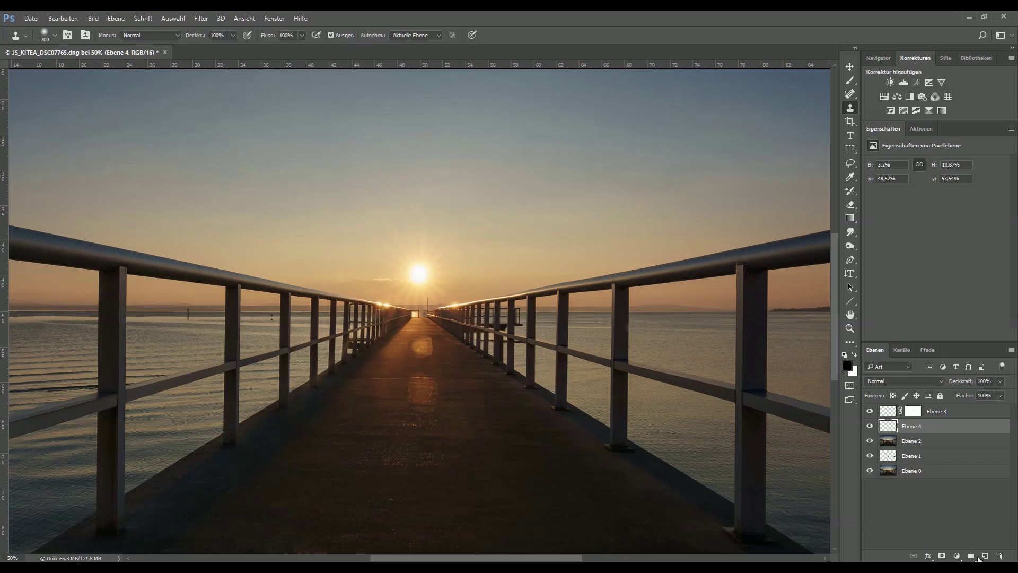
- Mask Ebene 4 and paint black dabs over the flare patch to blend the pier reflection
click(943, 555)
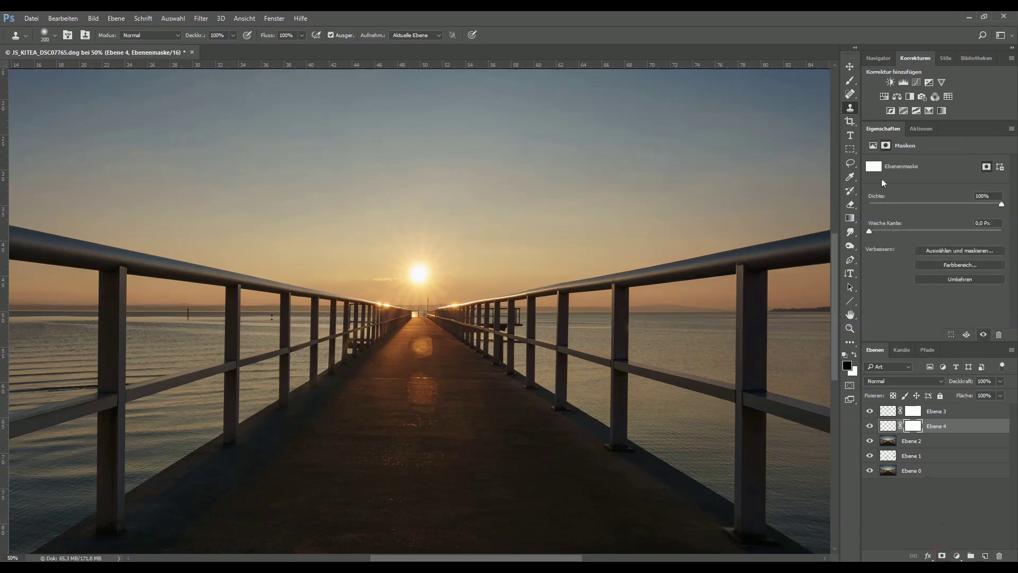
click(850, 80)
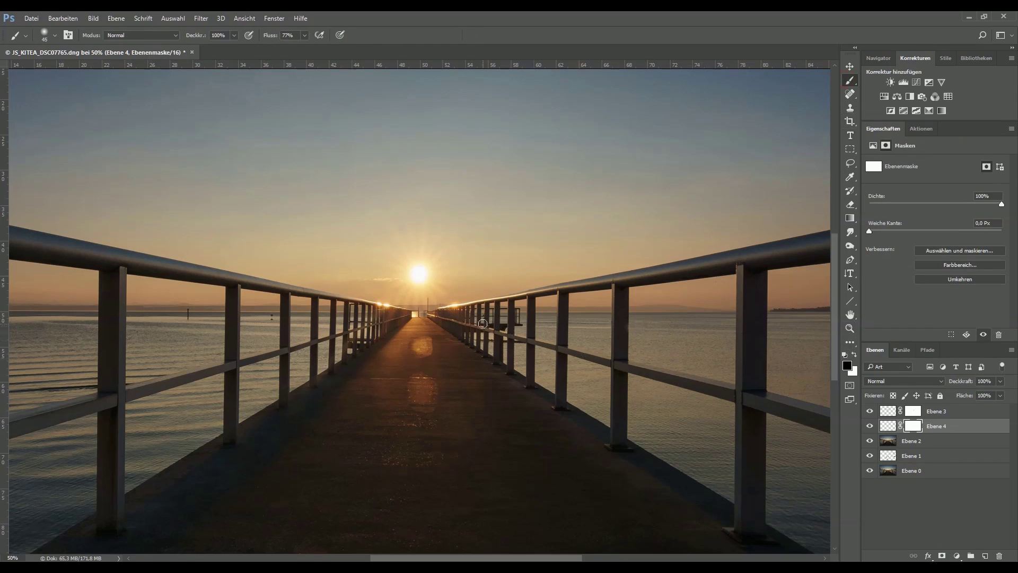
click(428, 345)
key(ctrl+minus)
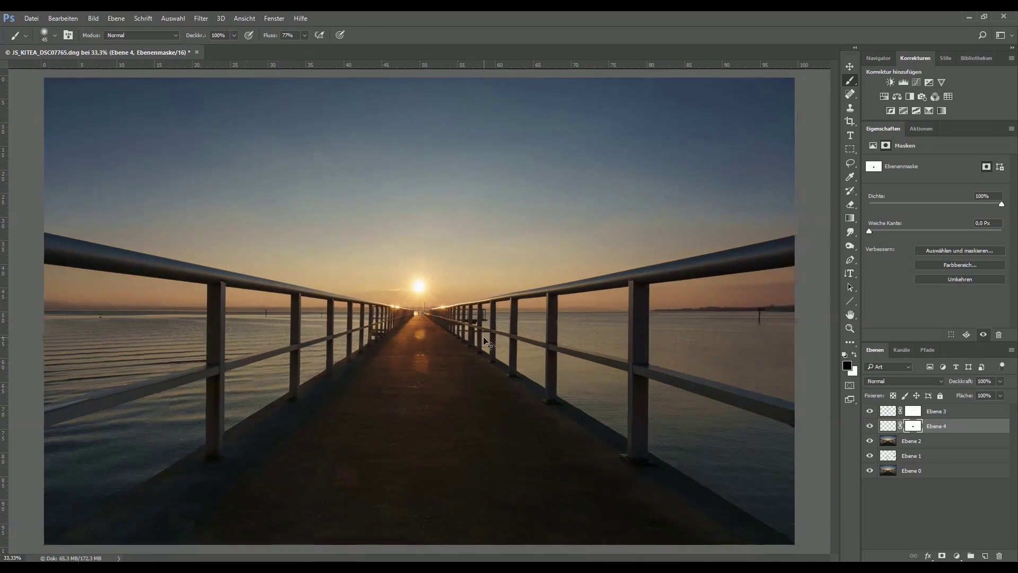
key(ctrl+minus)
key(ctrl+minus)
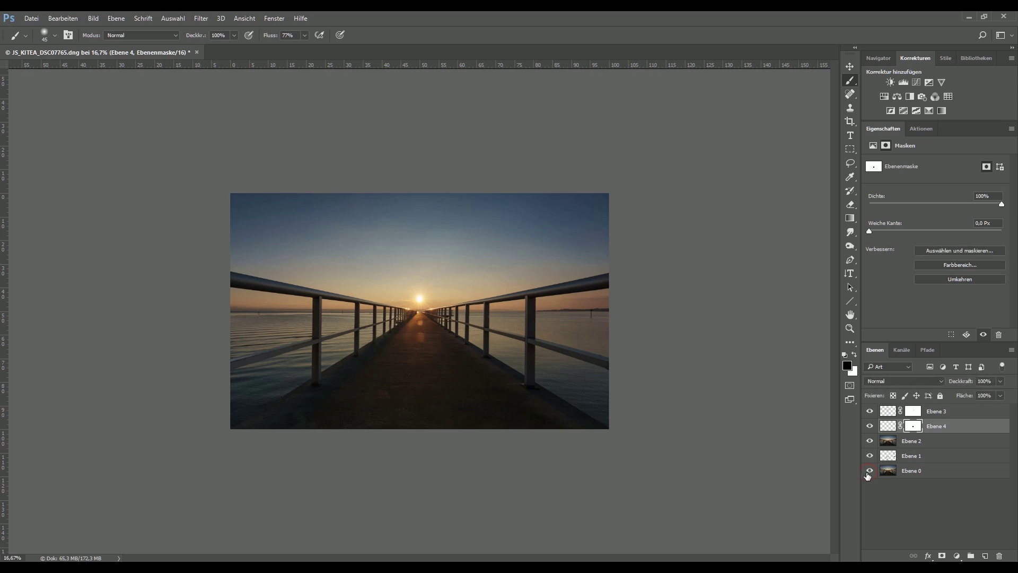
- Group Ebene 1–4 into Retusche and stamp all visible layers into Ebene 5 on top
click(971, 414)
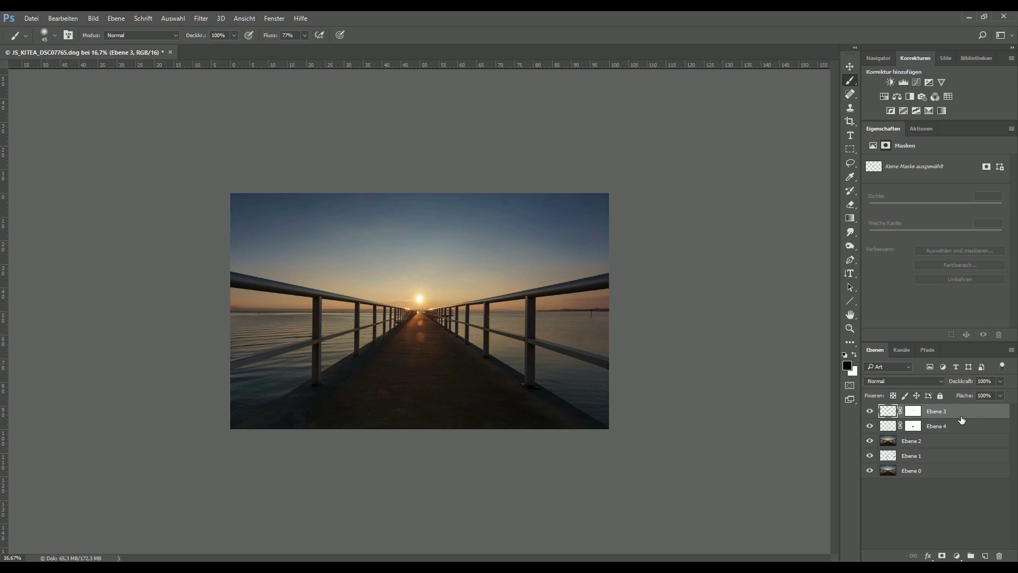
shift+click(933, 459)
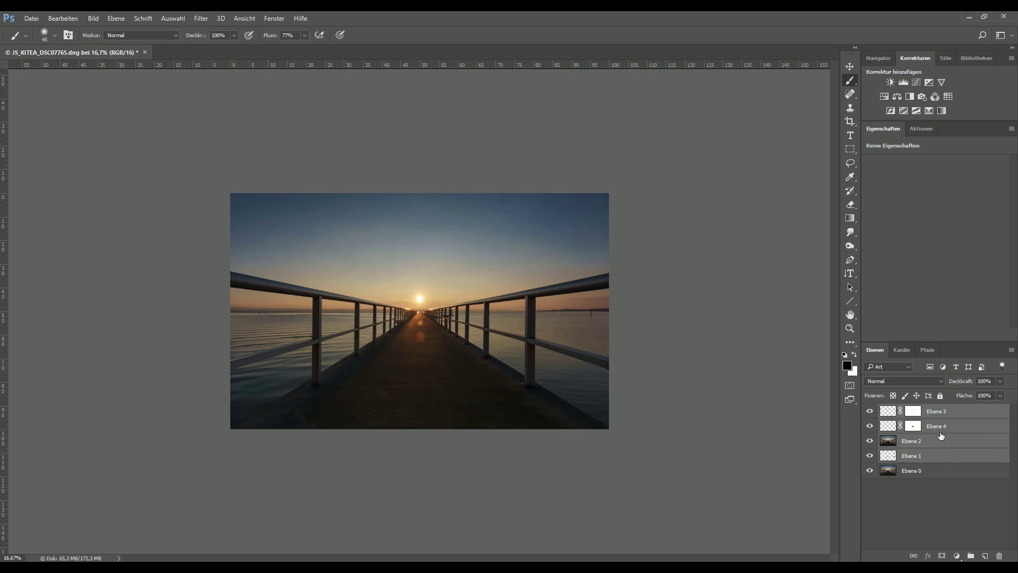
key(ctrl+g)
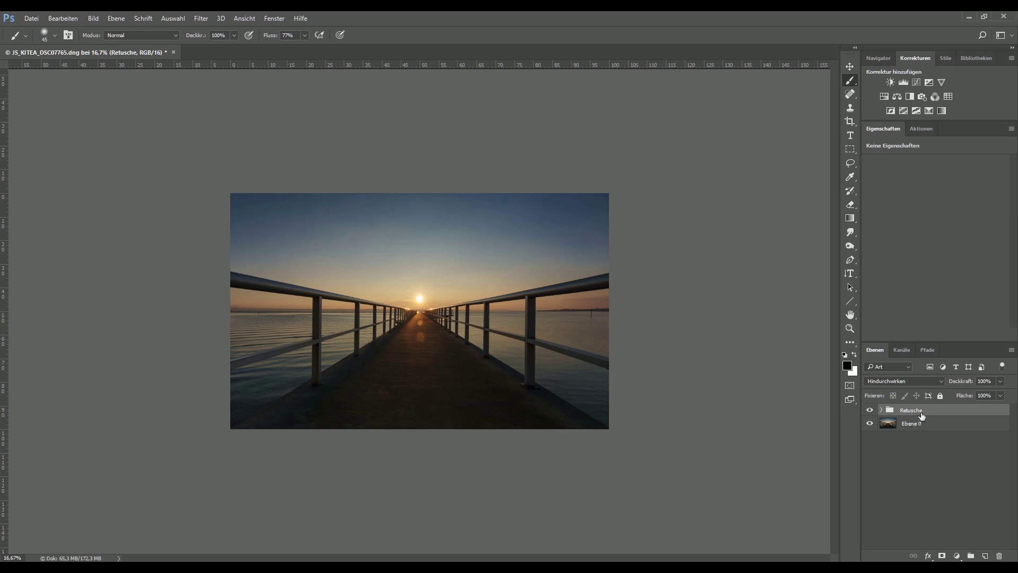
key(ctrl+shift+alt+e)
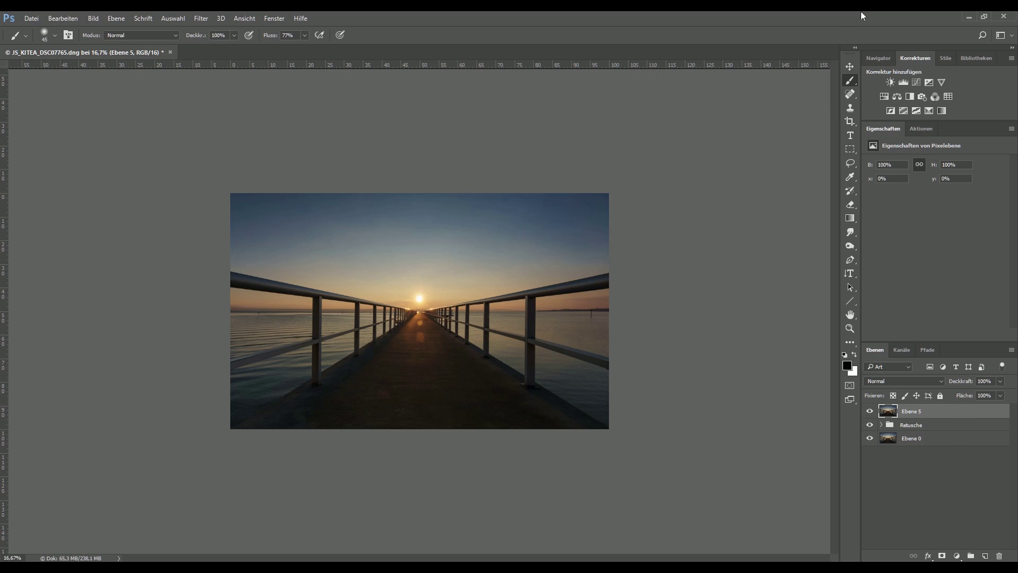
- Run the Luminanz Masken action and add a curves layer masked by the Lichter 2 selection
click(921, 135)
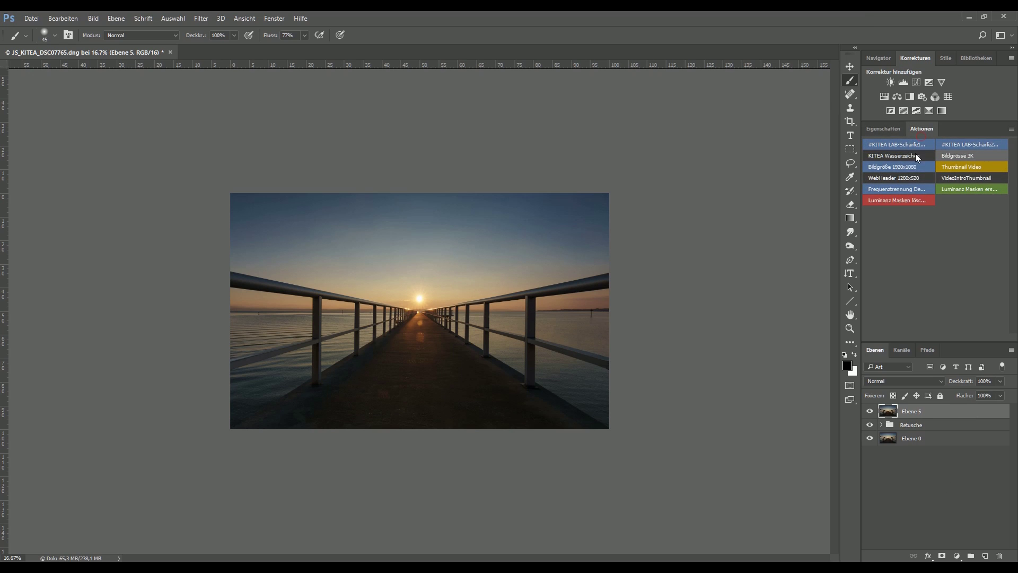
click(950, 189)
click(902, 351)
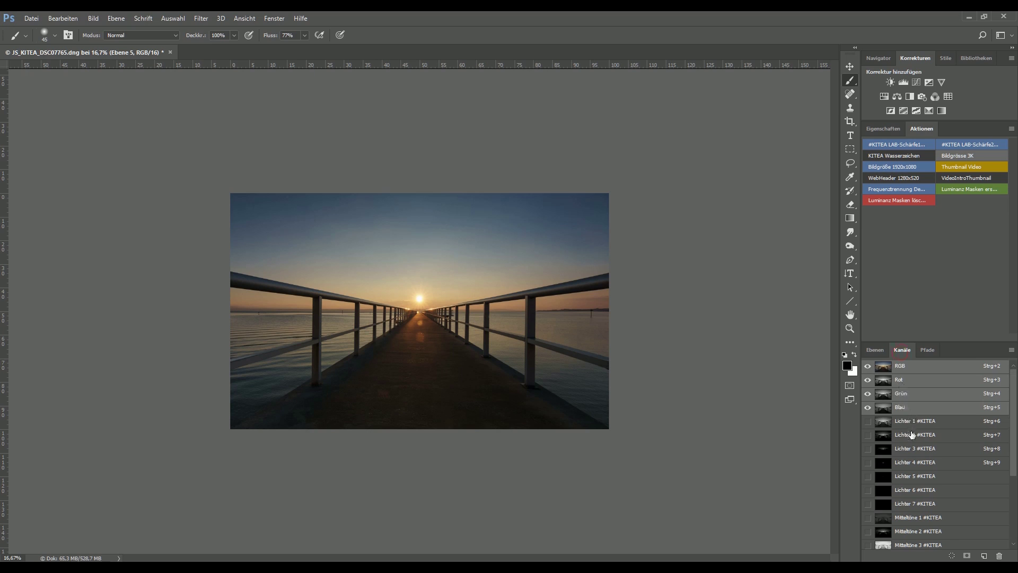
click(892, 436)
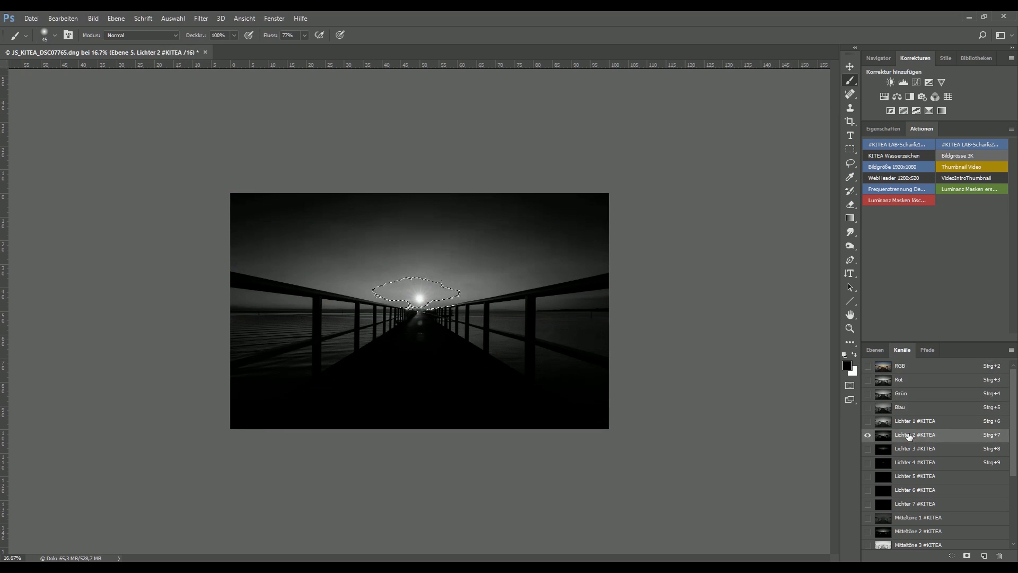
click(866, 349)
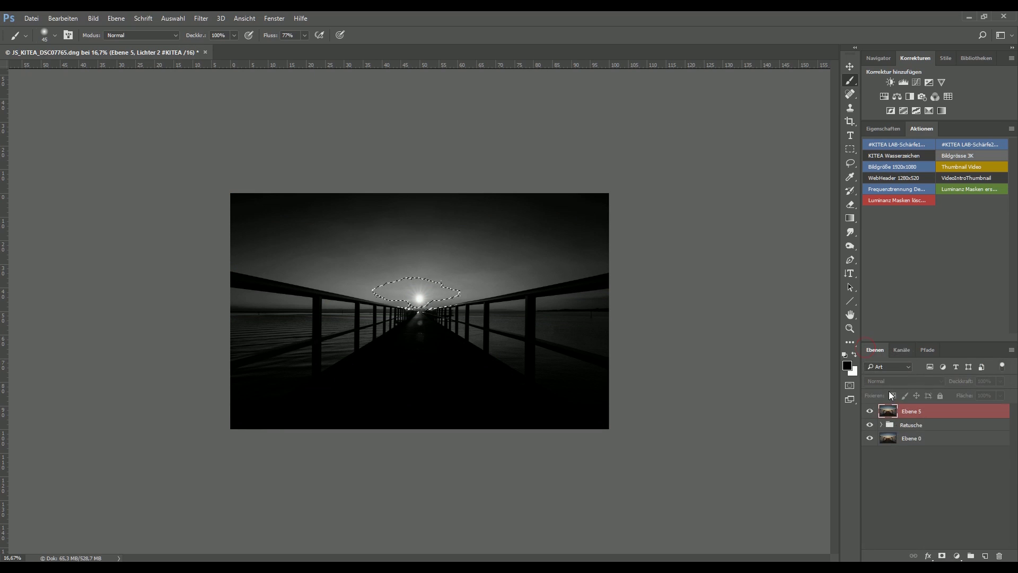
click(904, 406)
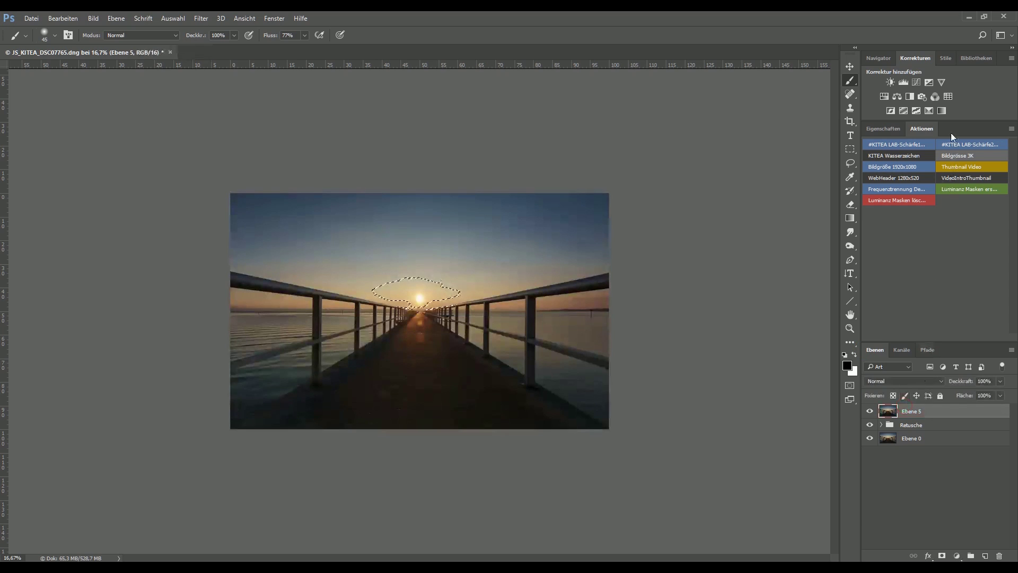
click(929, 82)
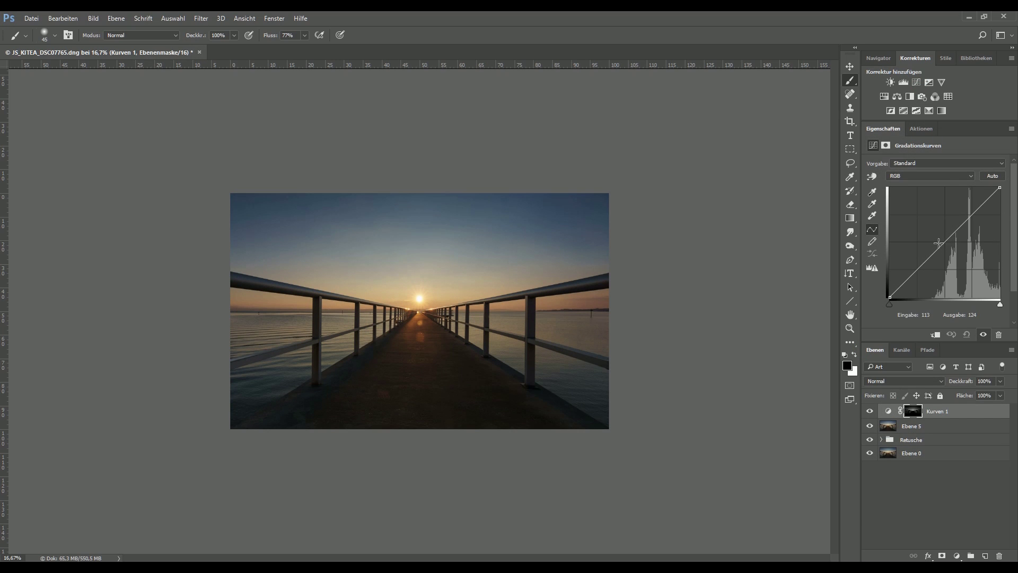
- Pull the Kurven 1 RGB curve down and lift the Rot and Blau channel curves
key(ctrl+plus)
key(ctrl+plus)
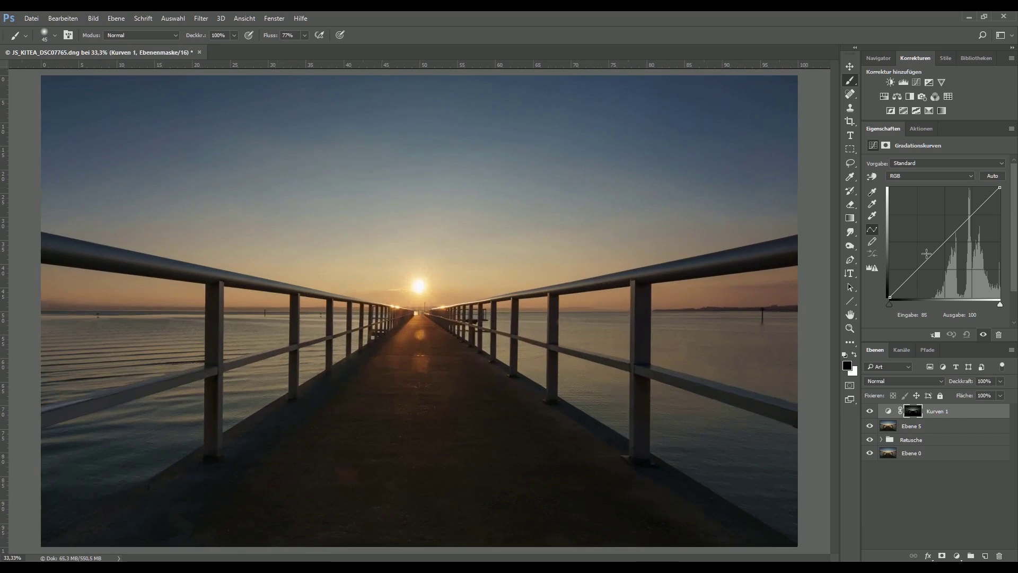
drag(944, 243, 948, 260)
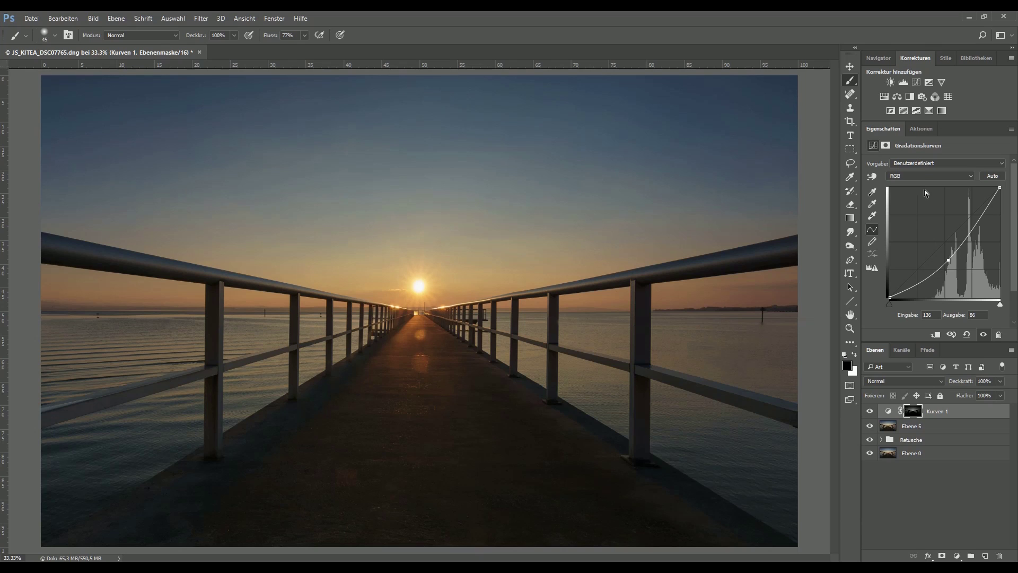
click(923, 175)
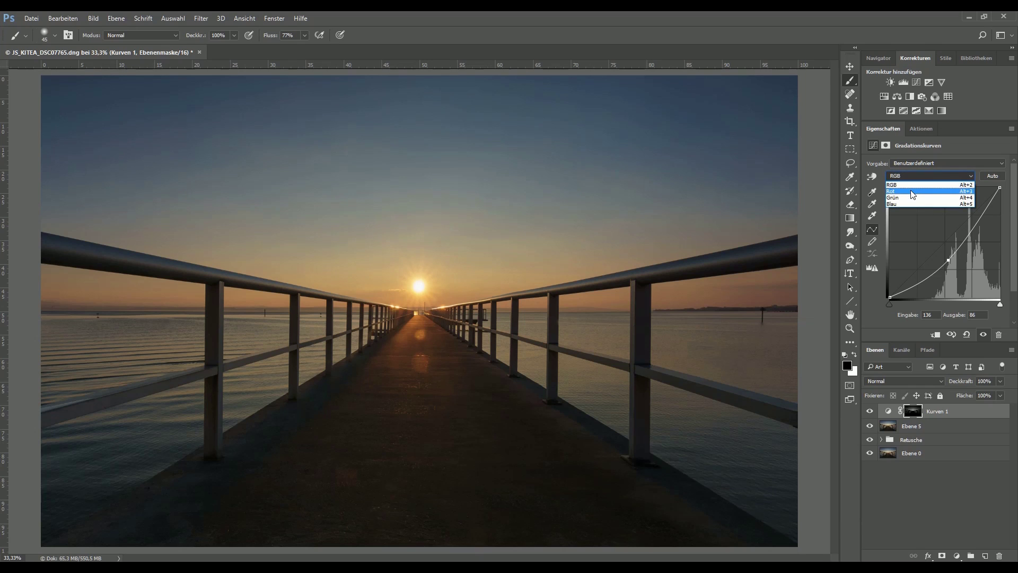
click(912, 192)
drag(948, 241, 947, 230)
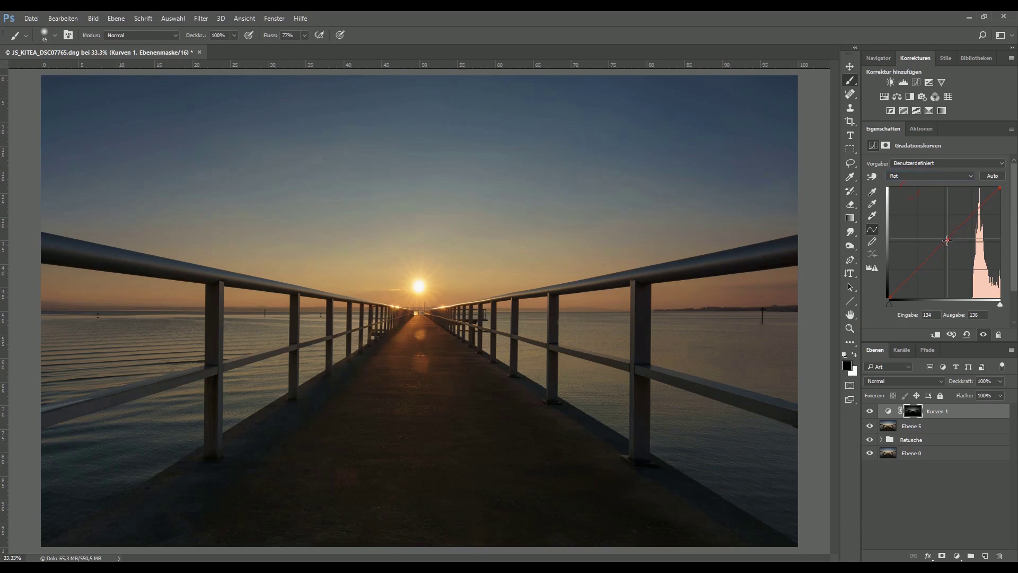
click(928, 176)
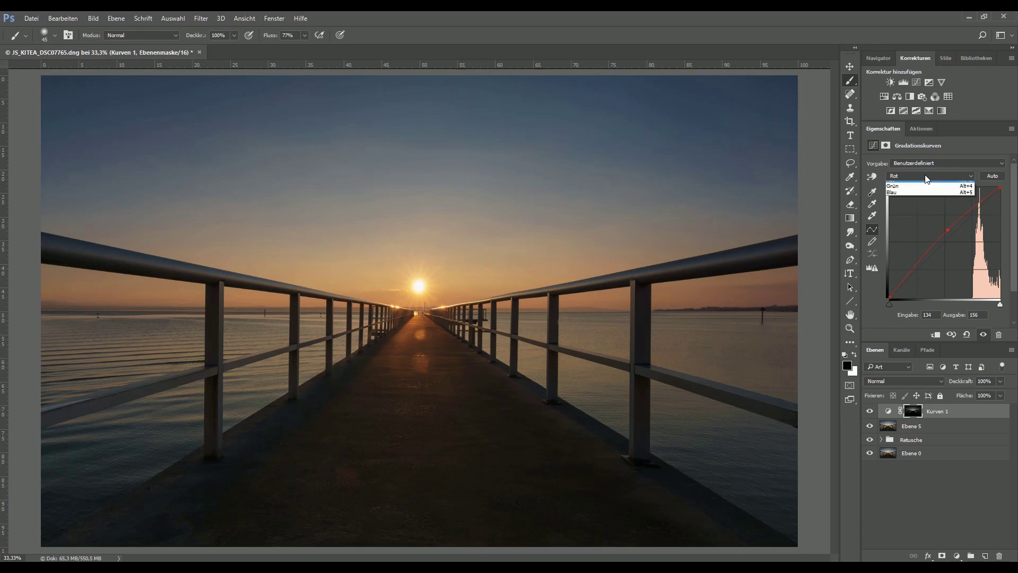
click(918, 205)
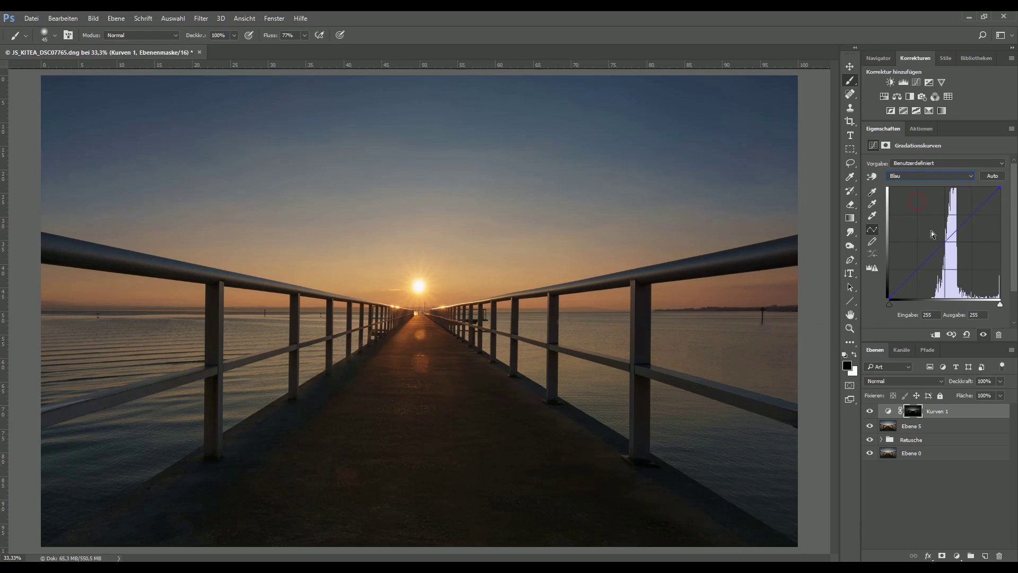
drag(945, 243, 944, 227)
- Load the Tiefen 3 shadow luminosity mask as a selection on Ebene 5
click(910, 426)
click(911, 352)
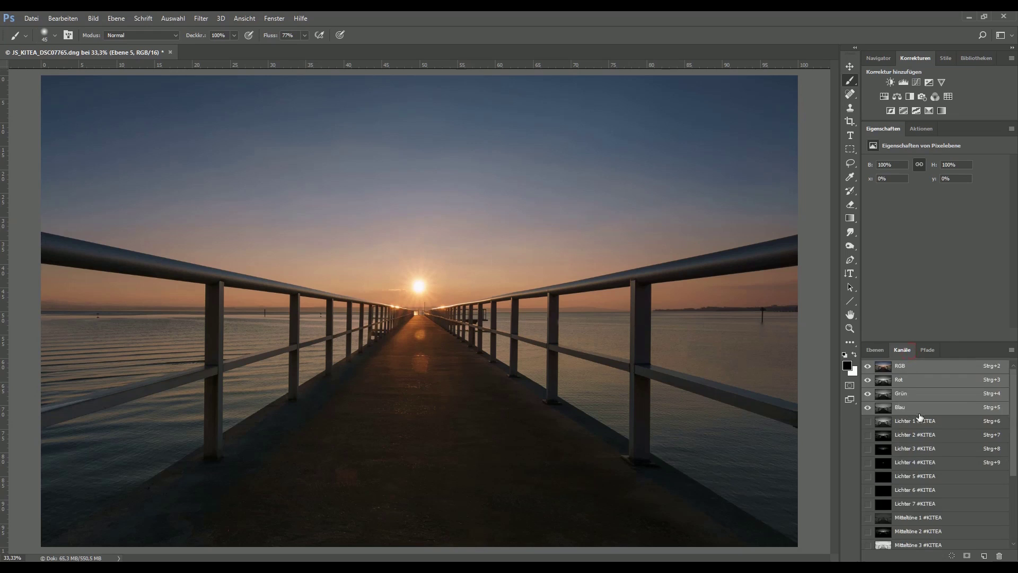
scroll(921, 418, down, 5)
click(900, 501)
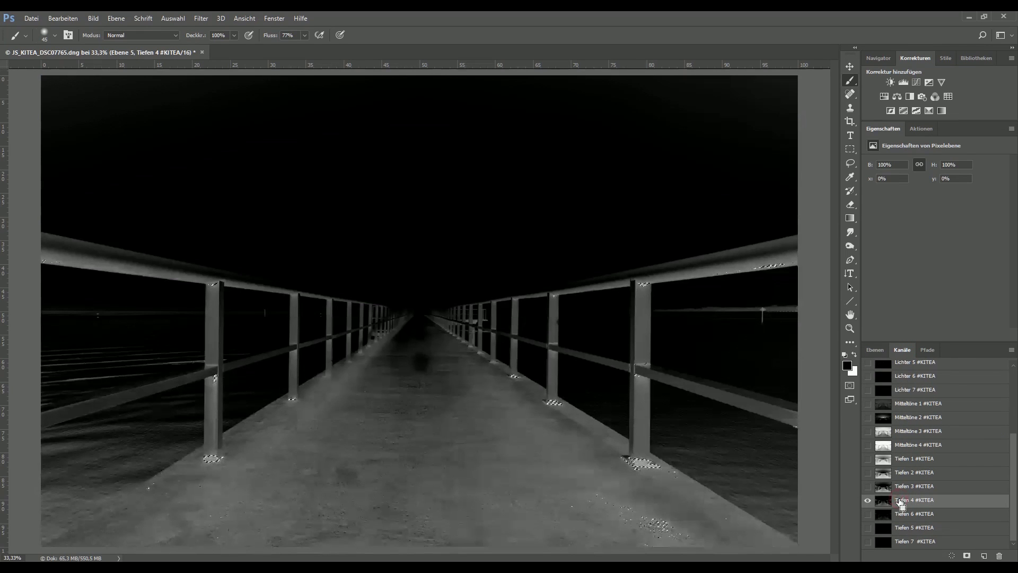
click(912, 486)
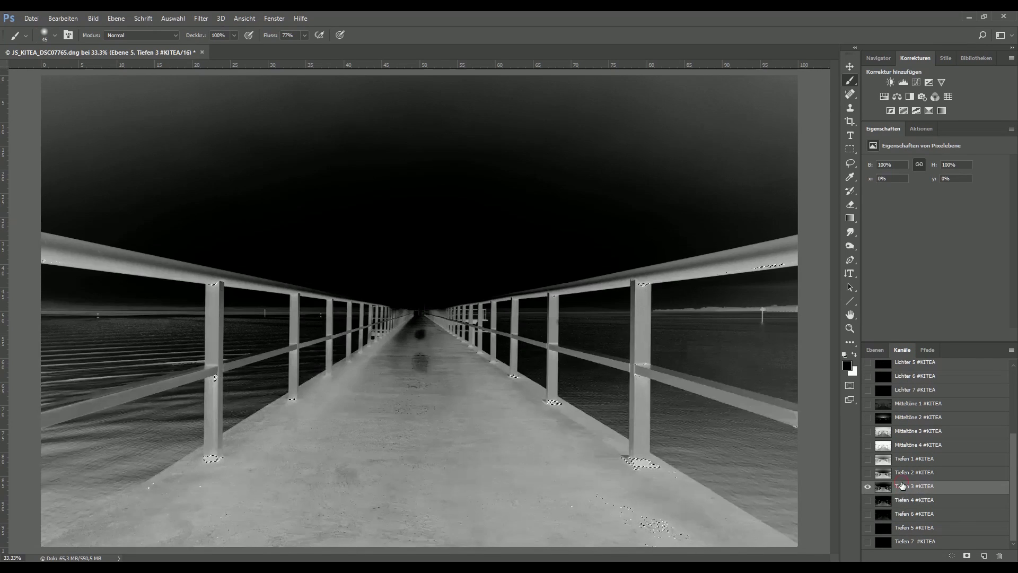
click(875, 350)
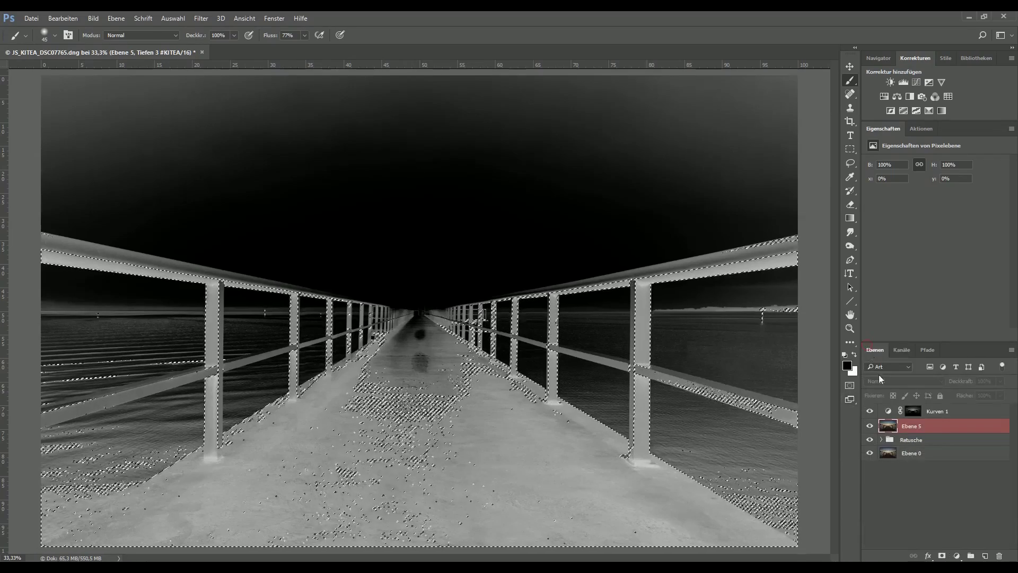
key(ctrl+2)
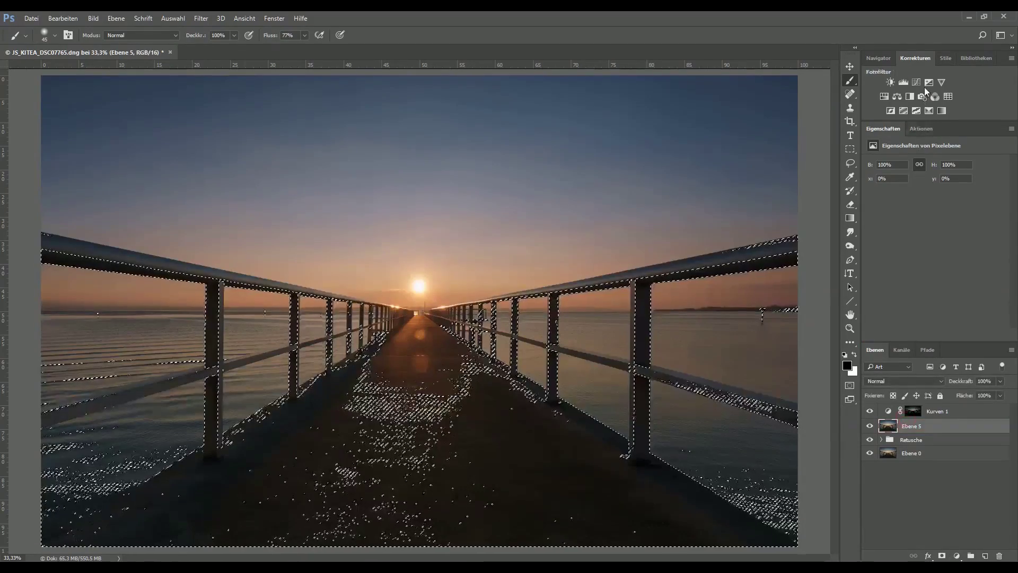
- Add a Kurven 2 curves layer lifting the masked shadows from 28 to 39
click(929, 82)
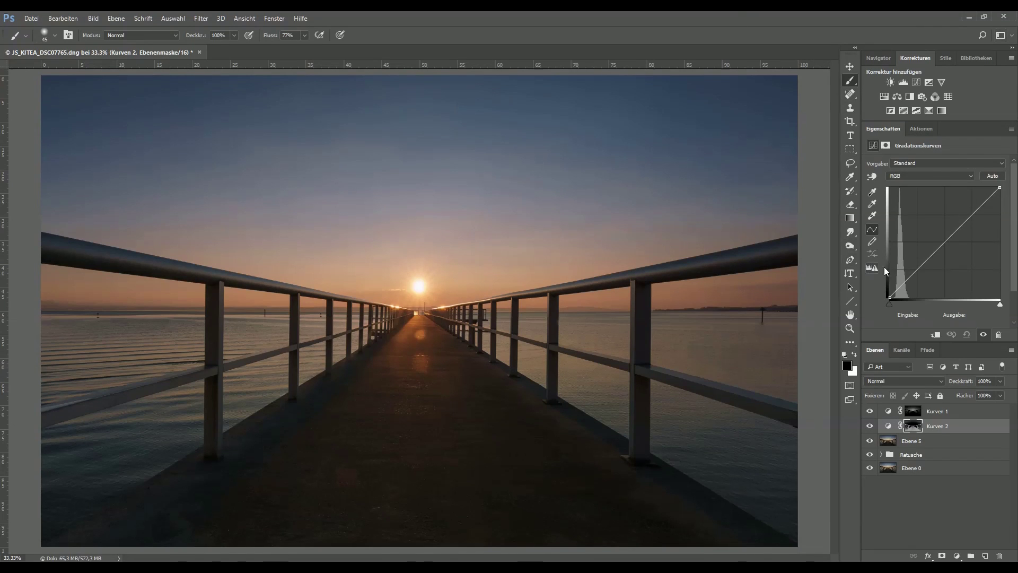
drag(903, 284, 901, 280)
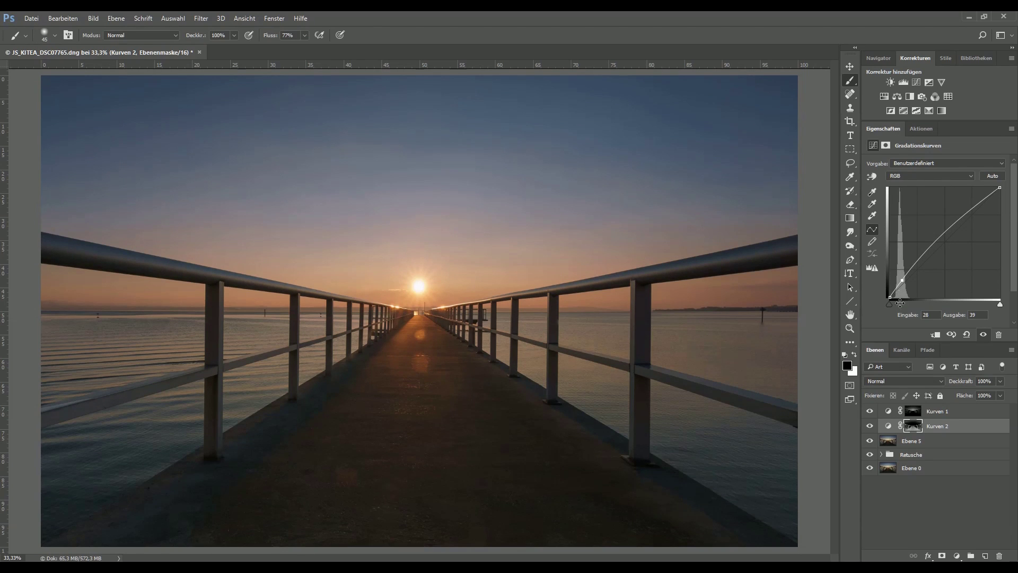
click(913, 441)
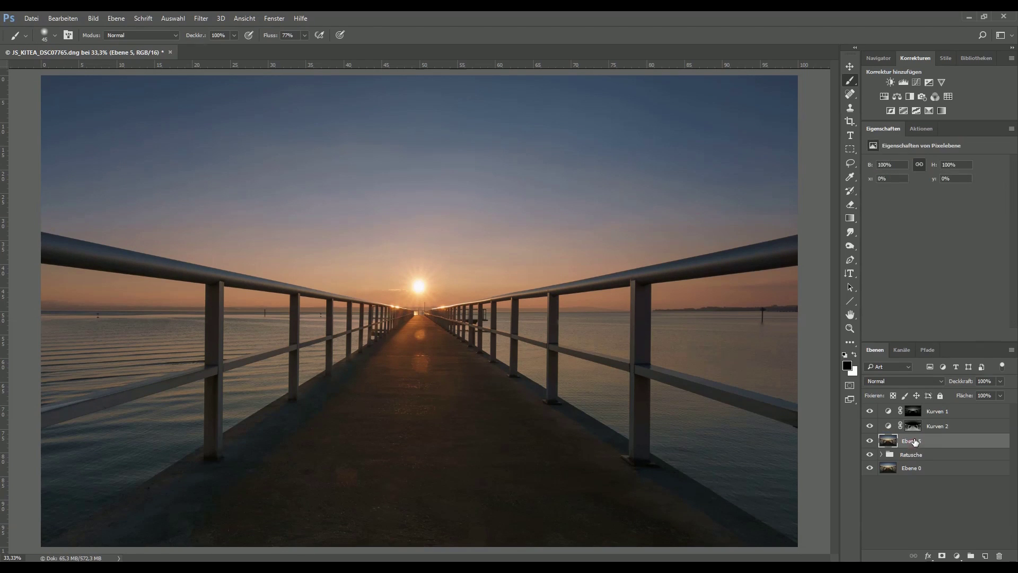
click(901, 350)
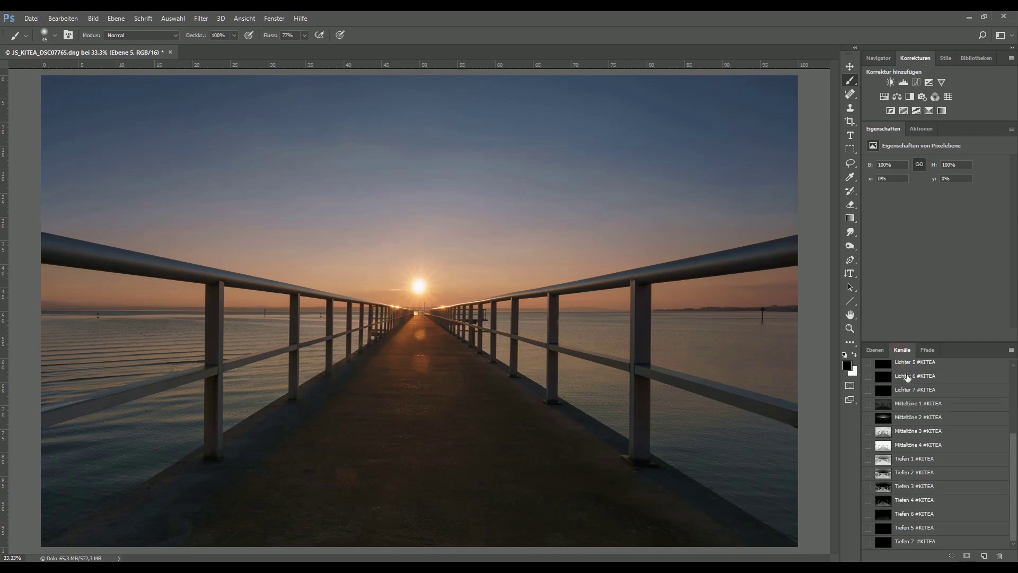
- Load the Mitteltöne 1 selection and add Kurven 3 with a contrast-boosting S-curve
click(910, 406)
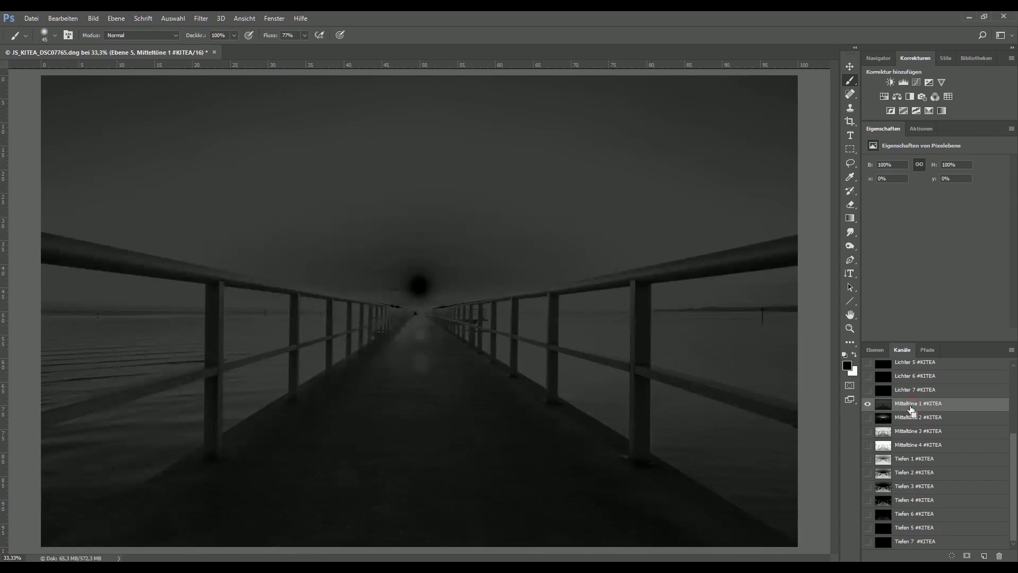
ctrl+click(911, 409)
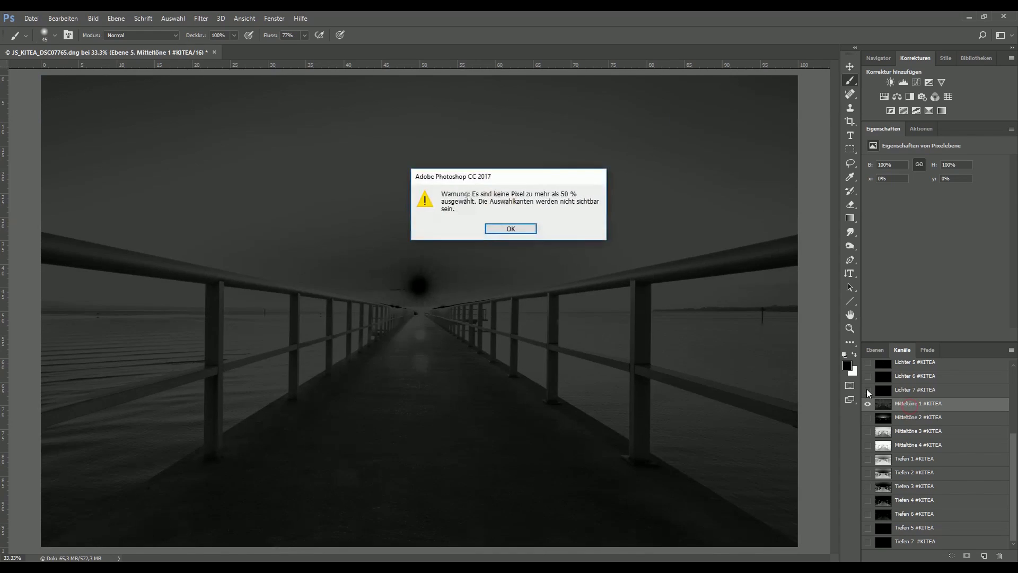
click(522, 228)
click(869, 350)
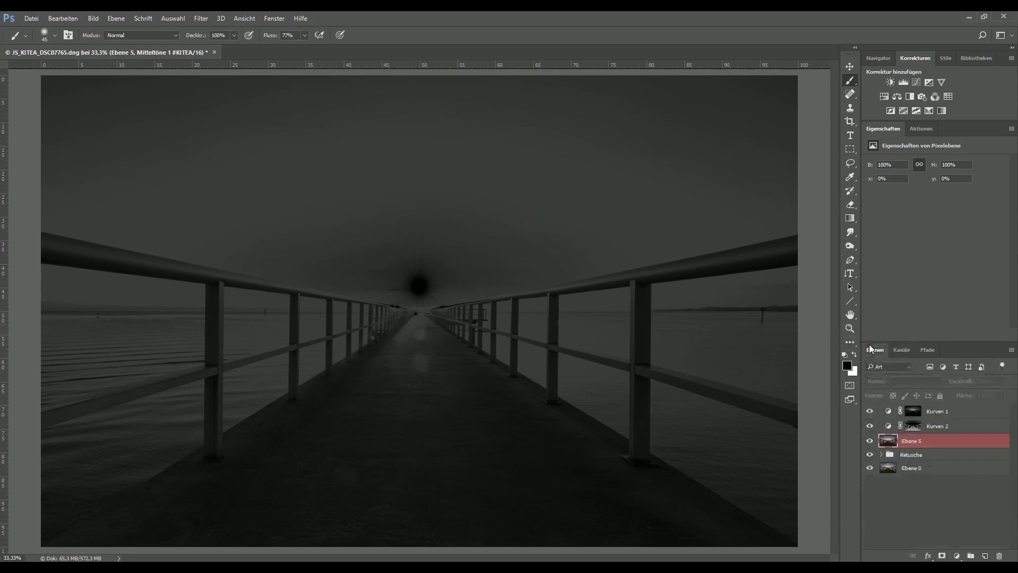
click(914, 442)
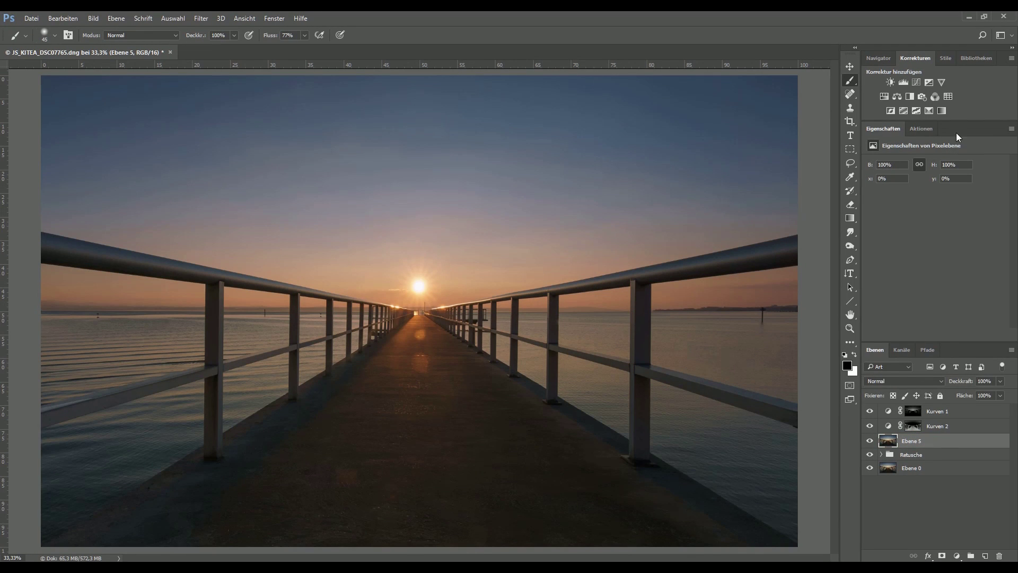
click(917, 82)
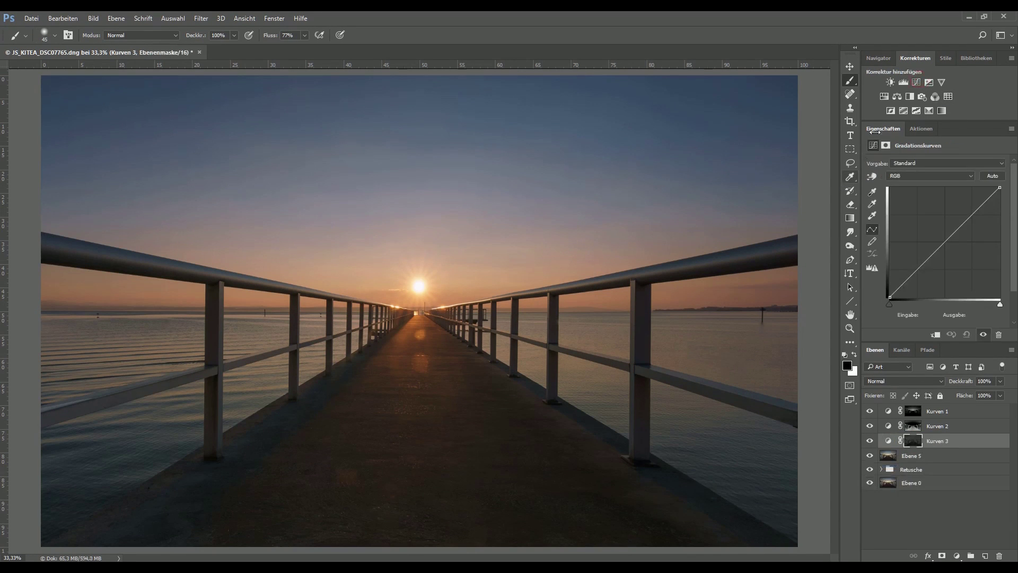
drag(974, 213, 973, 193)
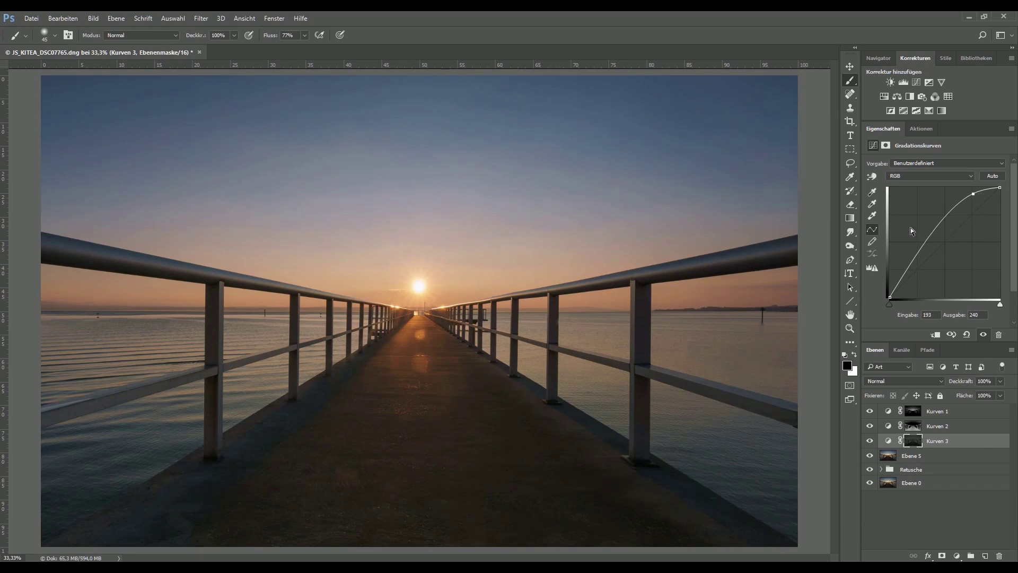
drag(923, 249, 923, 283)
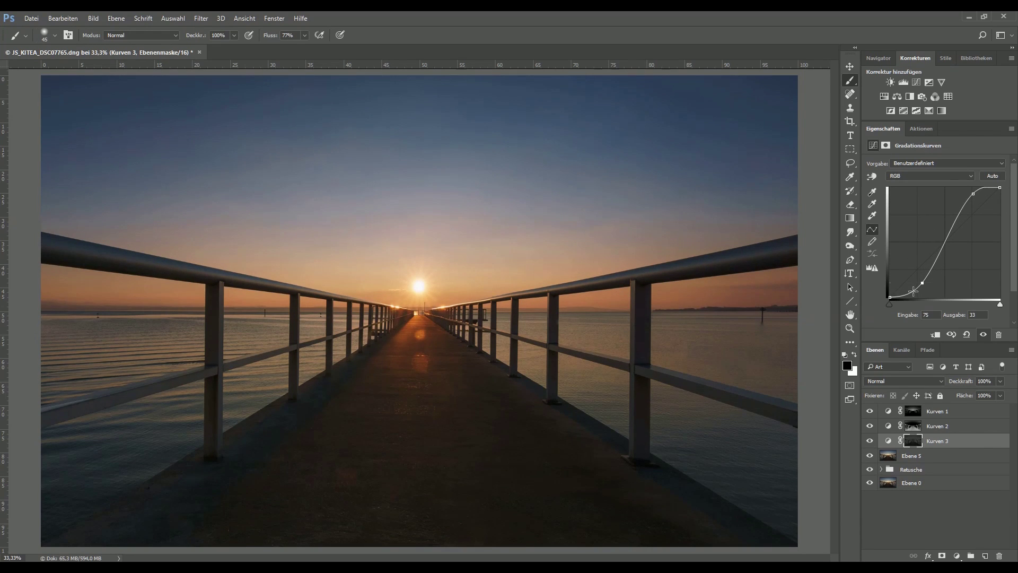
click(919, 456)
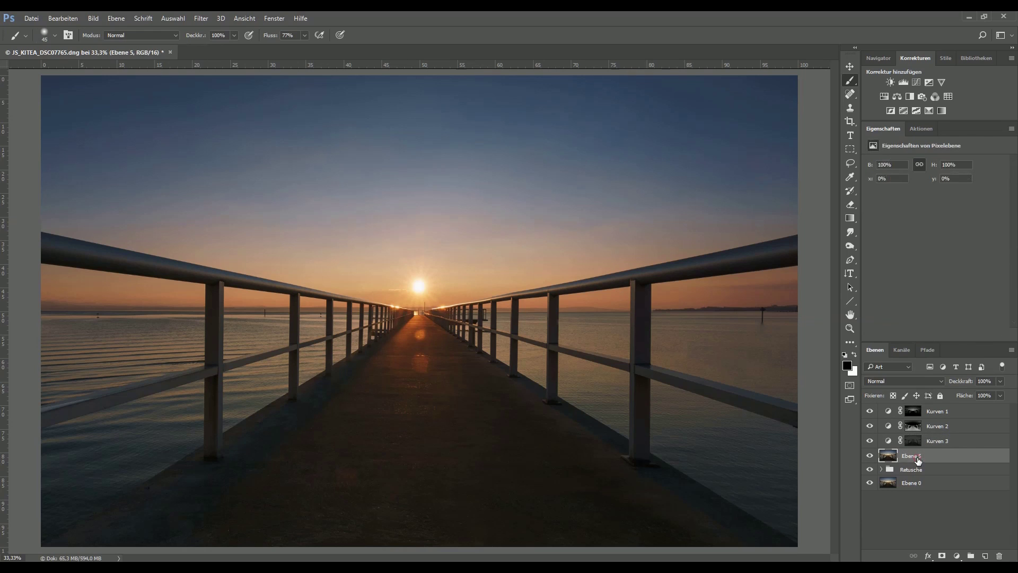
- Add a Farbbalance layer with Magenta/Grün -4 and Cyan/Rot -1 to remove the green cast
click(897, 96)
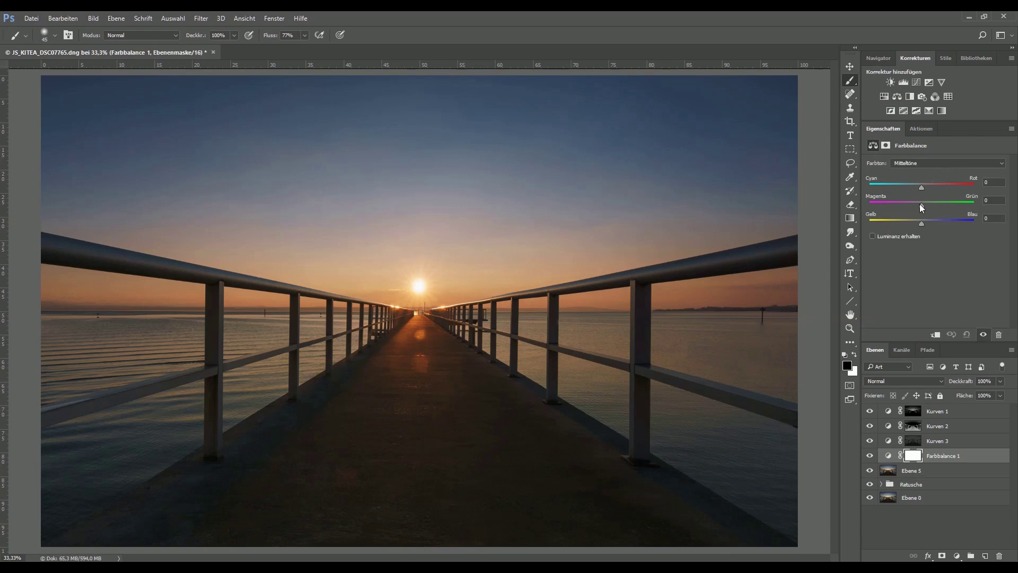
drag(926, 205, 919, 204)
click(921, 186)
- Group all adjustment layers down to Ebene 5 into a group named 'Bildlook'
click(925, 473)
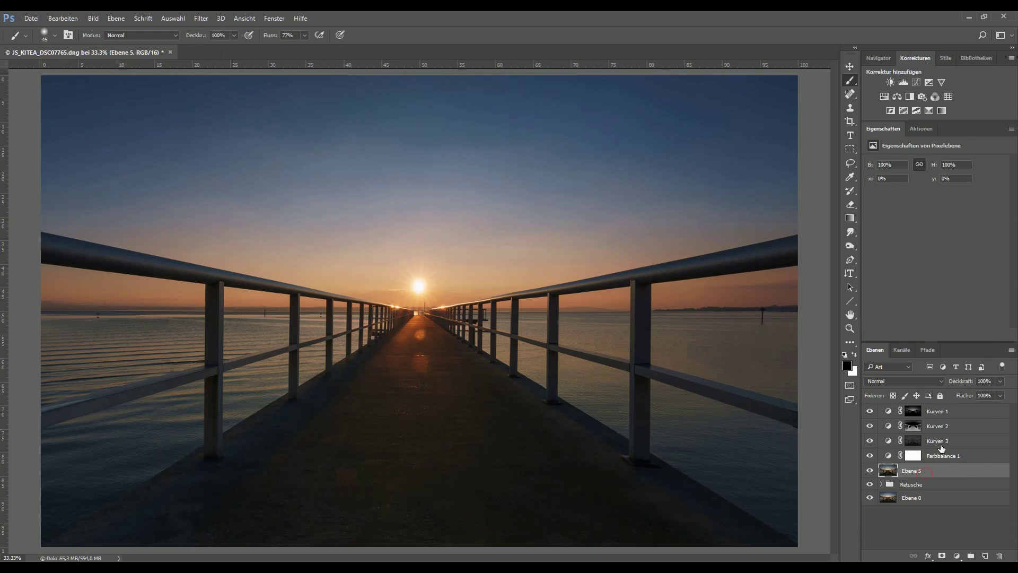
shift+click(953, 410)
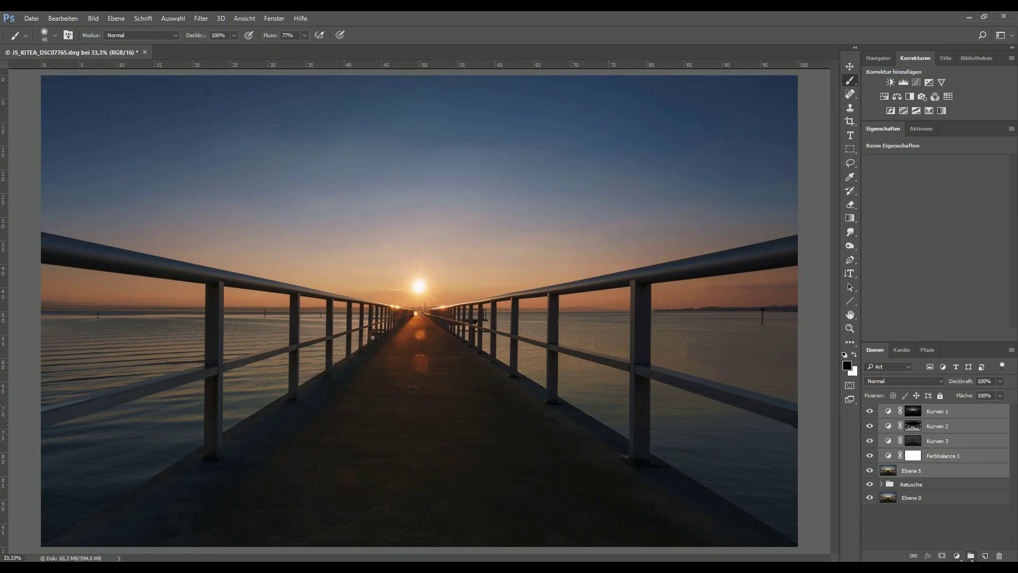
click(971, 555)
double_click(911, 410)
text(Bildlook)
key(Return)
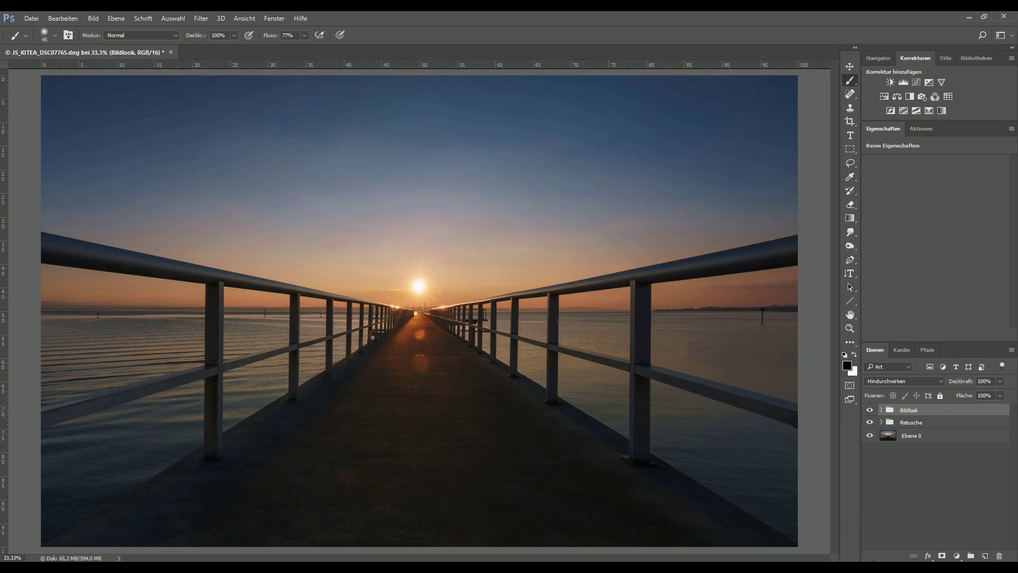
- Stamp all visible layers into a merged Ebene 6 and bring up the Camera Raw filter
key(ctrl+shift+alt+e)
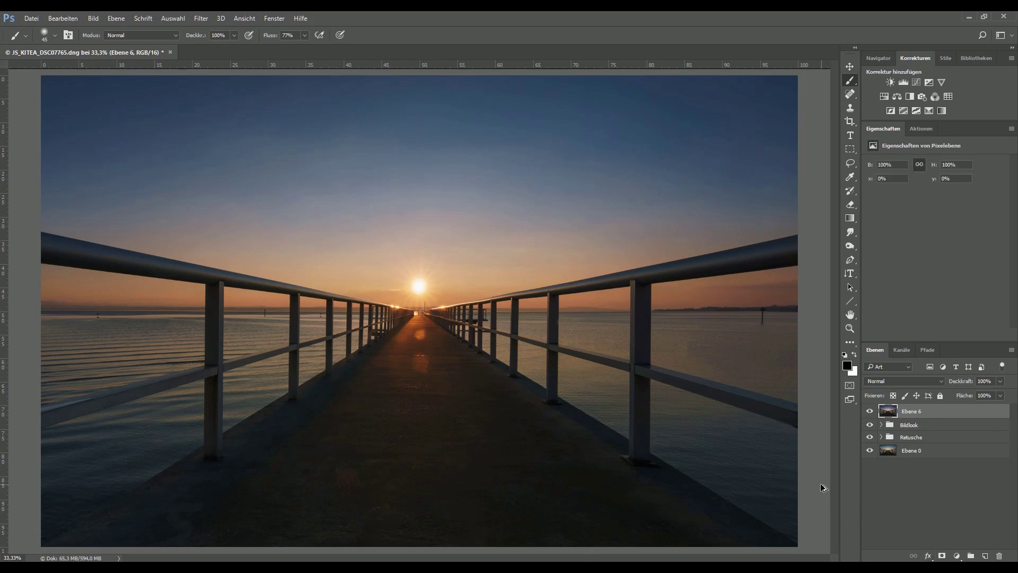
click(200, 18)
click(217, 85)
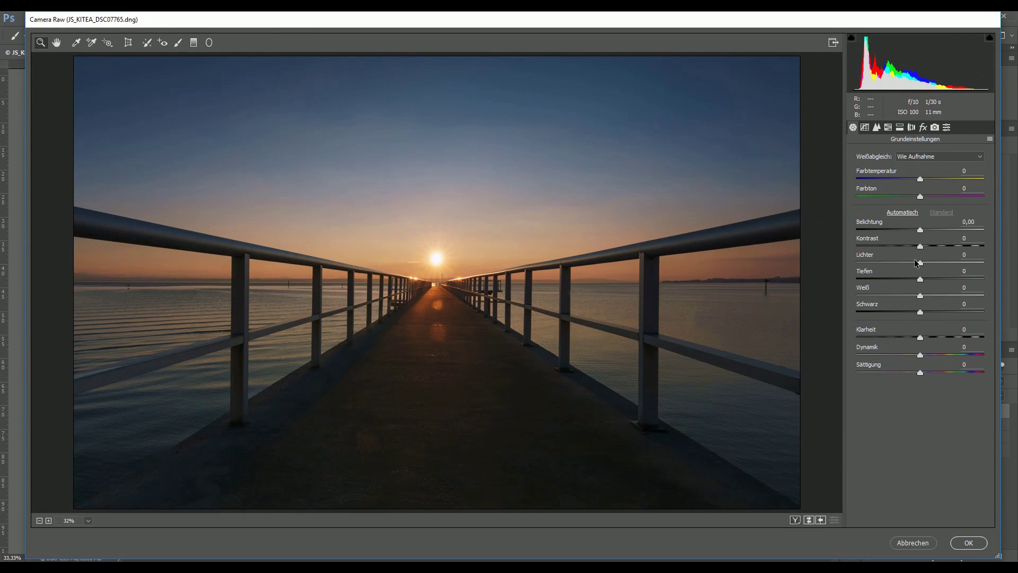
- Apply Camera Raw: Lichter -30, Tiefen +36, Weiß +38, Schwarz -24, Kontrast +12, Klarheit +49, more Dynamik
mouse_move(917, 262)
mouse_down()
mouse_move(899, 262)
mouse_move(943, 279)
mouse_up()
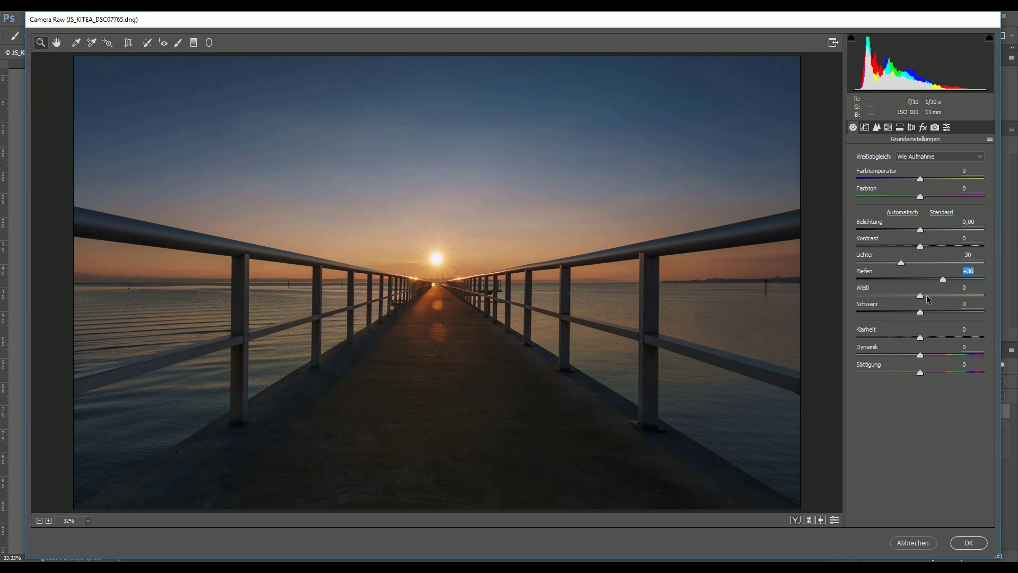
mouse_move(920, 295)
mouse_down()
mouse_move(942, 296)
mouse_move(908, 315)
mouse_up()
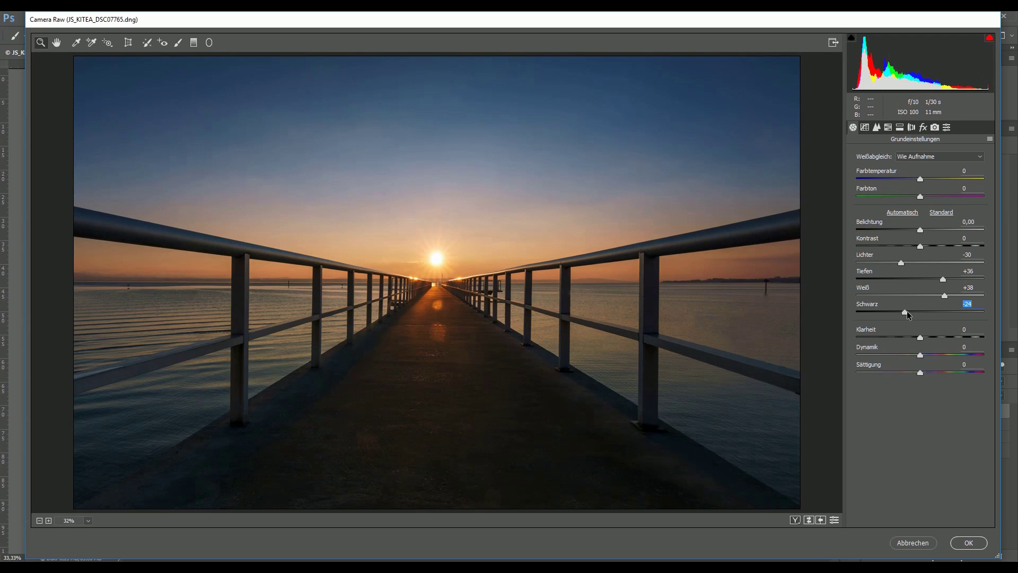
drag(921, 247, 927, 246)
drag(924, 335, 943, 336)
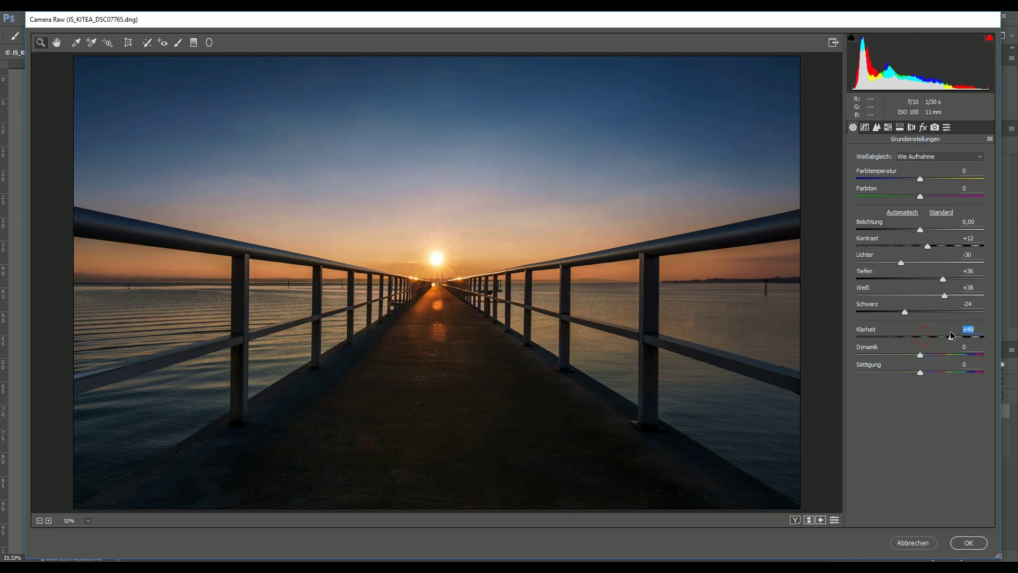
drag(921, 354, 940, 355)
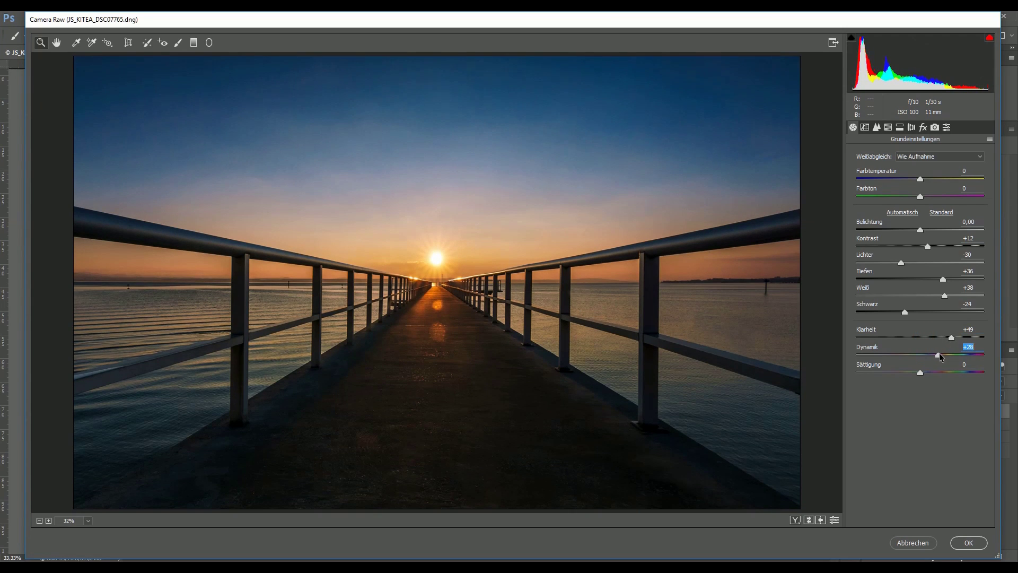
key(Return)
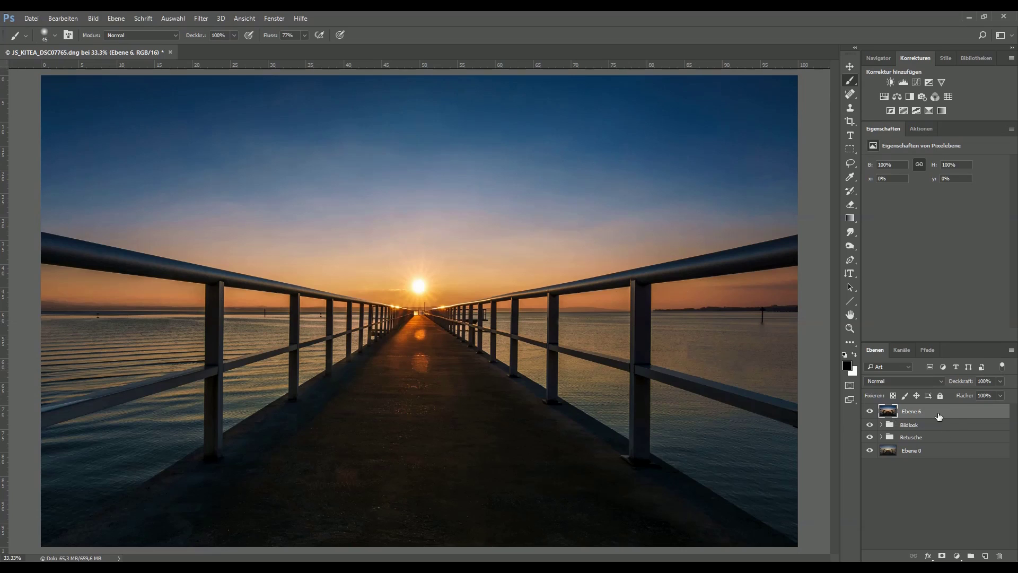
- Run the #KITEA LAB-Schärfe action, tightening its edge mask with a black input of 130
click(921, 128)
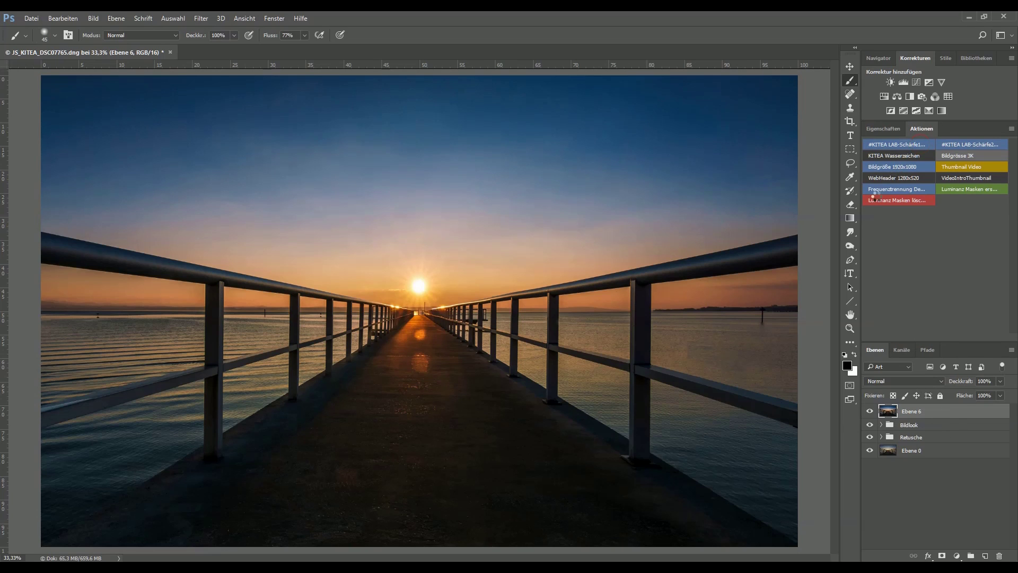
click(880, 144)
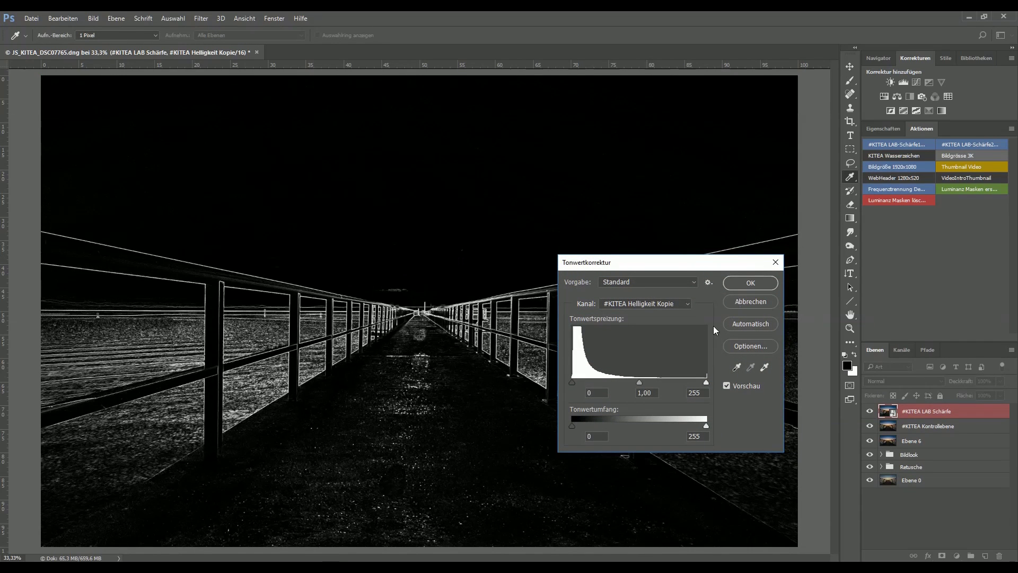
drag(573, 382, 641, 362)
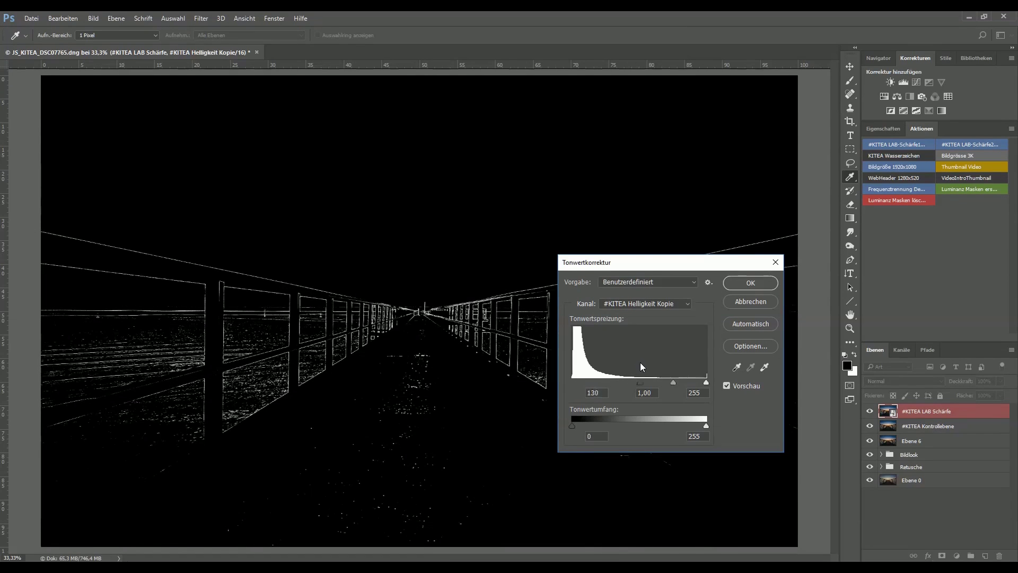
drag(707, 380, 691, 381)
click(750, 283)
key(b)
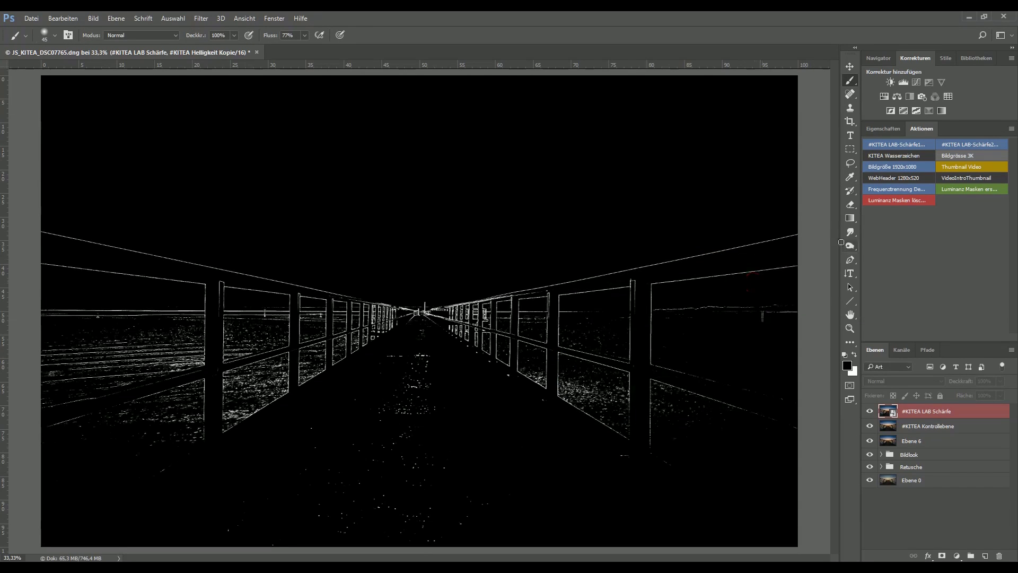
click(957, 144)
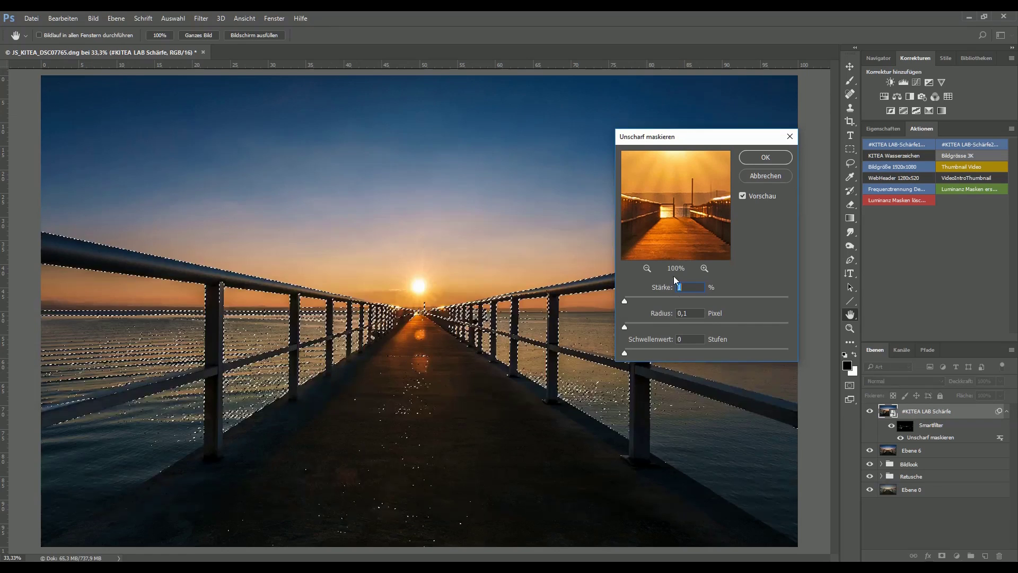
- Apply Unscharf maskieren at 207 % strength, 1,0 pixel radius and threshold 0
drag(625, 301, 637, 300)
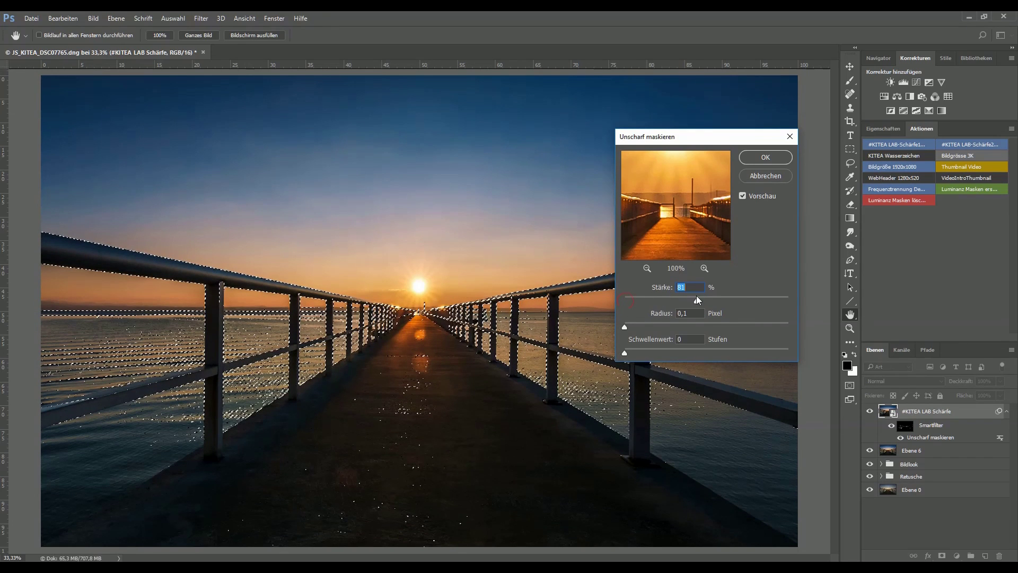
drag(753, 292, 757, 290)
drag(625, 328, 645, 326)
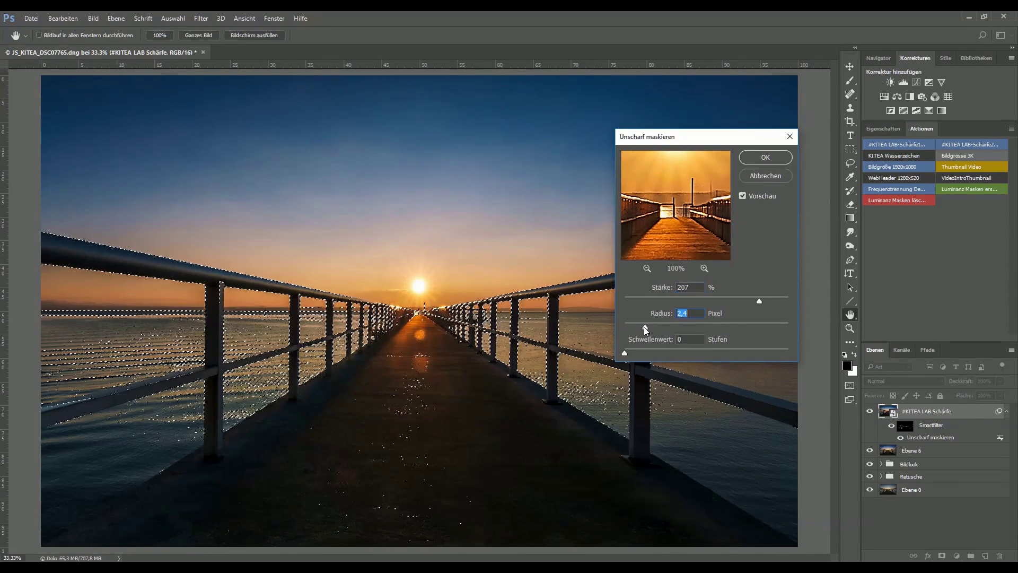
click(742, 197)
click(520, 227)
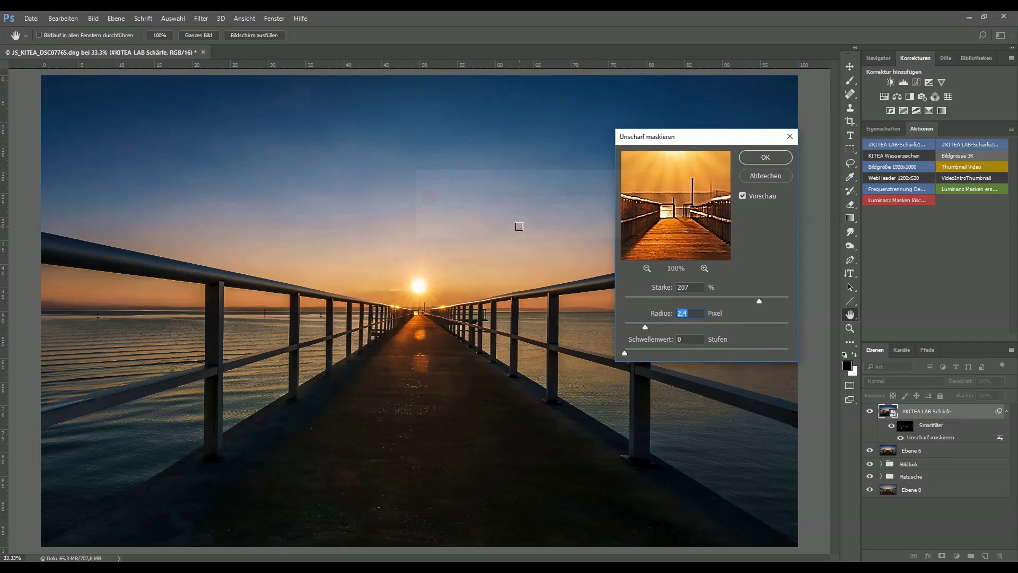
click(742, 197)
click(742, 196)
click(743, 196)
click(632, 325)
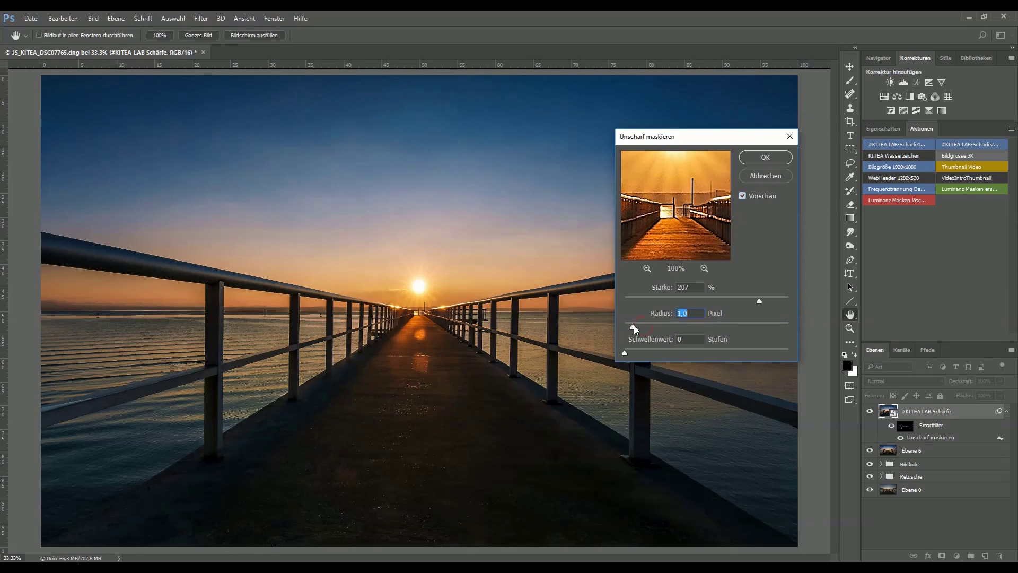
click(743, 196)
click(766, 167)
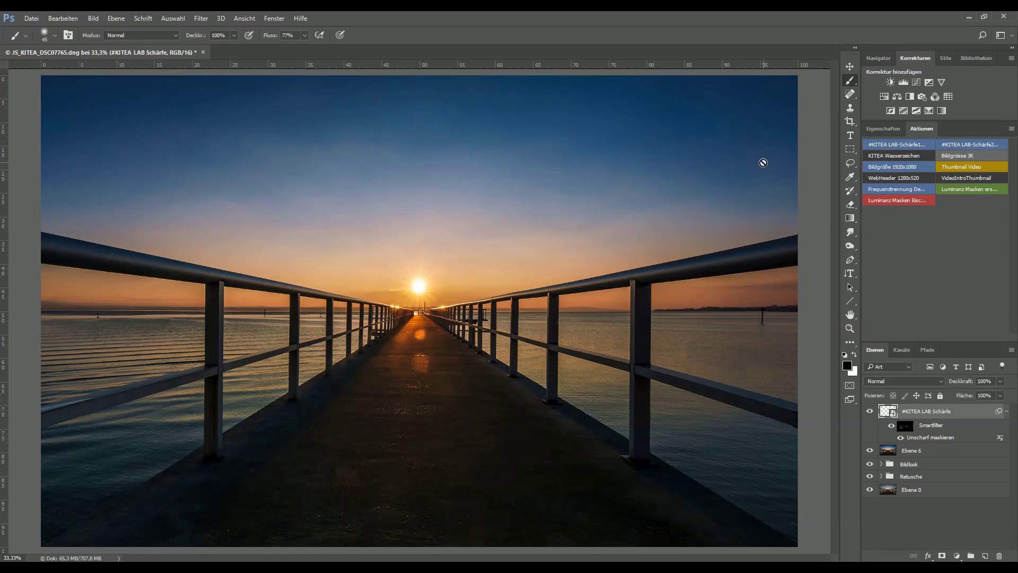